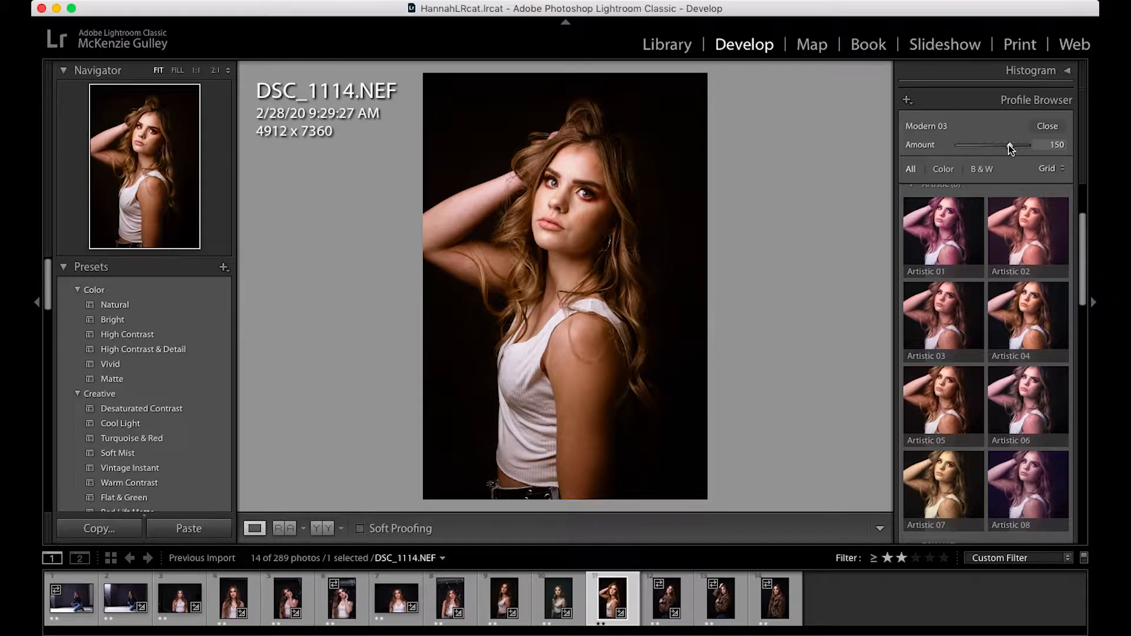
# Step: Reduce the Modern 03 profile amount to 128 and raise Shadows to +72
pyautogui.moveTo(1010, 147); pyautogui.dragTo(1002, 146)
pyautogui.click(1047, 126)
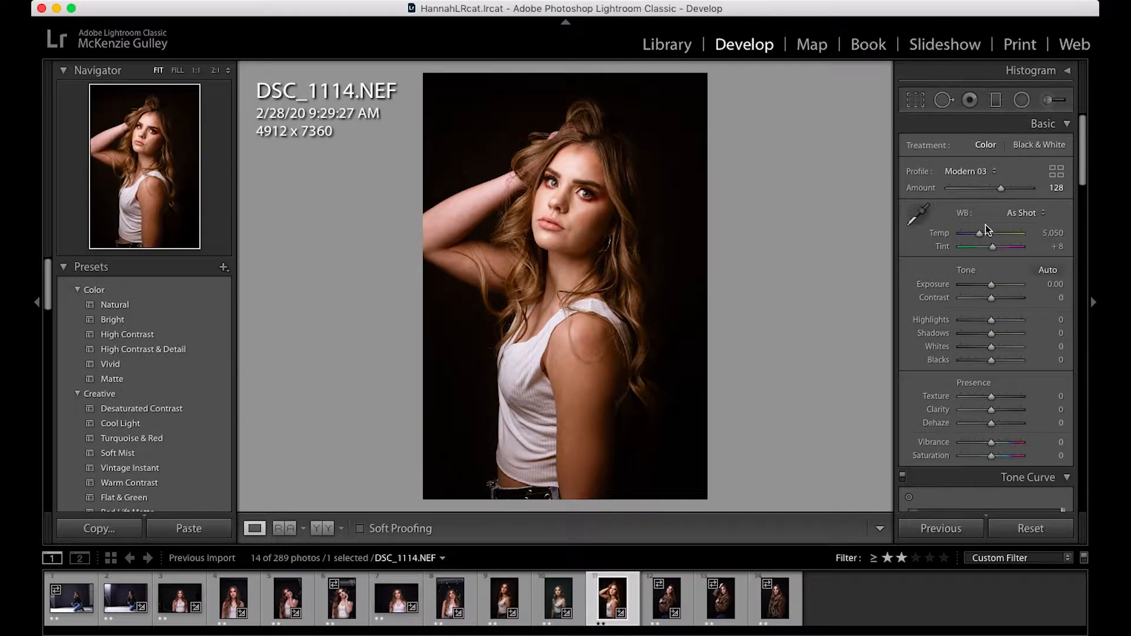
pyautogui.moveTo(991, 333); pyautogui.dragTo(1015, 337)
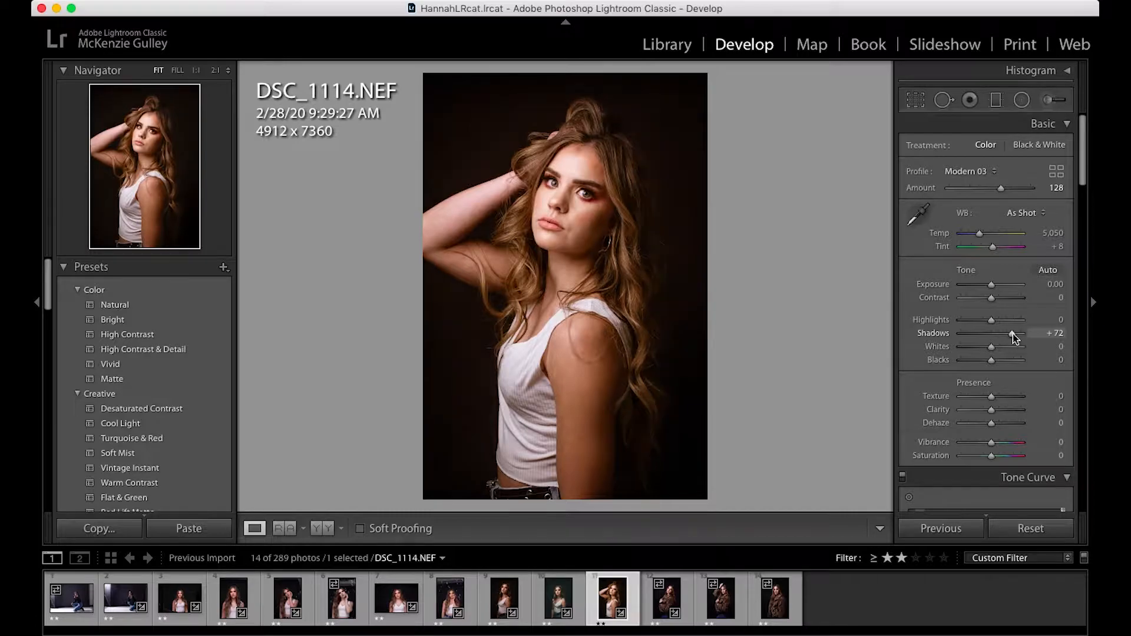
# Step: Compare the portrait's original and edited versions to judge the profile and shadow changes
pyautogui.press('\\')
pyautogui.press('\\')
pyautogui.press('\\')
pyautogui.press('\\')
pyautogui.press('\\')
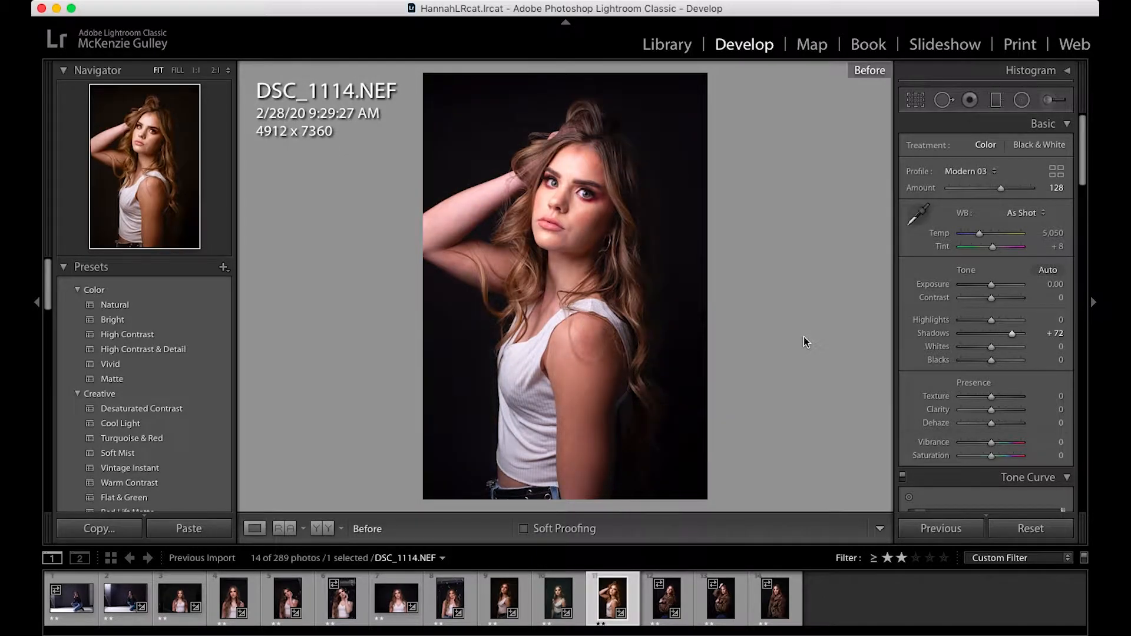
pyautogui.press('\\')
pyautogui.press('\\')
pyautogui.press('\\')
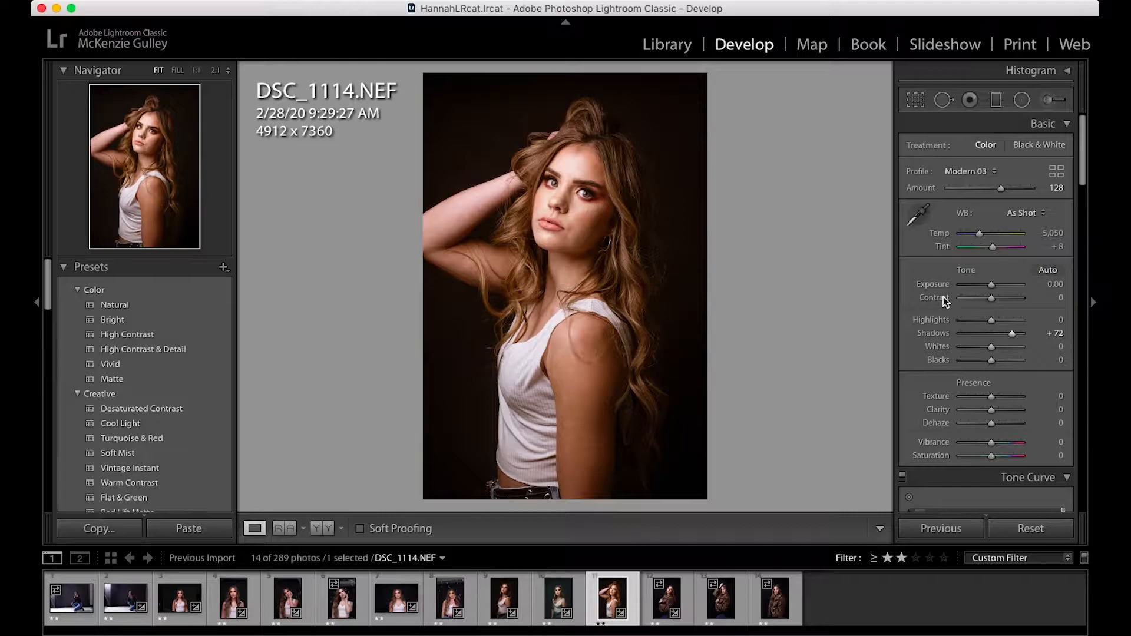
# Step: Soften the skin by setting Texture to -29, checking the facial detail at close range
pyautogui.scroll(-2, 943, 407)
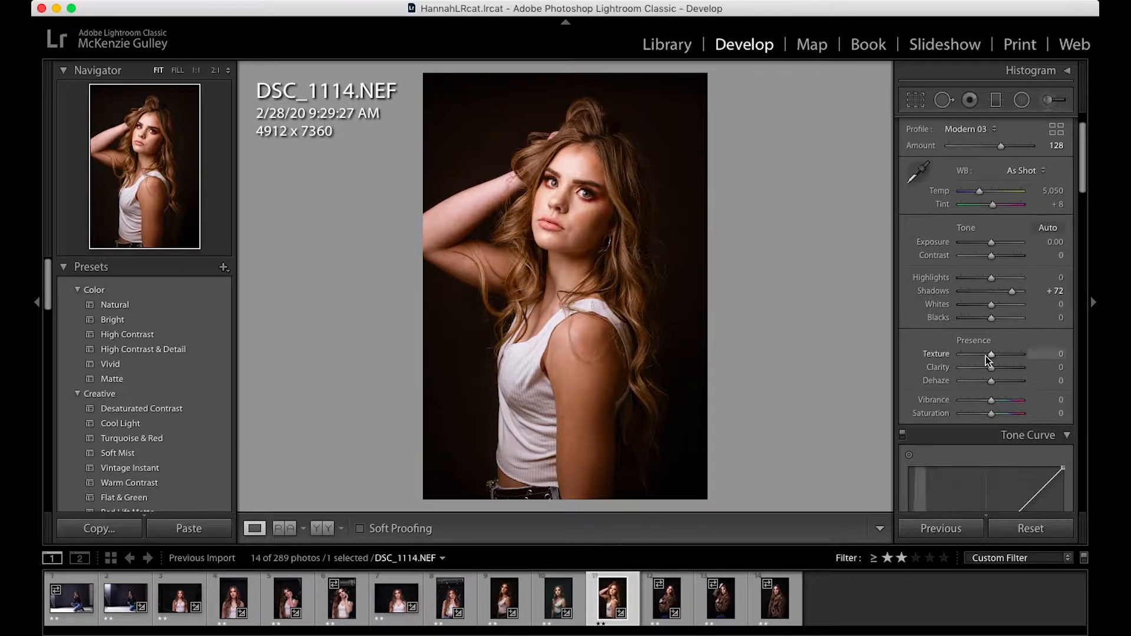
pyautogui.moveTo(991, 353); pyautogui.dragTo(986, 356)
pyautogui.click(579, 192)
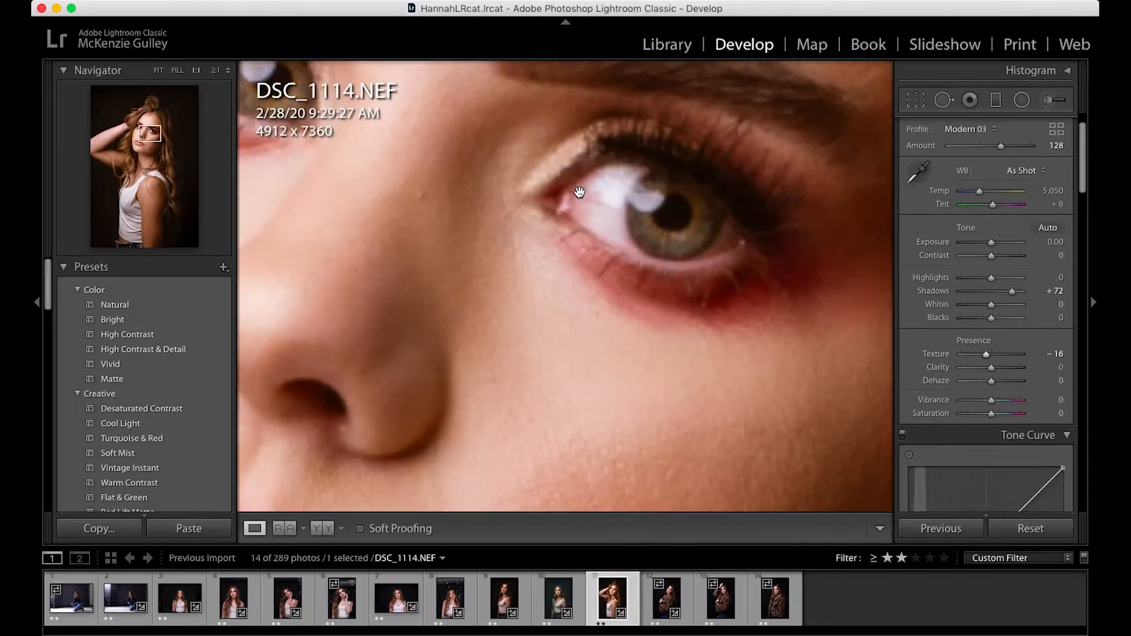
pyautogui.scroll(-5, 570, 278)
pyautogui.hscroll(-5, 571, 277)
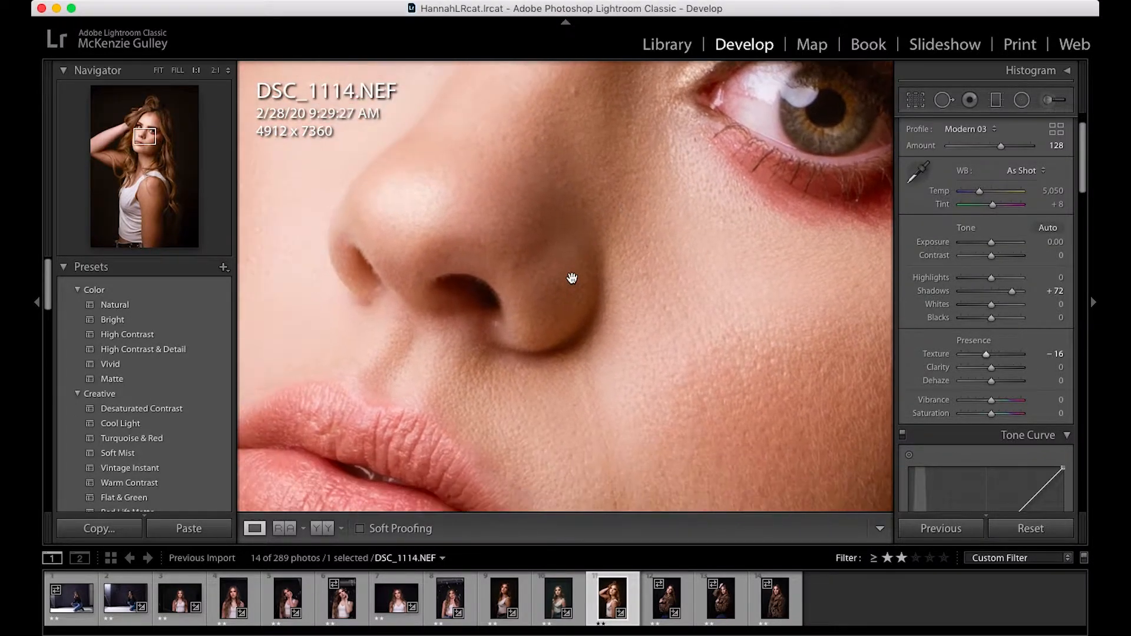
pyautogui.hscroll(3, 570, 278)
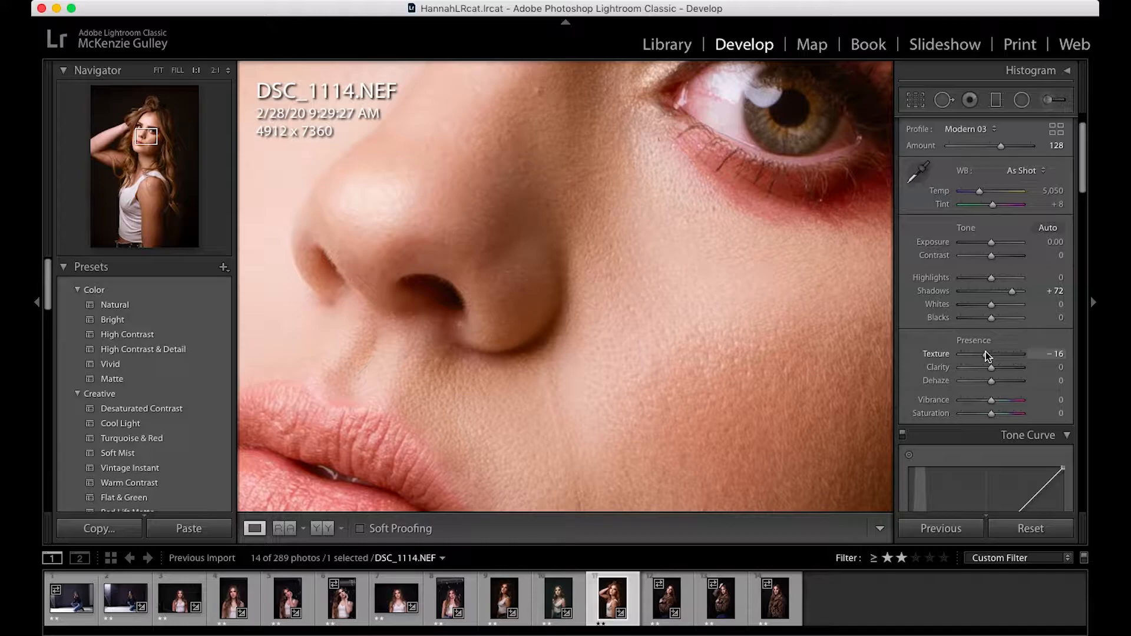
pyautogui.moveTo(989, 357); pyautogui.dragTo(983, 356)
pyautogui.click(658, 230)
pyautogui.click(658, 230)
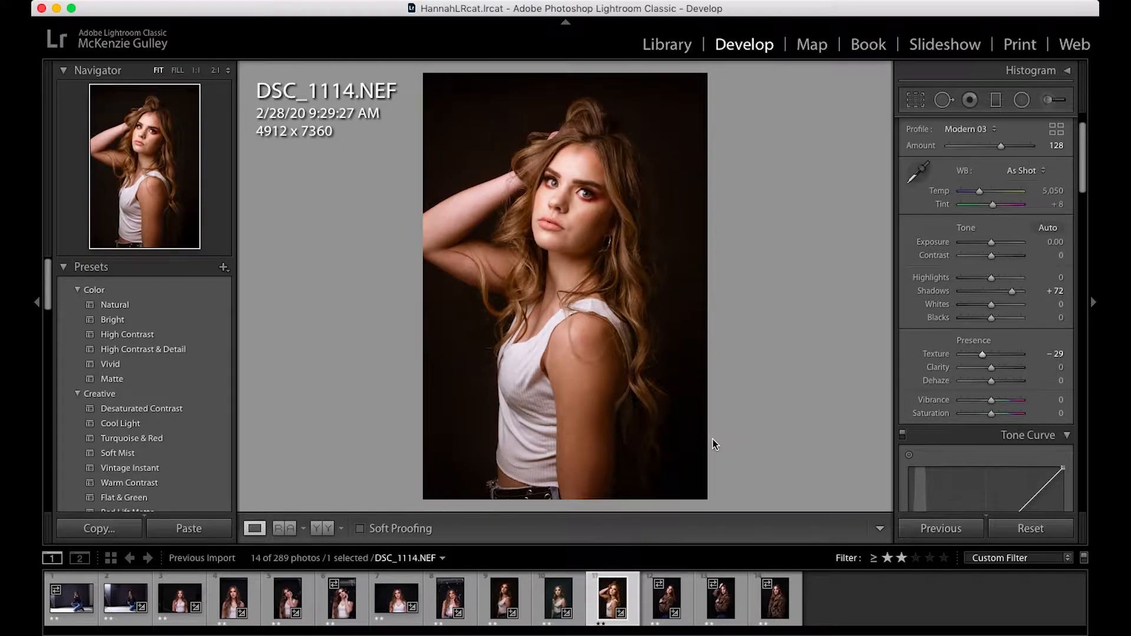
# Step: Try lowering Highlights to -31, reset it to 0 and inspect the eyes and nose up close
pyautogui.moveTo(990, 277); pyautogui.dragTo(983, 281)
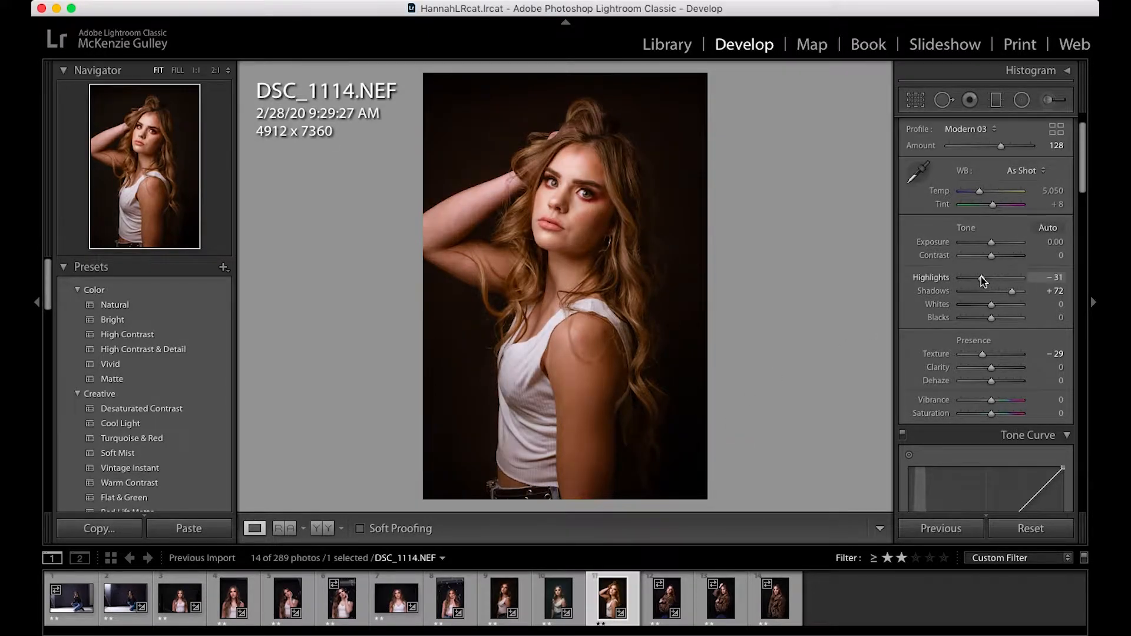
pyautogui.doubleClick(982, 281)
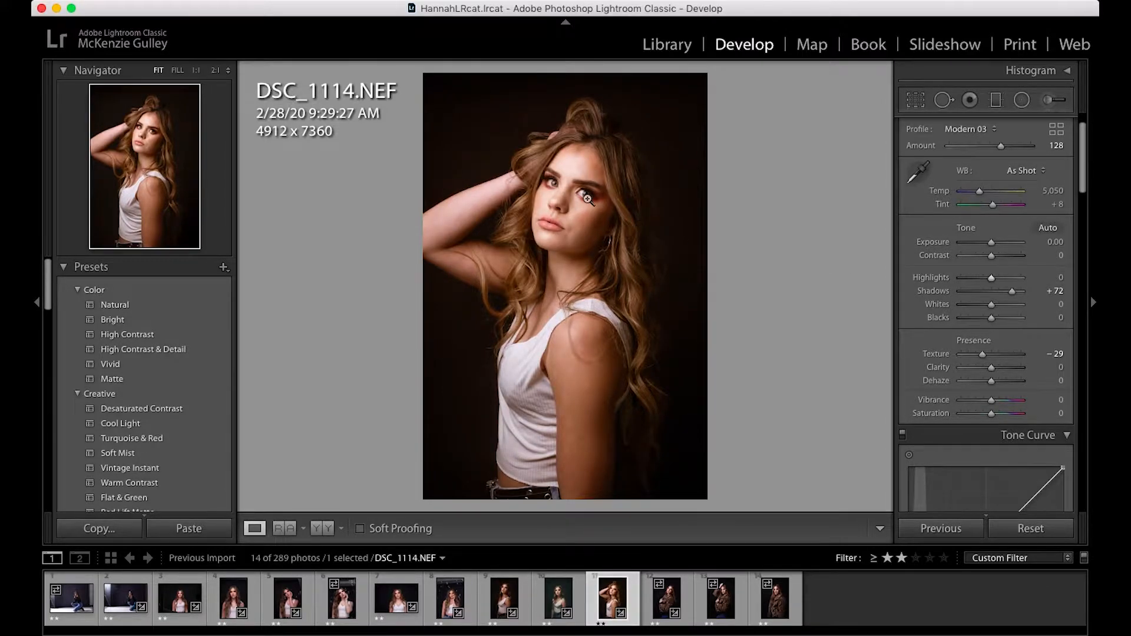
pyautogui.click(588, 199)
pyautogui.hscroll(-8, 536, 198)
pyautogui.hscroll(1, 536, 198)
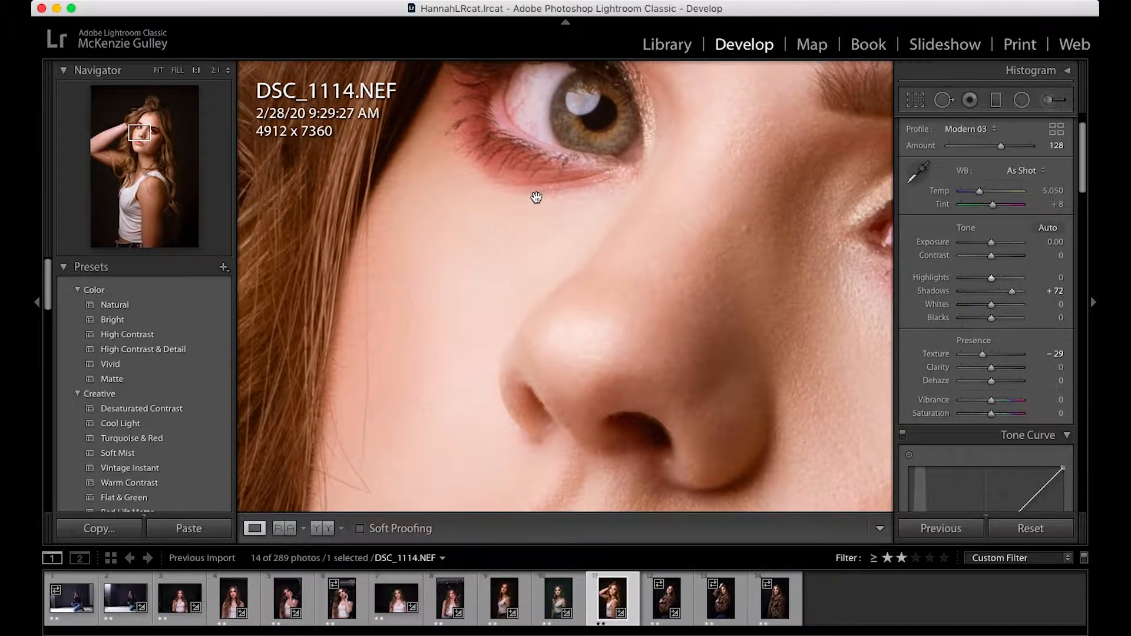
pyautogui.hscroll(4, 545, 192)
pyautogui.click(633, 167)
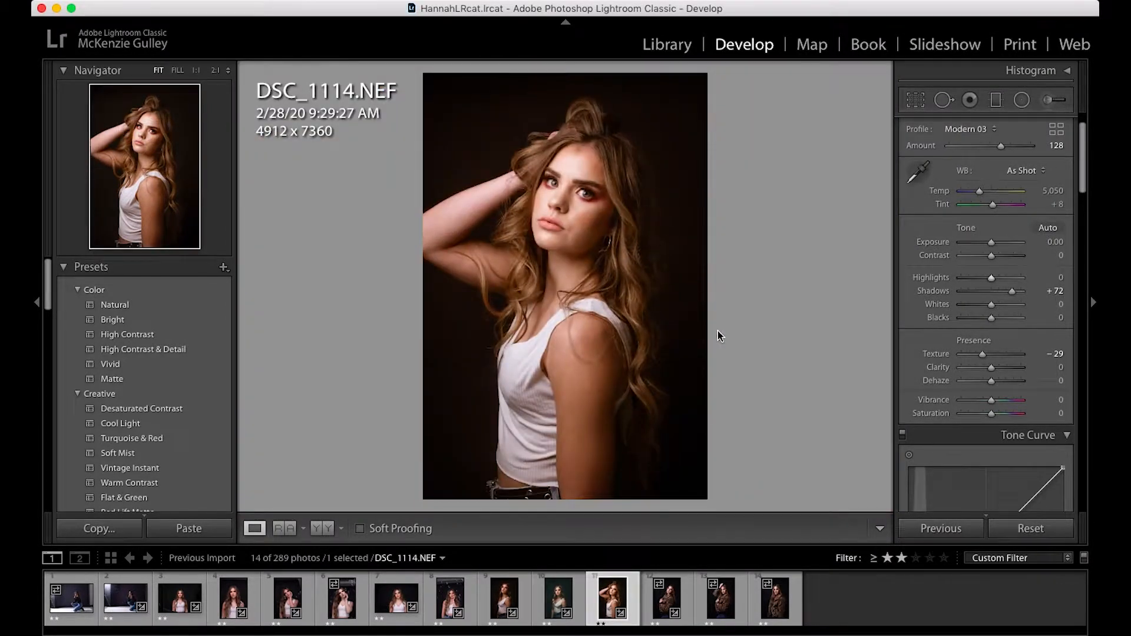
# Step: Compare the before and after versions of the portrait to assess the softened skin and overall tone
pyautogui.press('\\')
pyautogui.press('\\')
pyautogui.press('\\')
pyautogui.press('\\')
pyautogui.press('\\')
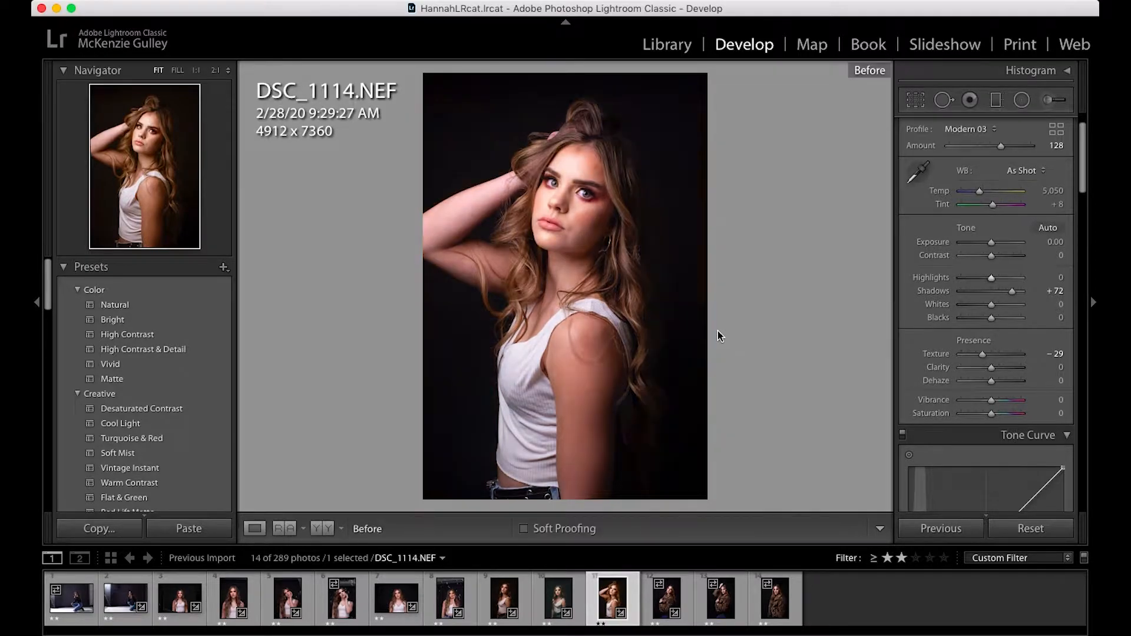
pyautogui.press('\\')
pyautogui.press('\\')
pyautogui.press('\\')
pyautogui.press('\\')
pyautogui.press('\\')
# Step: Try Saturation at +28 and Vibrance at +32, resetting both to 0
pyautogui.moveTo(992, 414); pyautogui.dragTo(1000, 415)
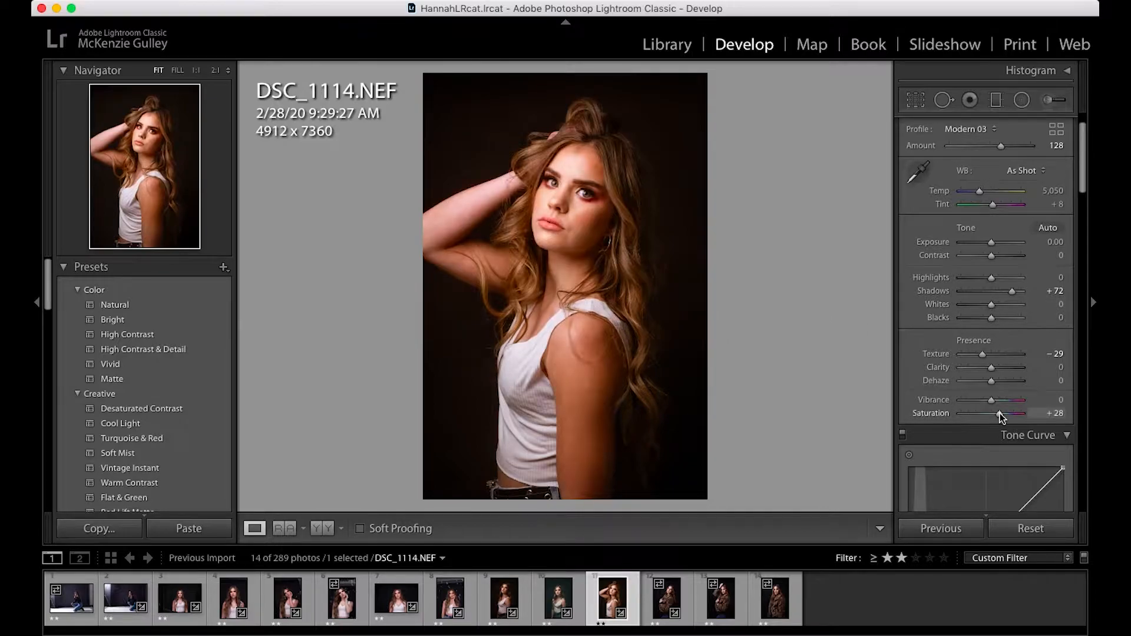
pyautogui.doubleClick(999, 415)
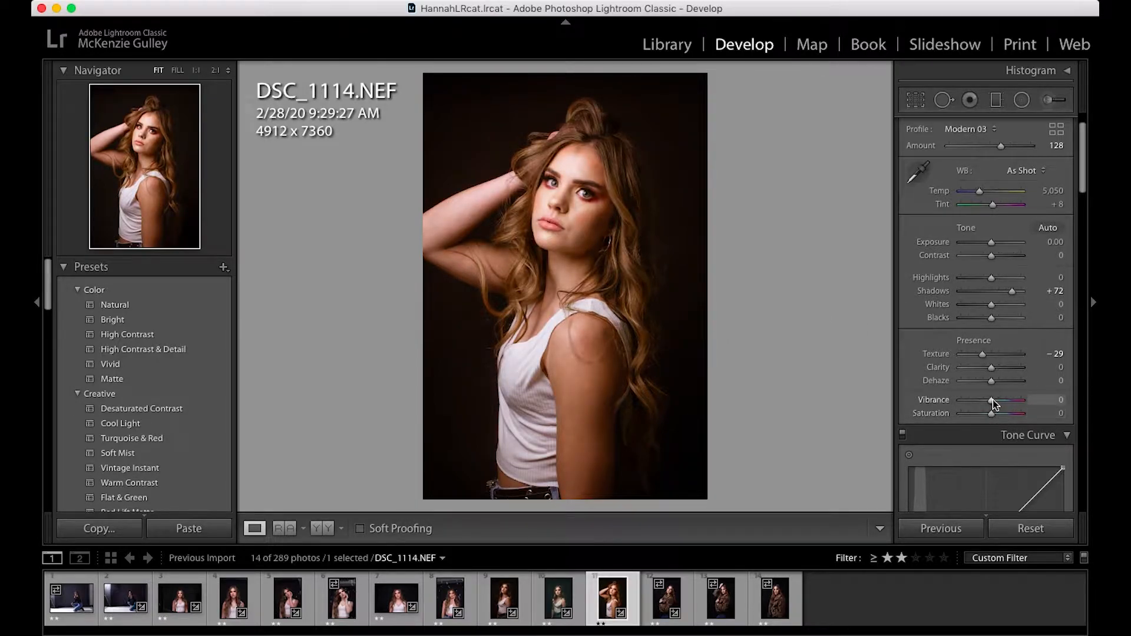
pyautogui.click(1000, 401)
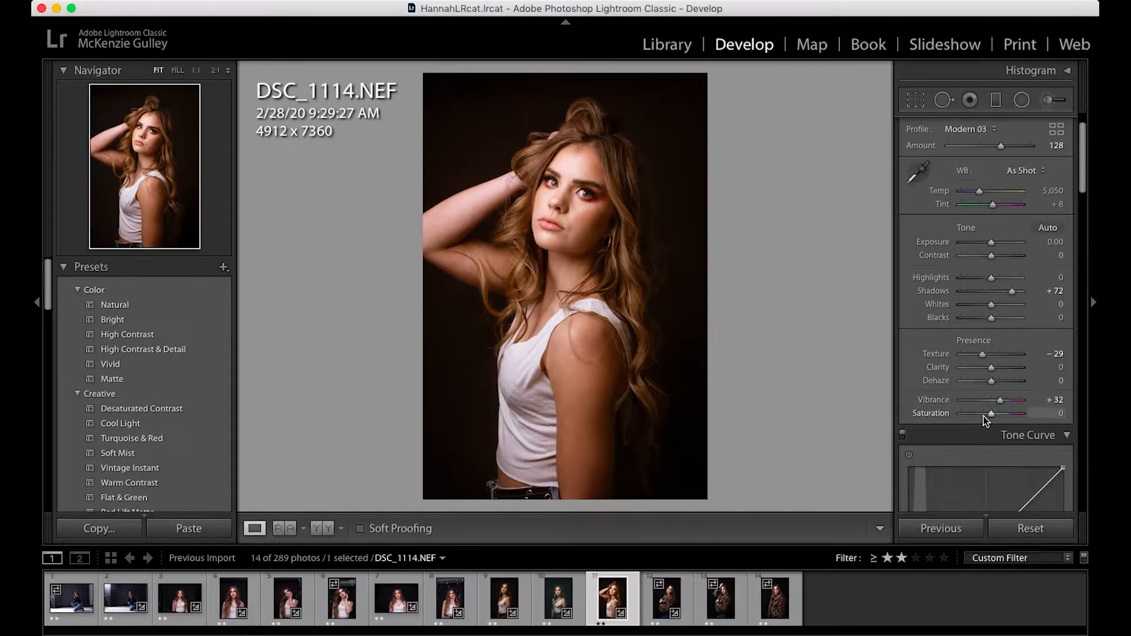
pyautogui.doubleClick(984, 414)
pyautogui.doubleClick(999, 403)
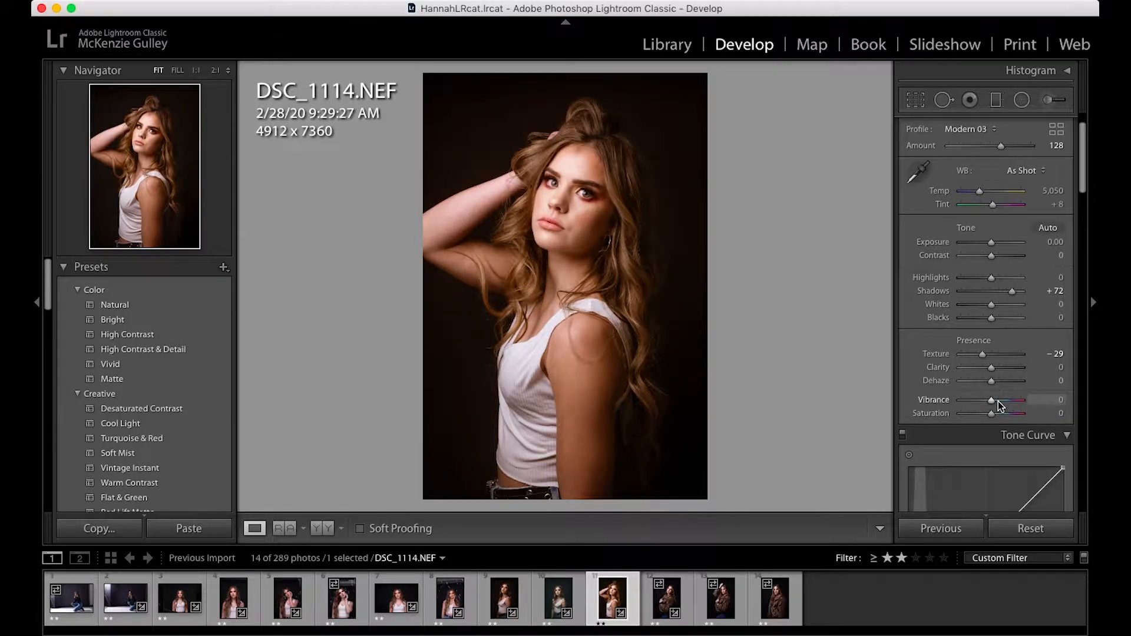
pyautogui.click(983, 318)
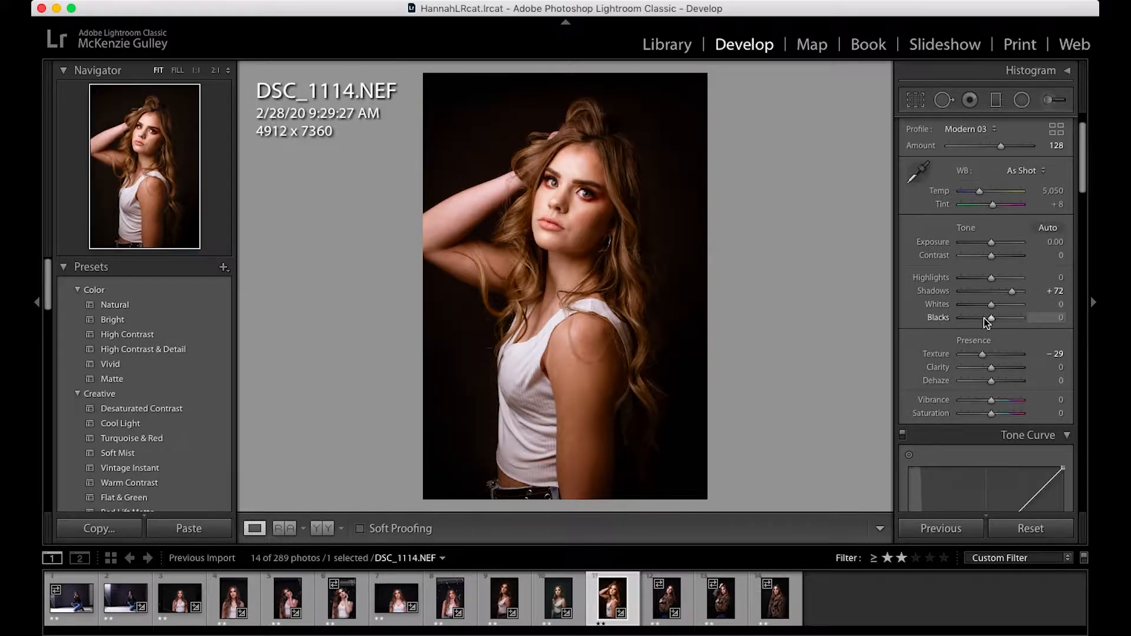
# Step: On the RGB tone curve, lift the black point to about 2.4% and add shadow and upper-midtone points, comparing the result with the original
pyautogui.scroll(-5, 989, 368)
pyautogui.scroll(-1, 989, 369)
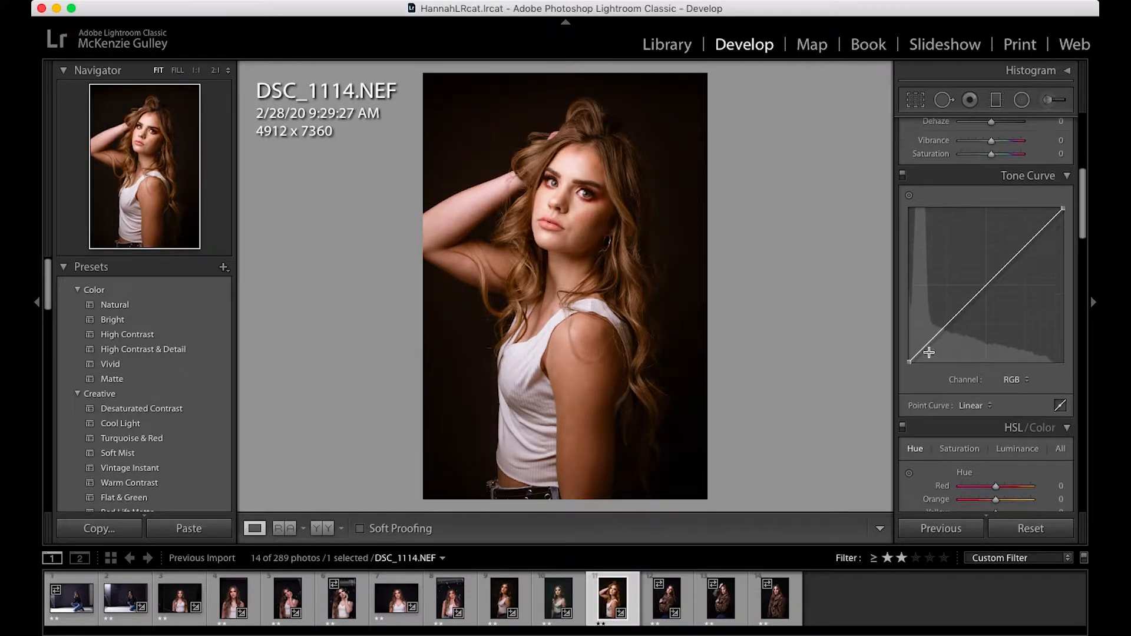
pyautogui.moveTo(908, 364); pyautogui.dragTo(909, 358)
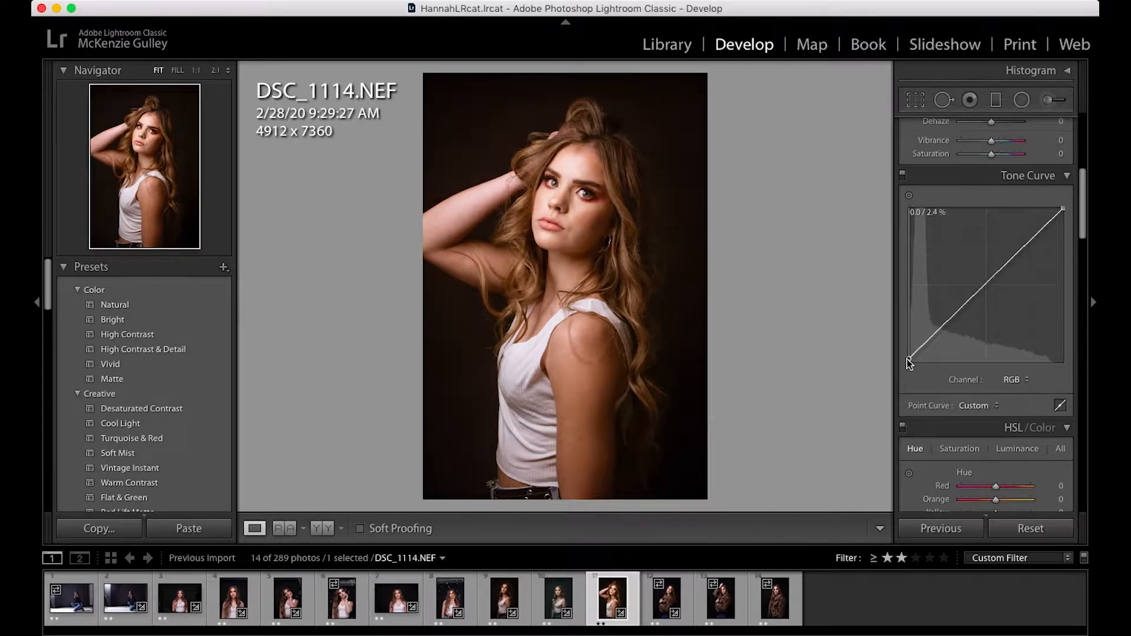
pyautogui.moveTo(922, 354); pyautogui.dragTo(926, 345)
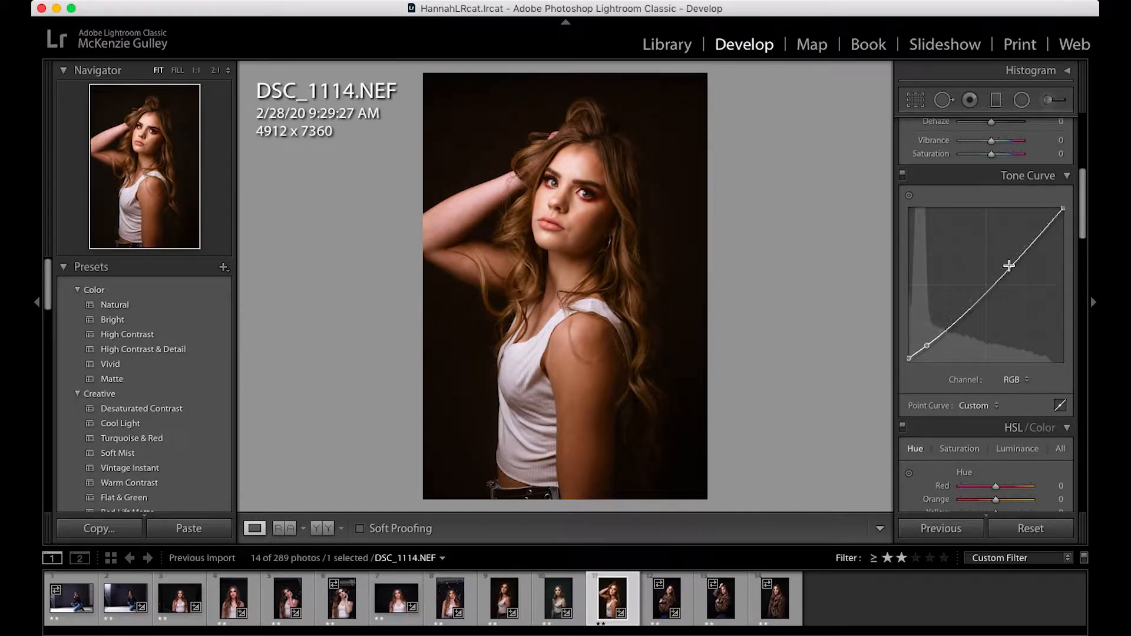
pyautogui.click(1009, 265)
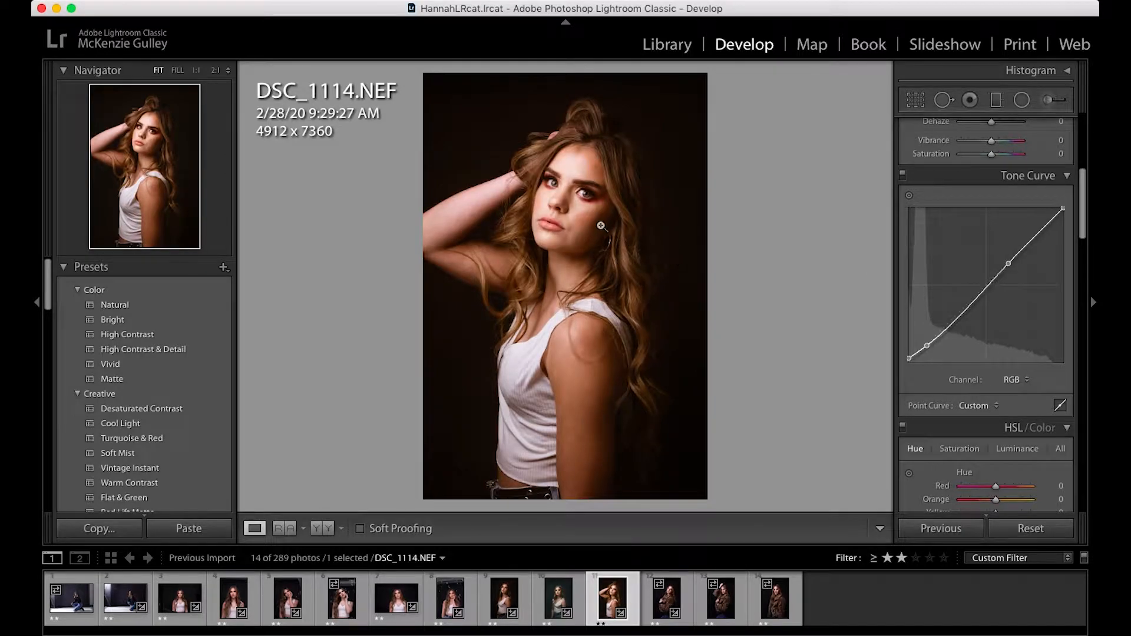
pyautogui.click(600, 225)
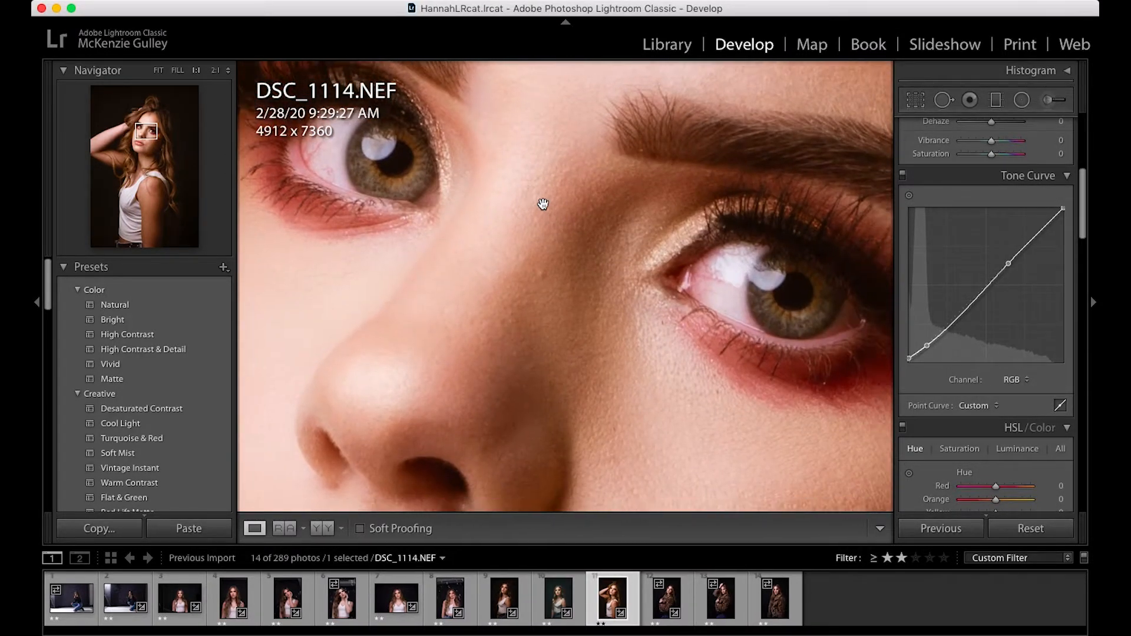
pyautogui.click(602, 213)
pyautogui.press('\\')
pyautogui.press('\\')
pyautogui.press('\\')
pyautogui.press('\\')
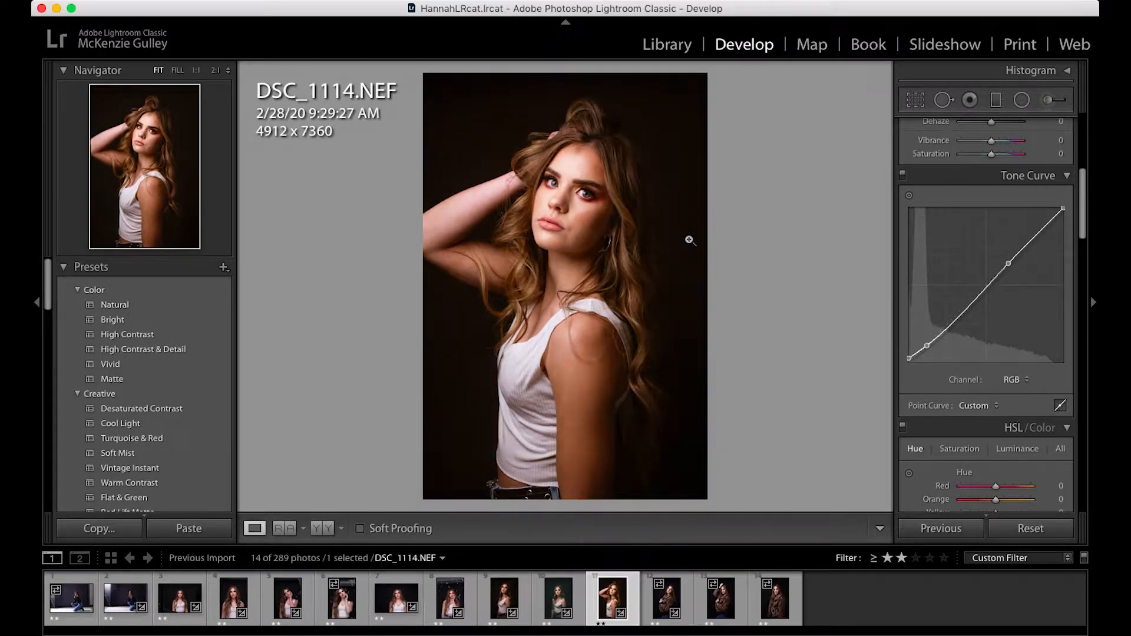
# Step: Lower Contrast to -25 and check the portrait against its original version
pyautogui.scroll(10, 926, 201)
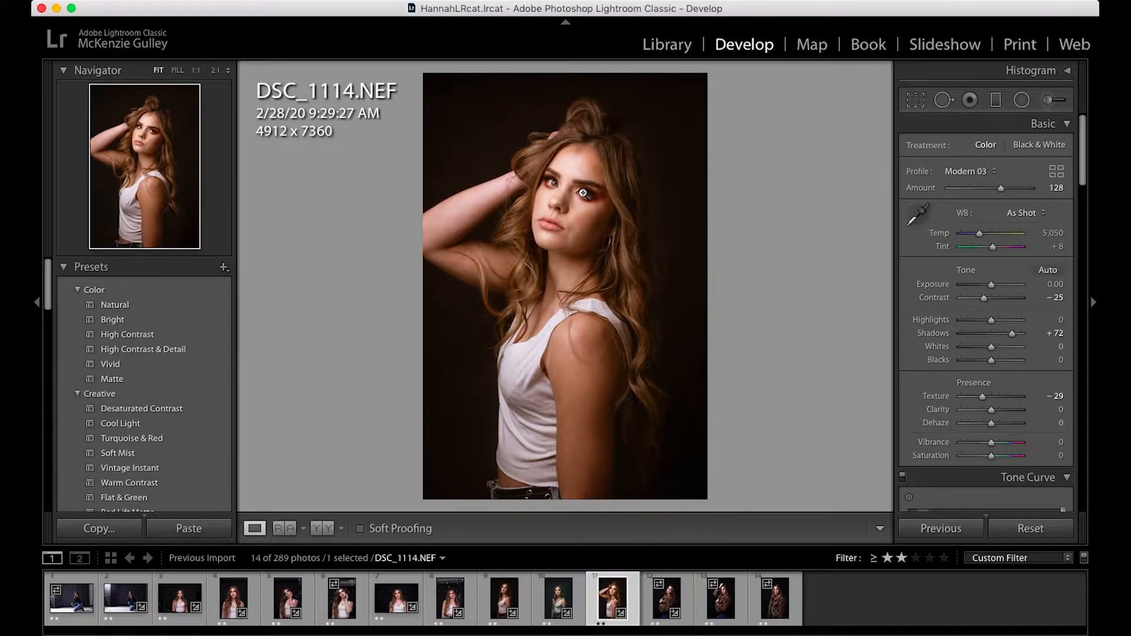
pyautogui.click(583, 193)
pyautogui.click(584, 192)
pyautogui.press('\\')
pyautogui.press('\\')
pyautogui.press('\\')
pyautogui.press('\\')
# Step: Raise Shadows to +96 and compare the edited portrait with the original
pyautogui.click(1020, 334)
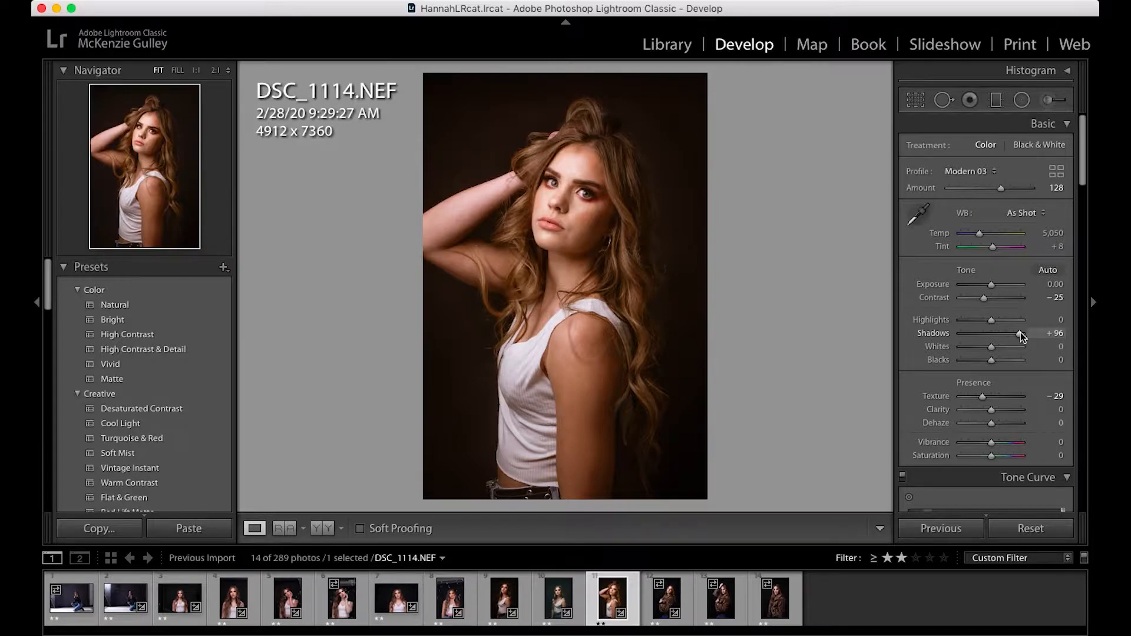
pyautogui.press('\\')
pyautogui.press('\\')
pyautogui.press('\\')
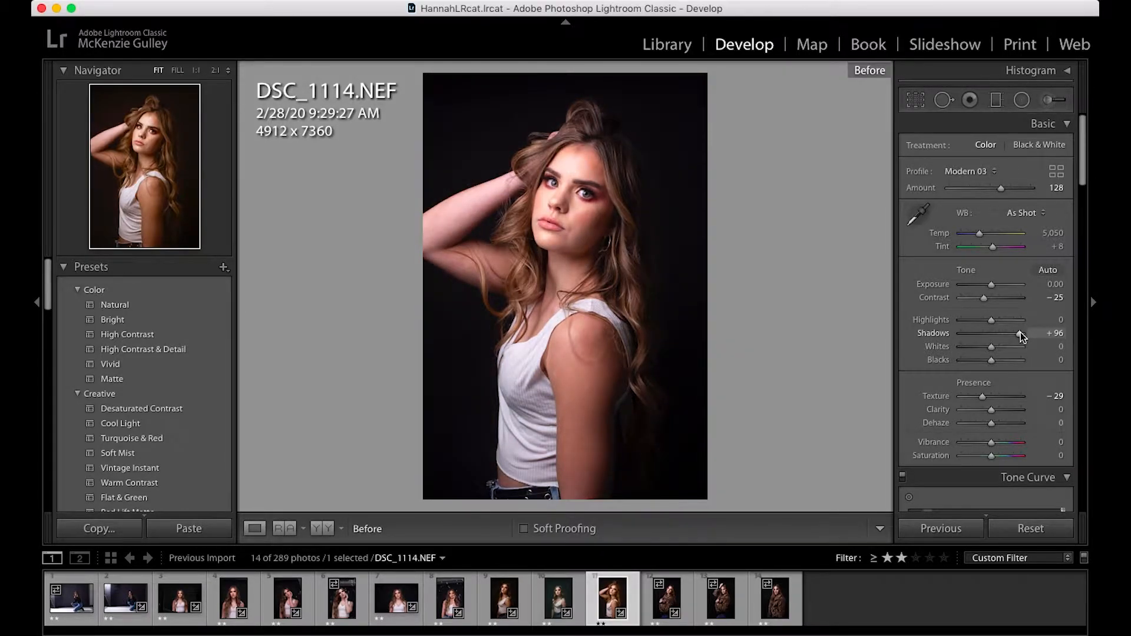
pyautogui.press('\\')
pyautogui.press('\\')
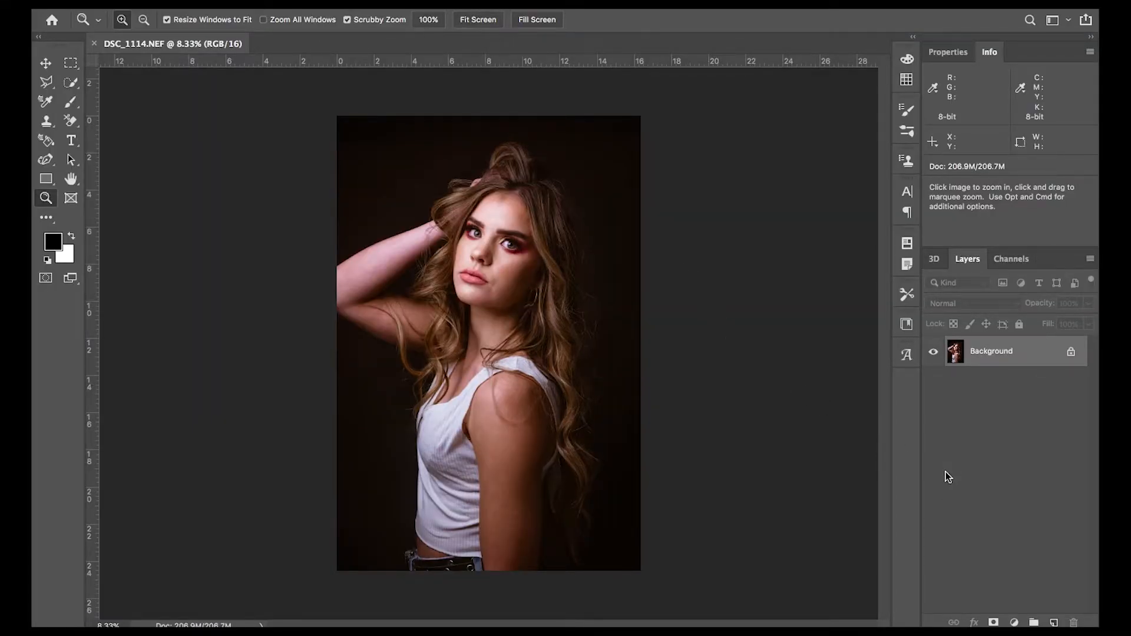
# Step: In Photoshop, add a new layer above the portrait and select brush 46 from the Free Fog Photoshop Brushes 7 set for the Brush tool
pyautogui.click(1053, 622)
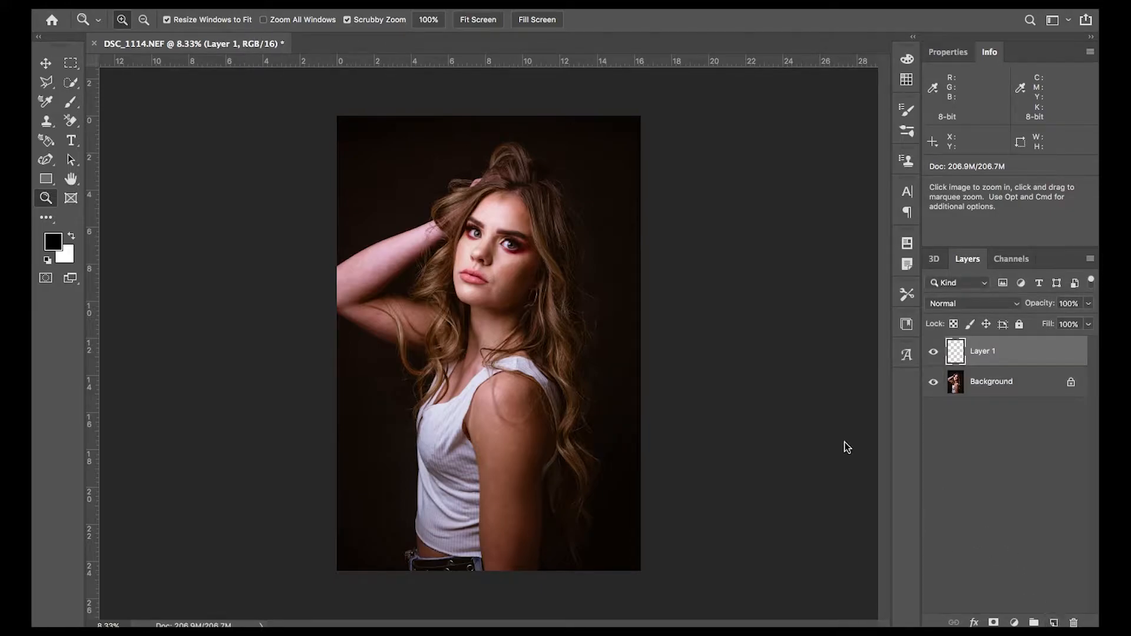
pyautogui.click(71, 103)
pyautogui.click(139, 20)
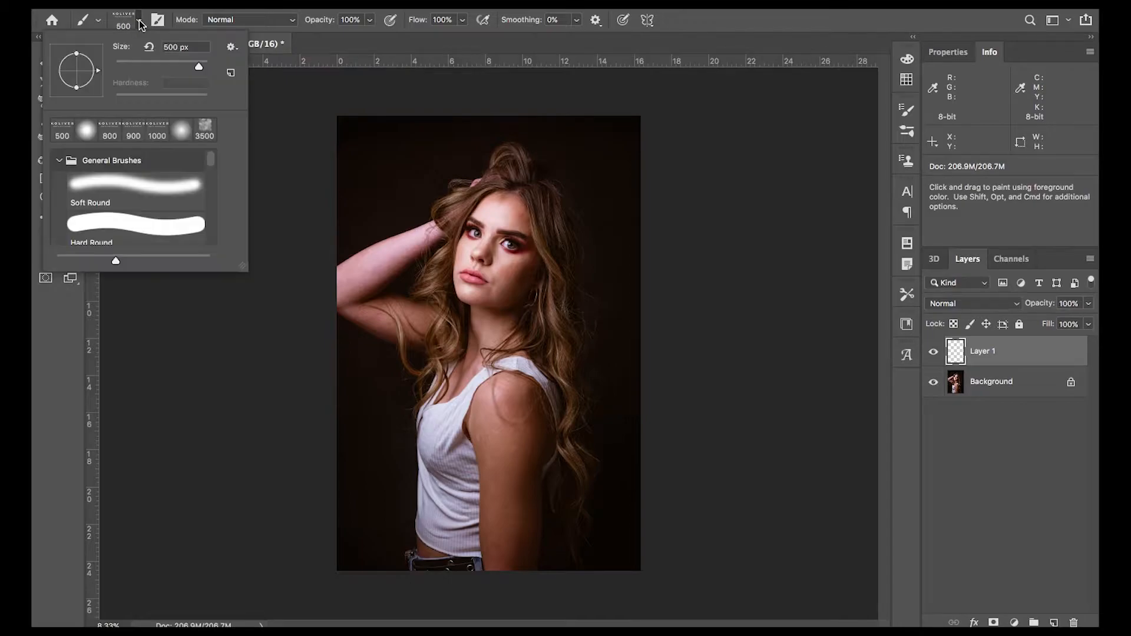
pyautogui.click(58, 160)
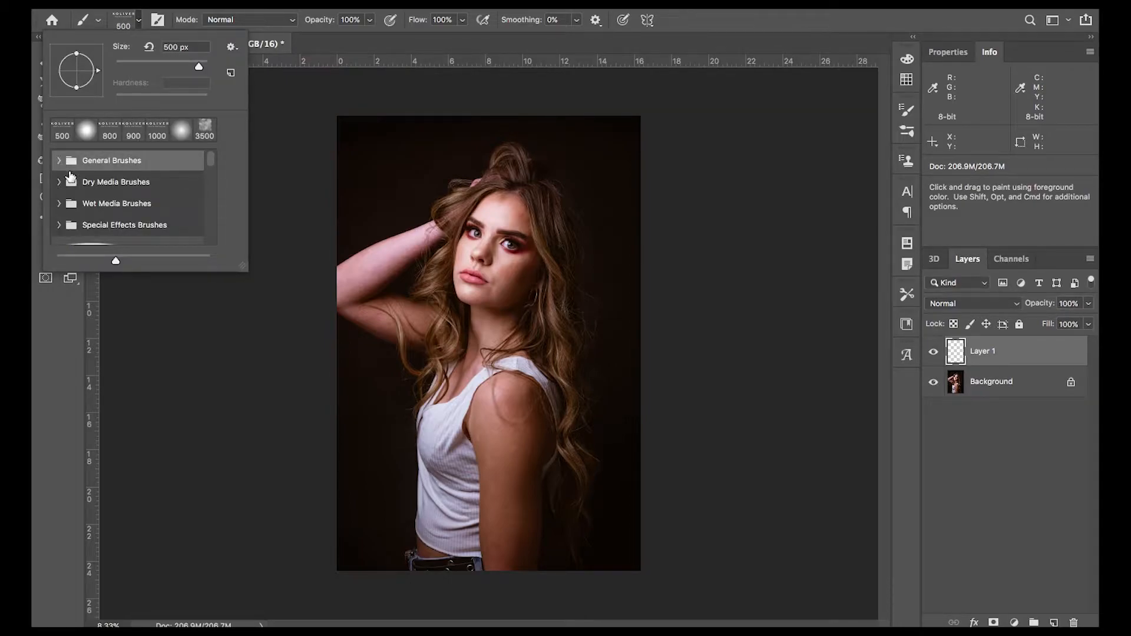
pyautogui.scroll(-1, 79, 204)
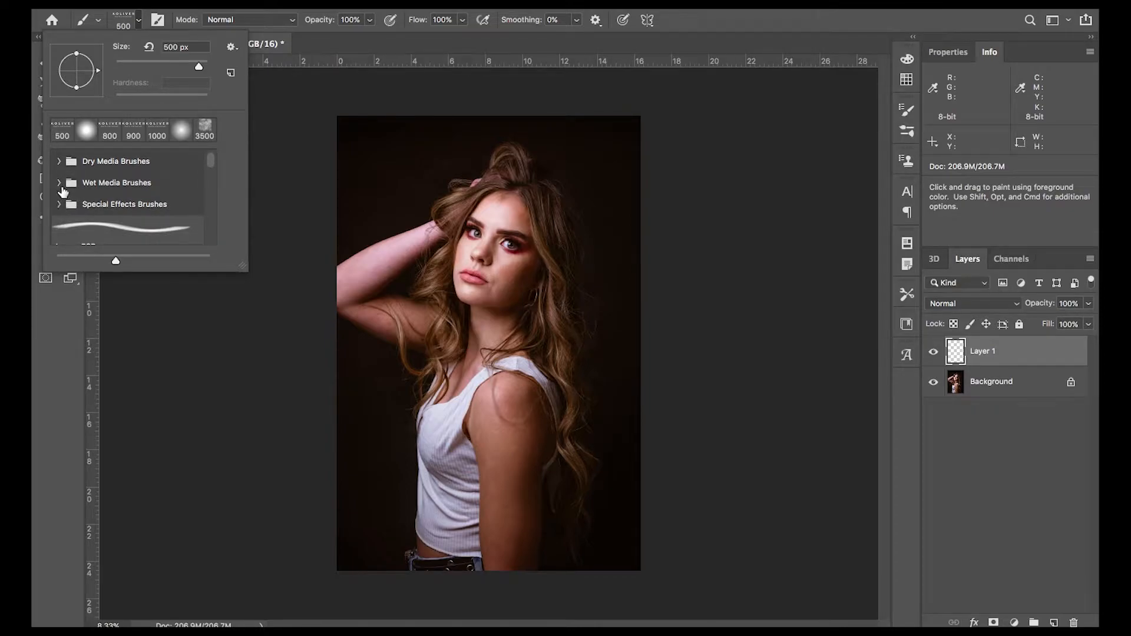
pyautogui.scroll(-1, 63, 195)
pyautogui.scroll(-2, 66, 192)
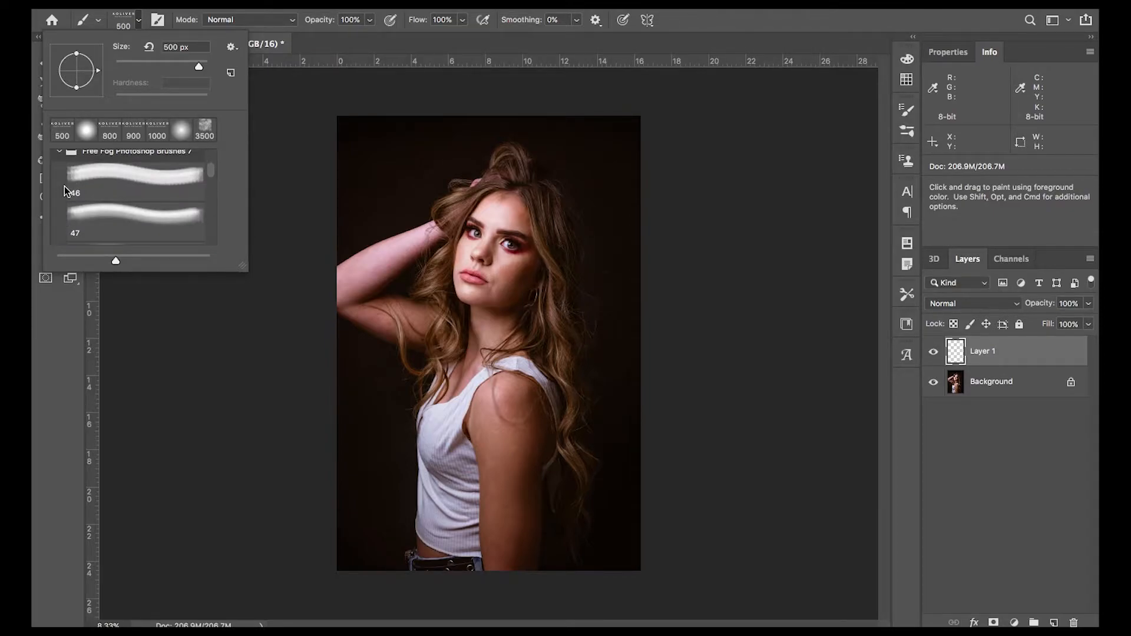
pyautogui.click(102, 186)
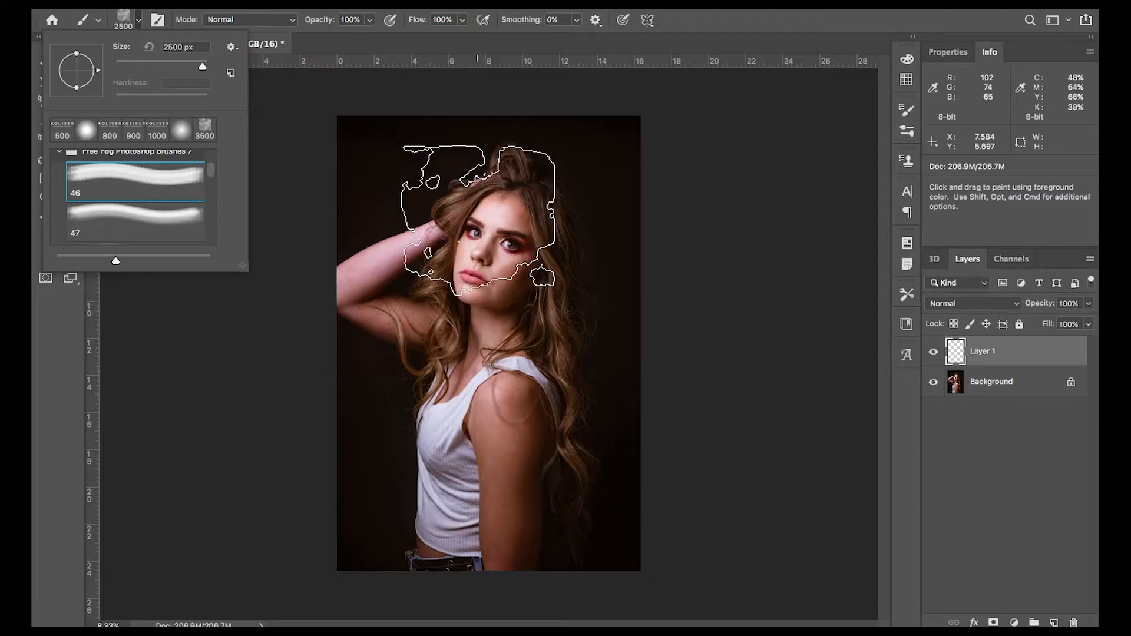
pyautogui.click(509, 178)
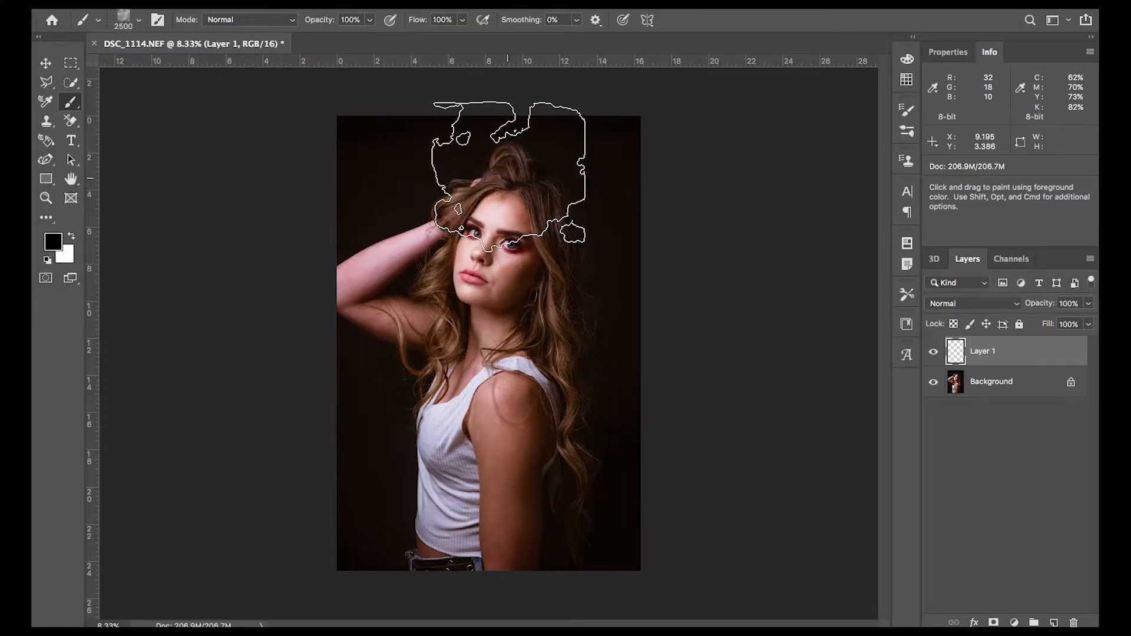
pyautogui.click(533, 188)
pyautogui.press('super+z')
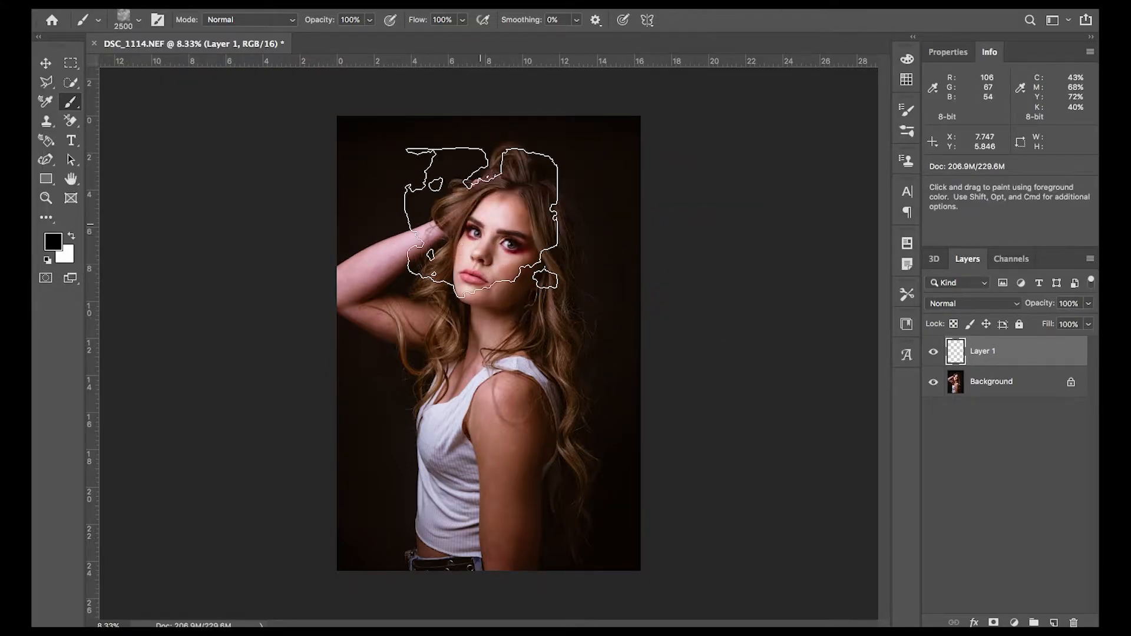
# Step: Swap the foreground colour to white and enlarge the fog brush to 5000 px
pyautogui.press('x')
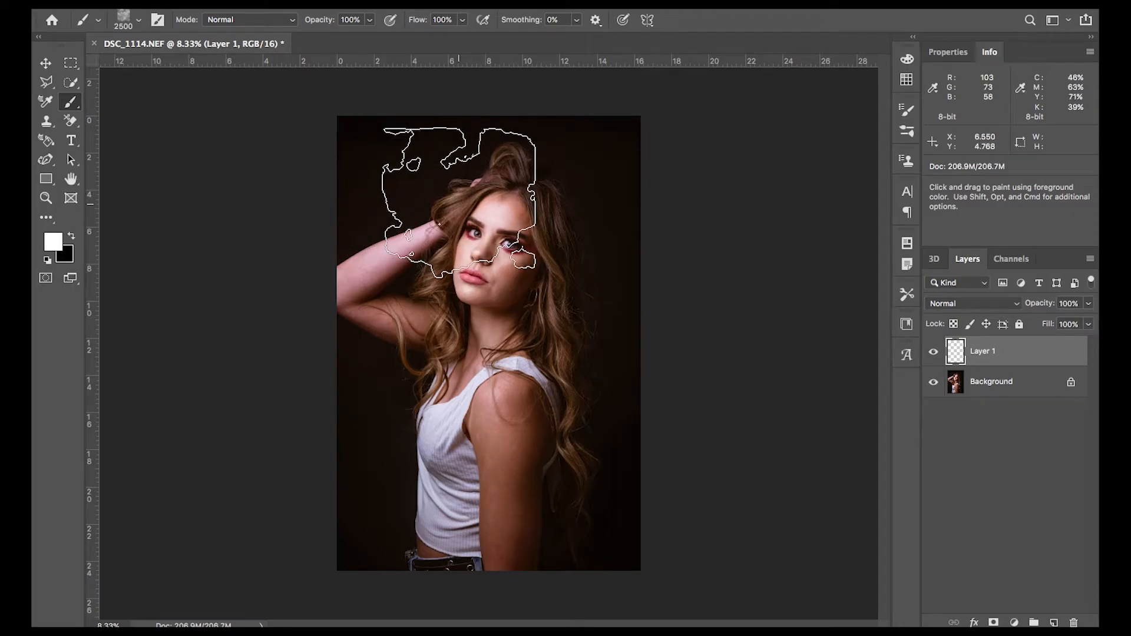
pyautogui.press(']')
pyautogui.press(']')
pyautogui.press(']')
pyautogui.press(']')
pyautogui.press(']')
pyautogui.press(']')
pyautogui.press(']')
pyautogui.press(']')
pyautogui.press(']')
pyautogui.press(']')
pyautogui.press(']')
pyautogui.press(']')
pyautogui.press(']')
pyautogui.press(']')
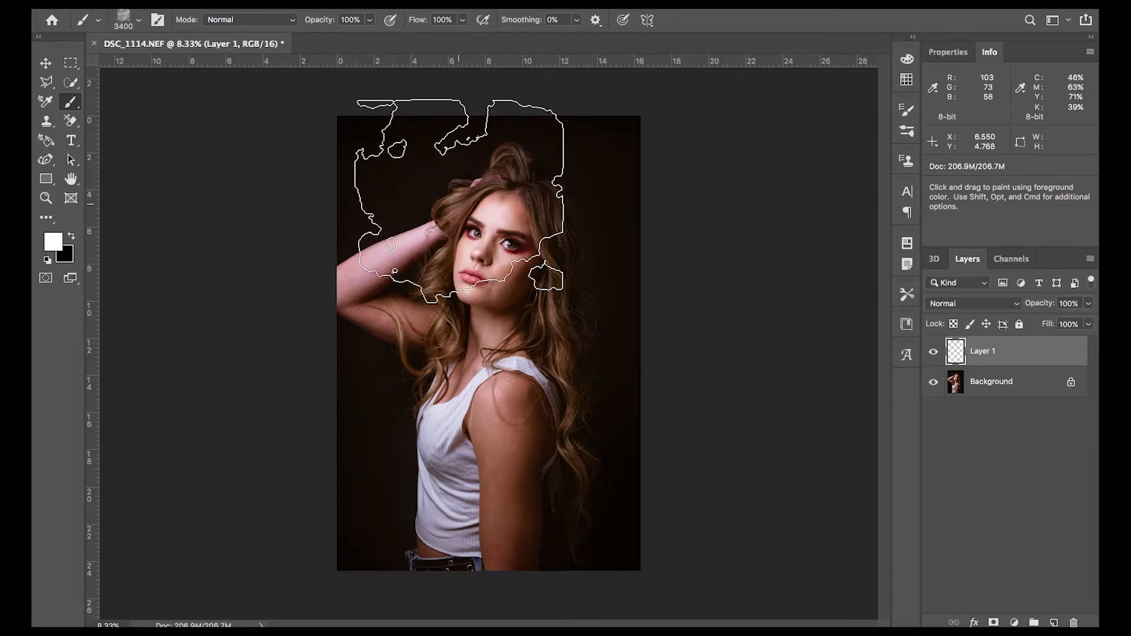
pyautogui.press(']')
pyautogui.press(']')
pyautogui.press(']')
pyautogui.press(']')
pyautogui.press(']')
pyautogui.press(']')
pyautogui.press(']')
pyautogui.press(']')
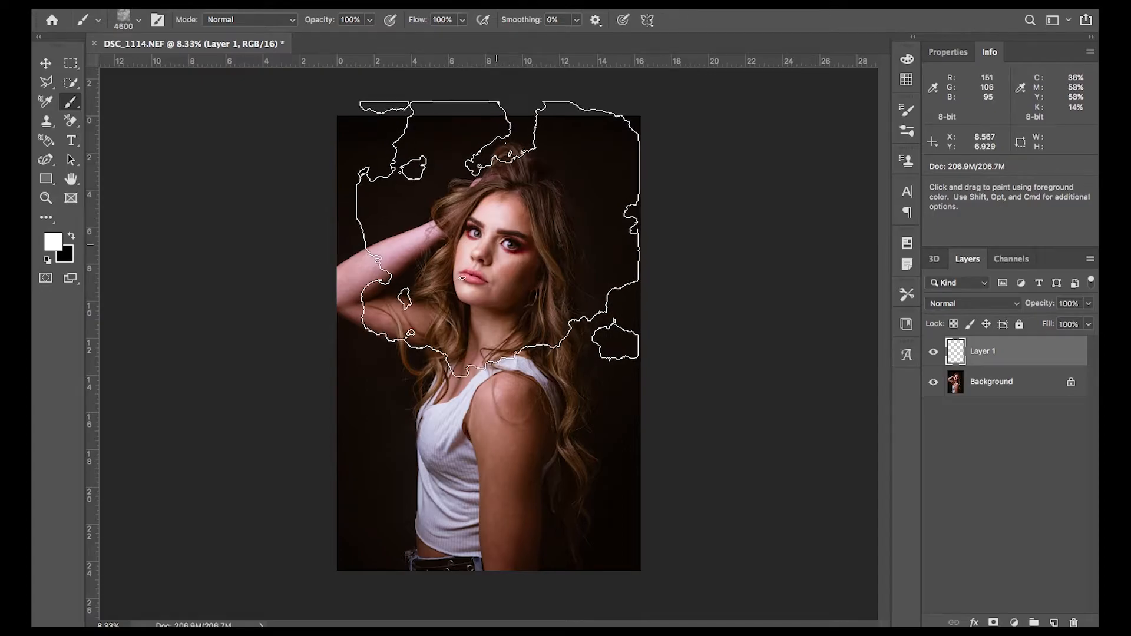
pyautogui.press(']')
pyautogui.press(']')
pyautogui.press(']')
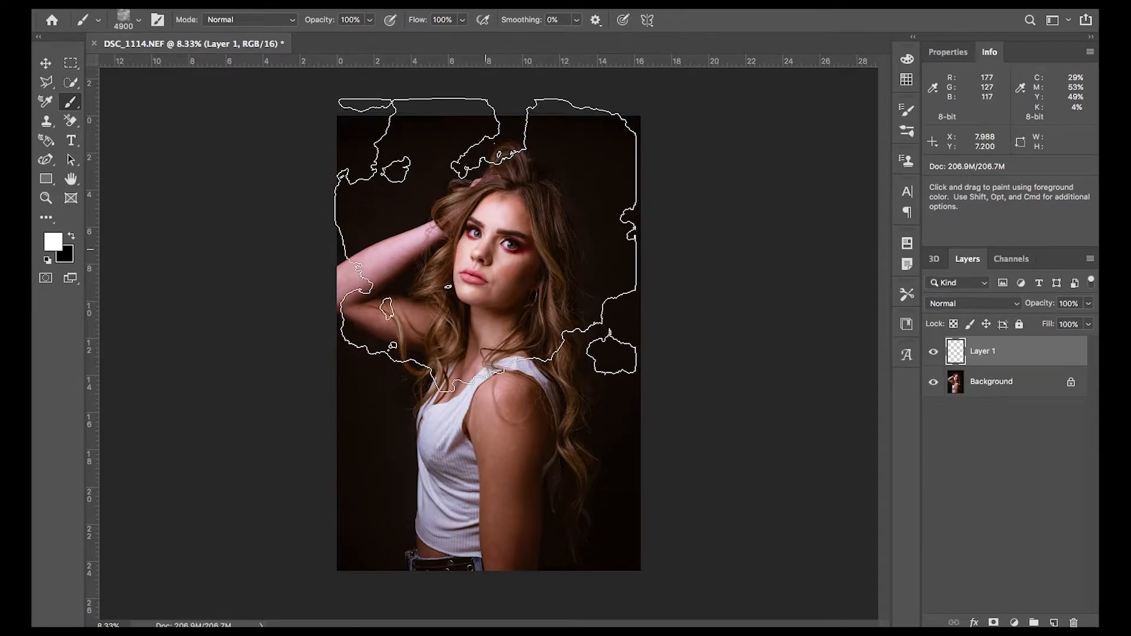
# Step: Sample a light pink skin tone from the cheek below the woman's eye as the foreground colour with the Eyedropper
pyautogui.press('i')
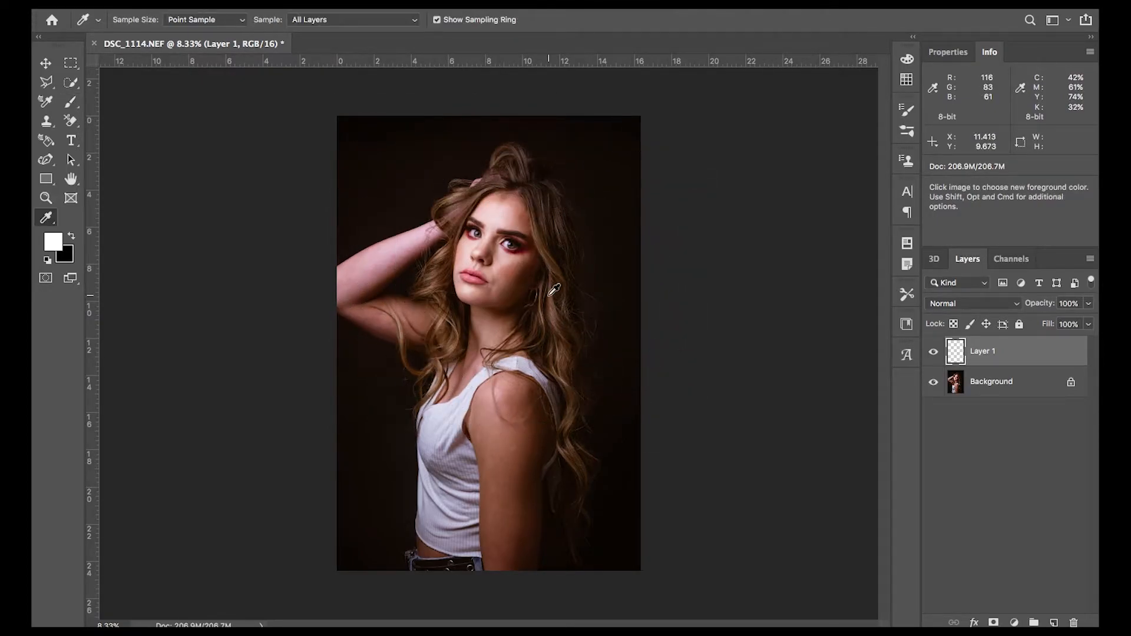
pyautogui.click(512, 264)
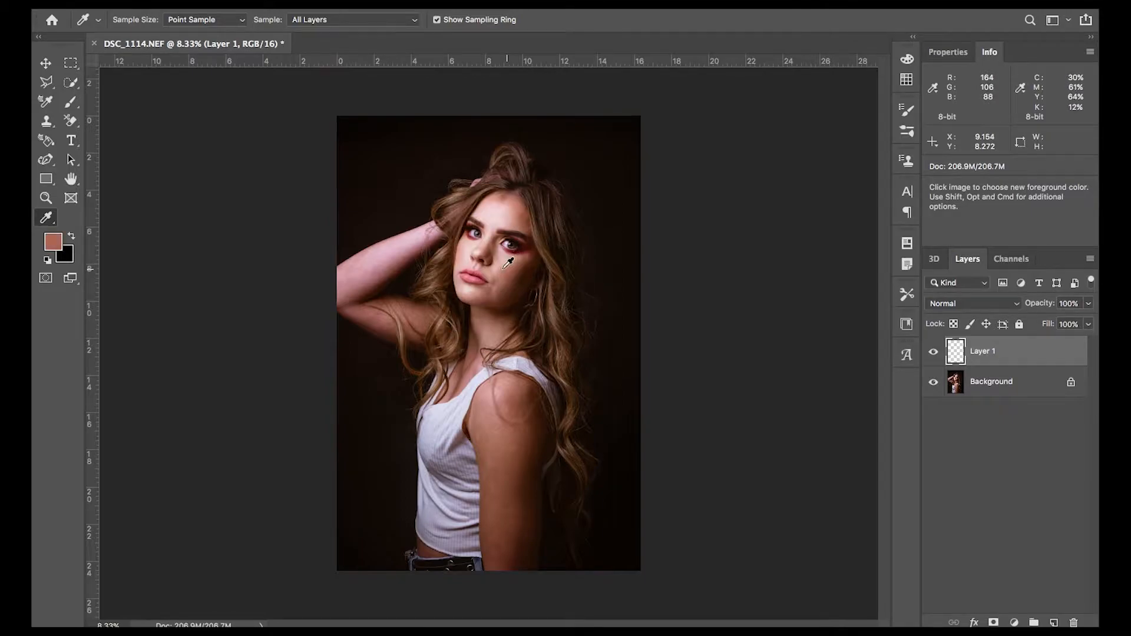
pyautogui.click(511, 264)
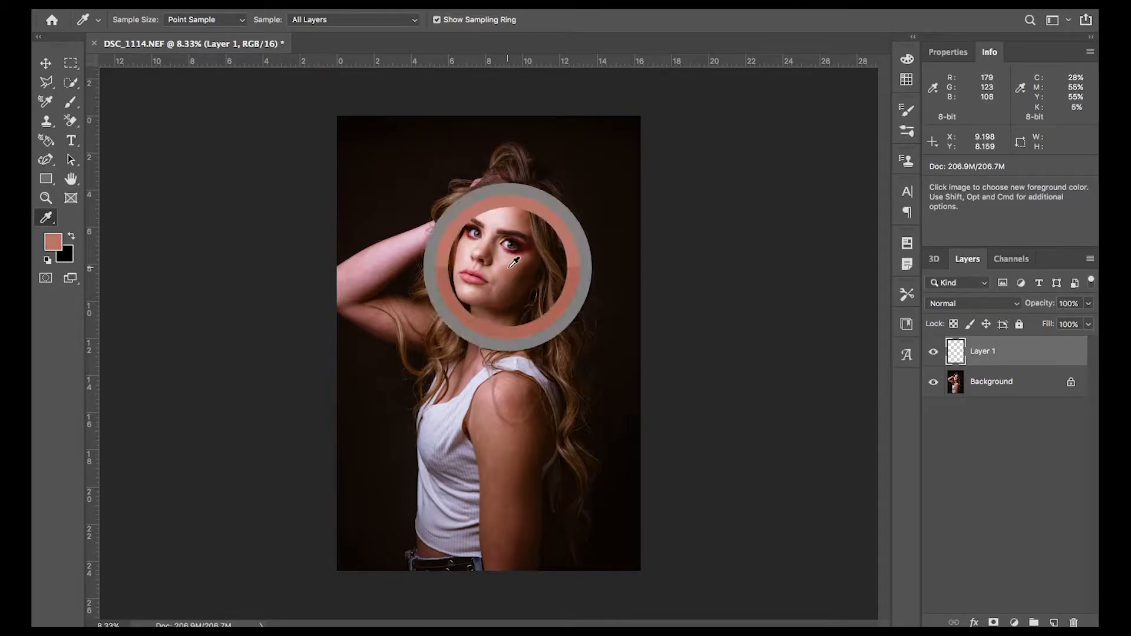
pyautogui.click(514, 262)
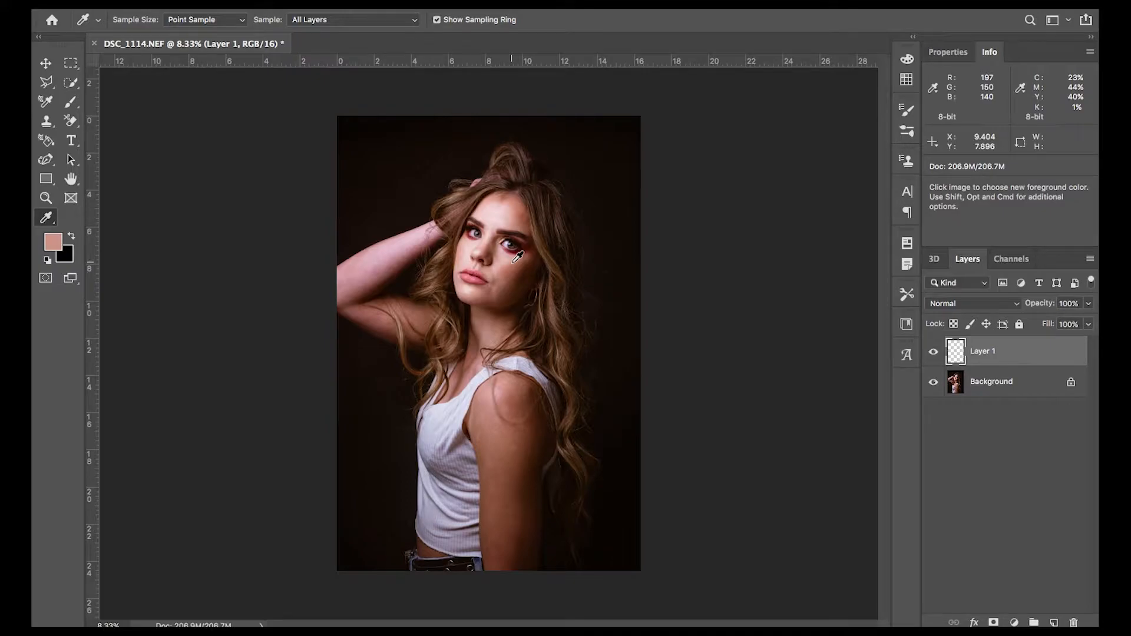
pyautogui.click(516, 260)
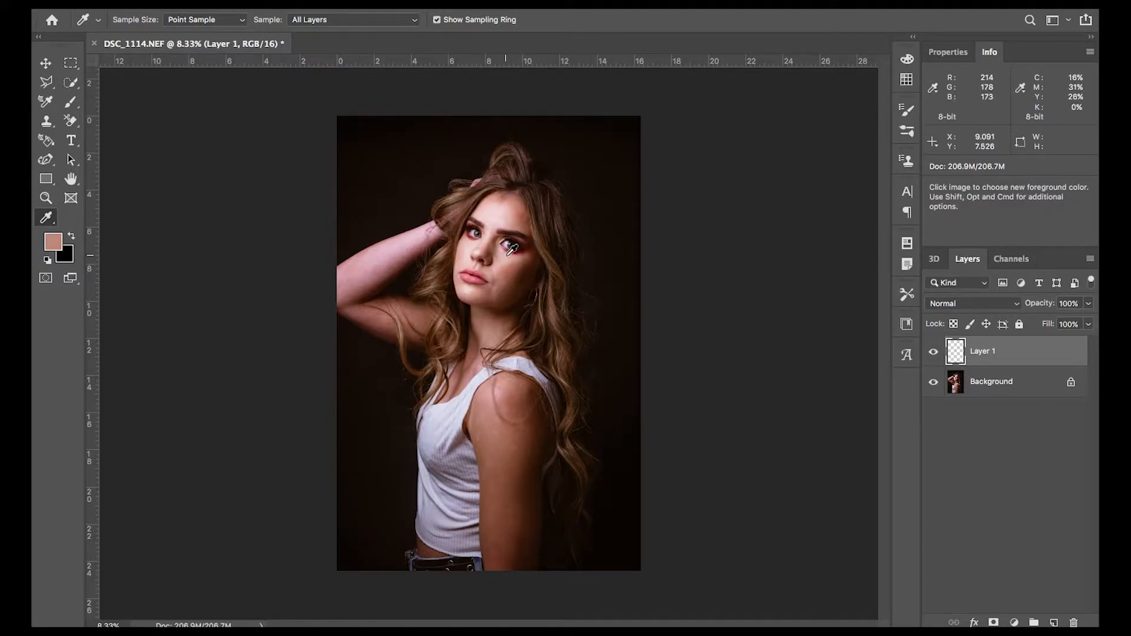
pyautogui.click(513, 261)
pyautogui.click(516, 260)
pyautogui.click(516, 257)
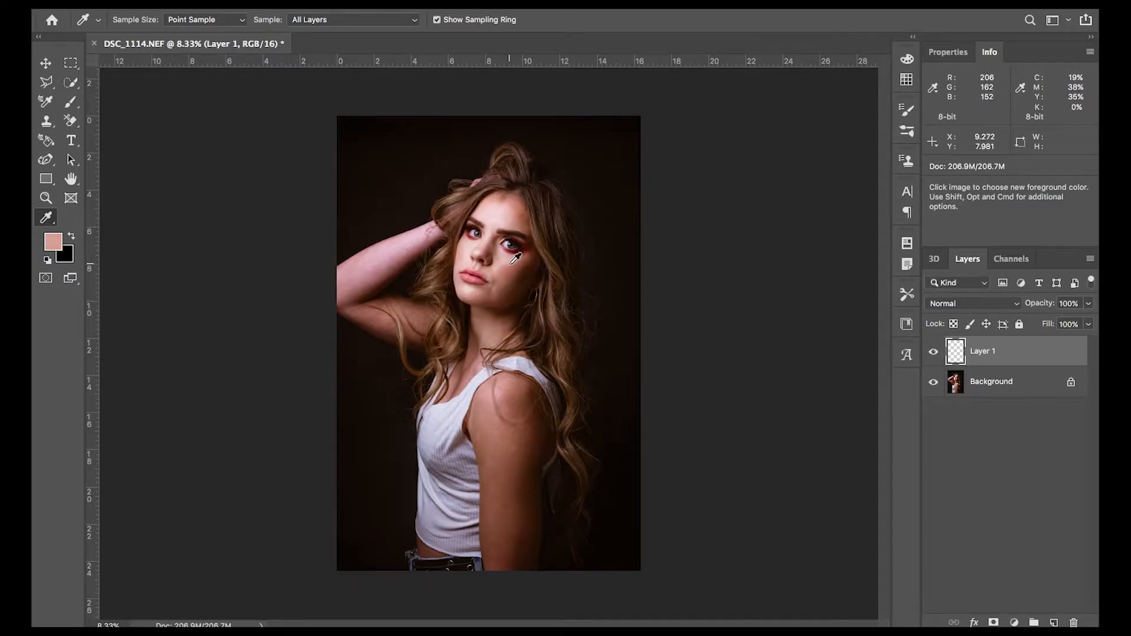
# Step: Stamp the fog once over the upper part of the portrait and scale it to 155.27% to cover the whole photo
pyautogui.press('b')
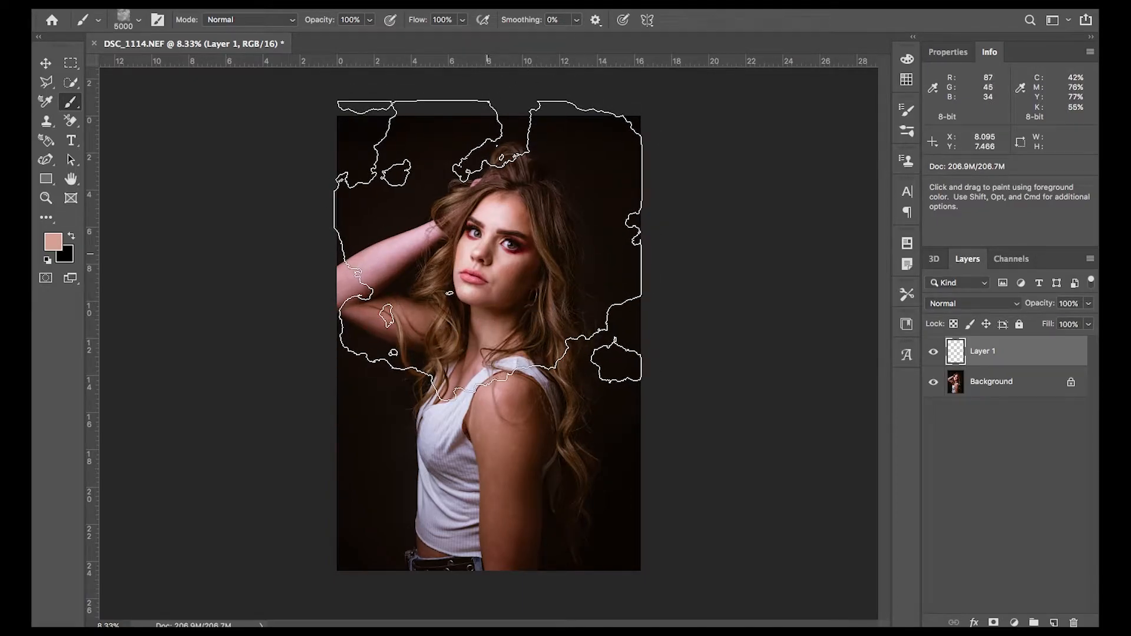
pyautogui.click(488, 254)
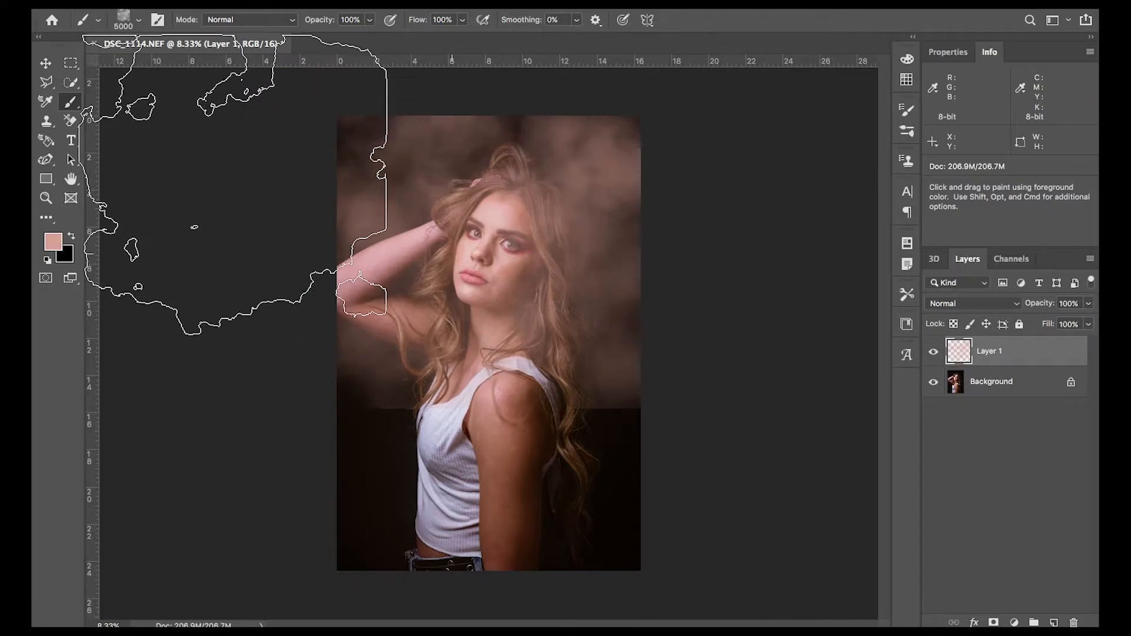
pyautogui.click(47, 63)
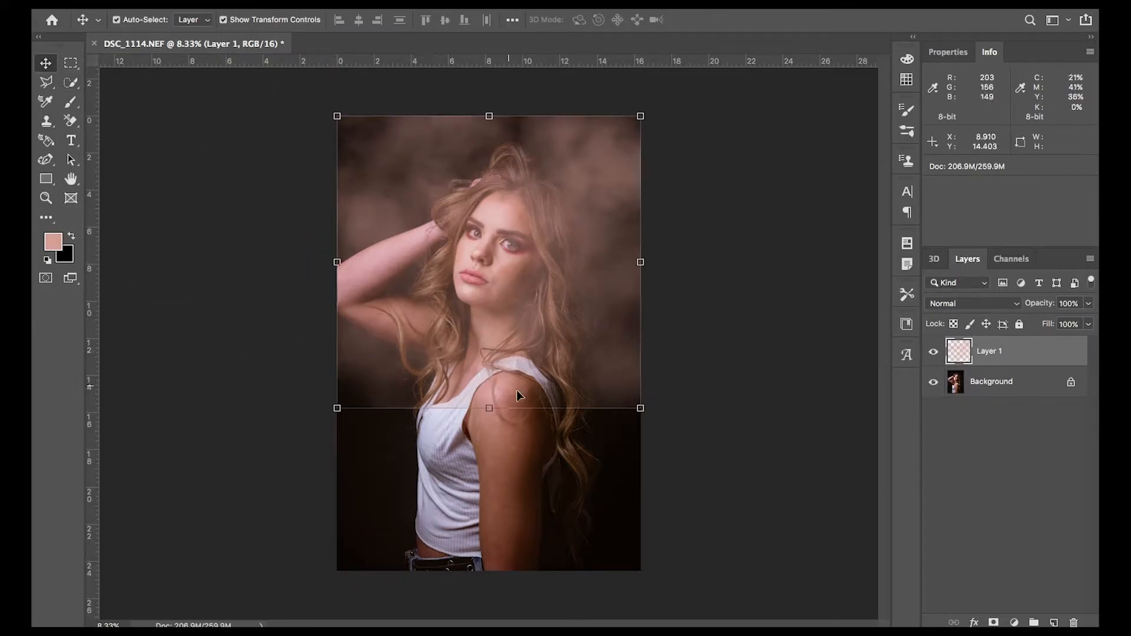
pyautogui.moveTo(489, 408); pyautogui.dragTo(515, 619)
pyautogui.moveTo(545, 320); pyautogui.dragTo(558, 320)
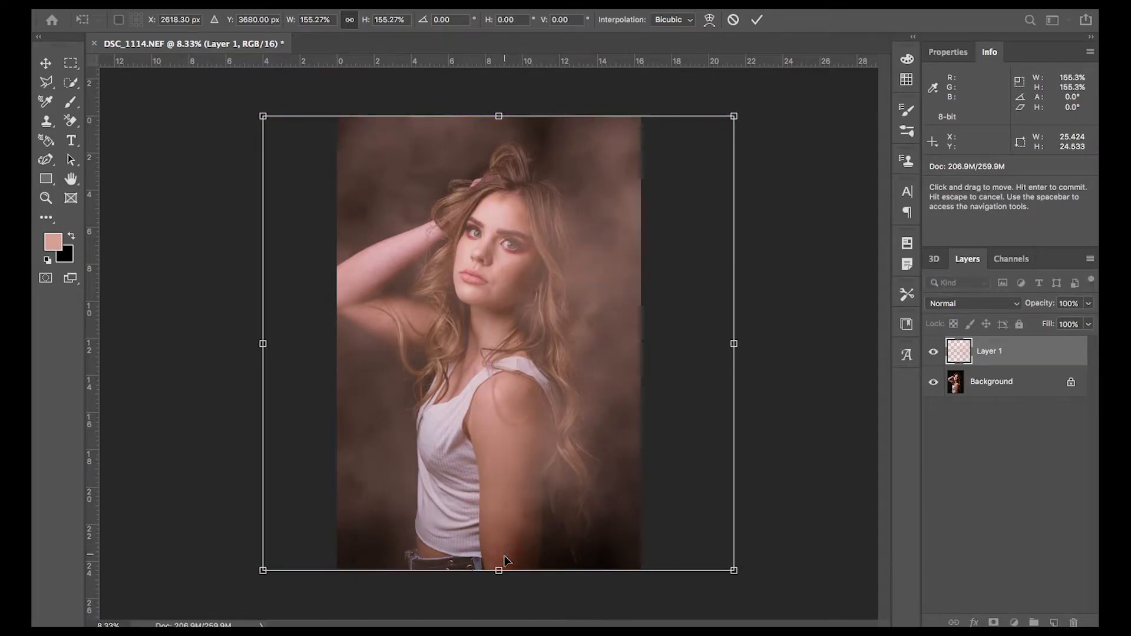
pyautogui.click(756, 19)
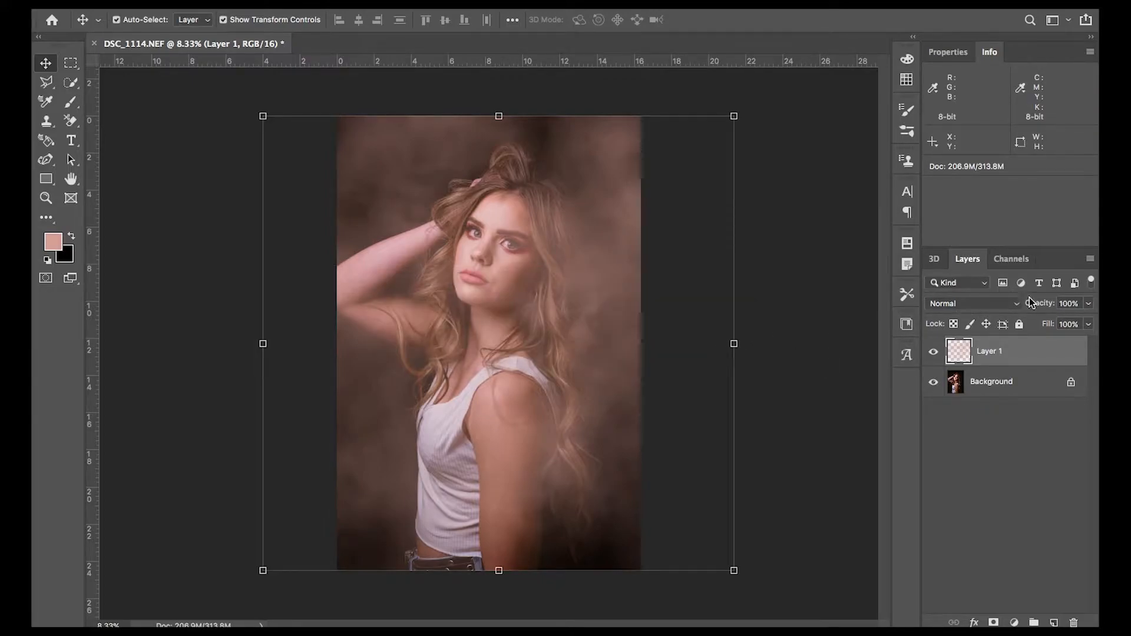
# Step: Lower the fog layer's opacity to 43% and add a layer mask to it
pyautogui.moveTo(1036, 305); pyautogui.dragTo(1008, 303)
pyautogui.moveTo(999, 303); pyautogui.dragTo(999, 302)
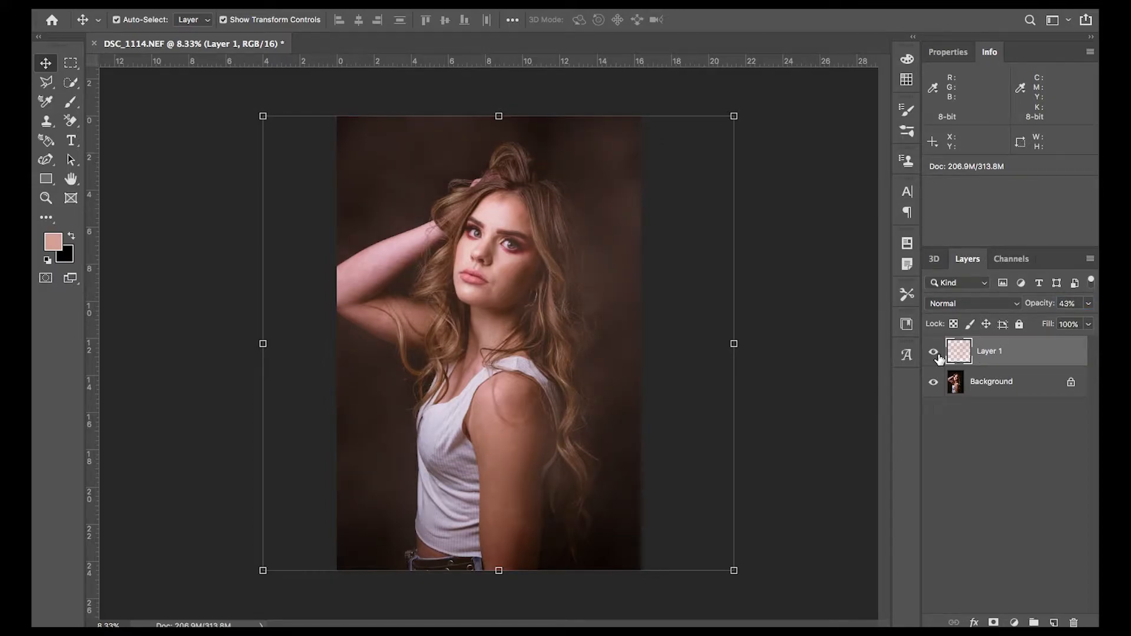
pyautogui.click(994, 623)
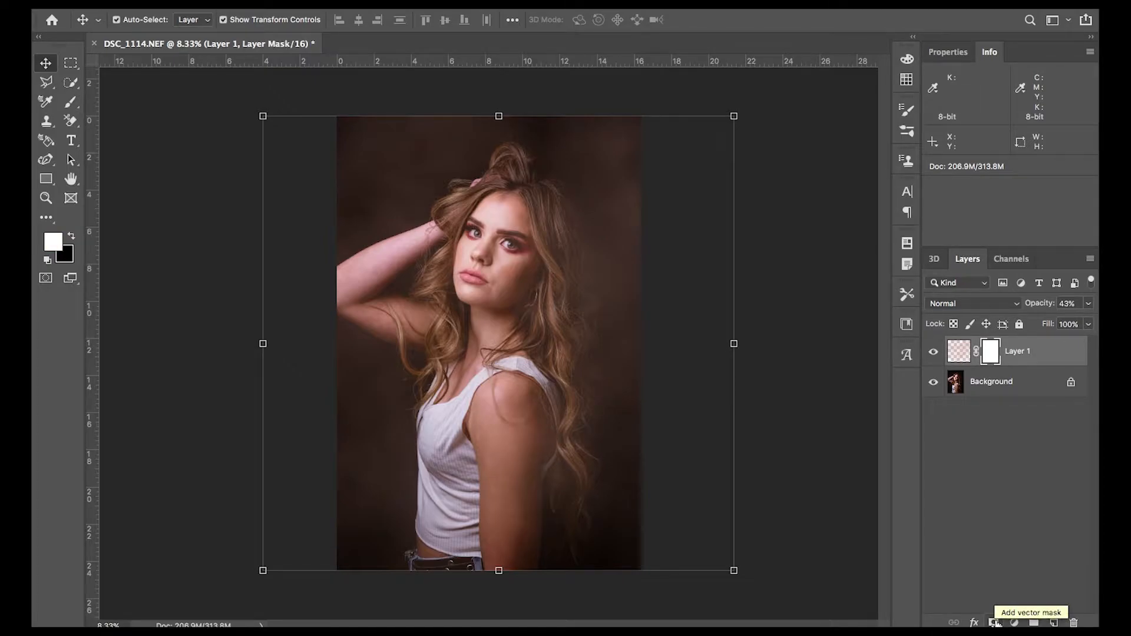
# Step: Switch the Brush tool to the recent soft round brush with 26% hardness for painting on the mask
pyautogui.press('b')
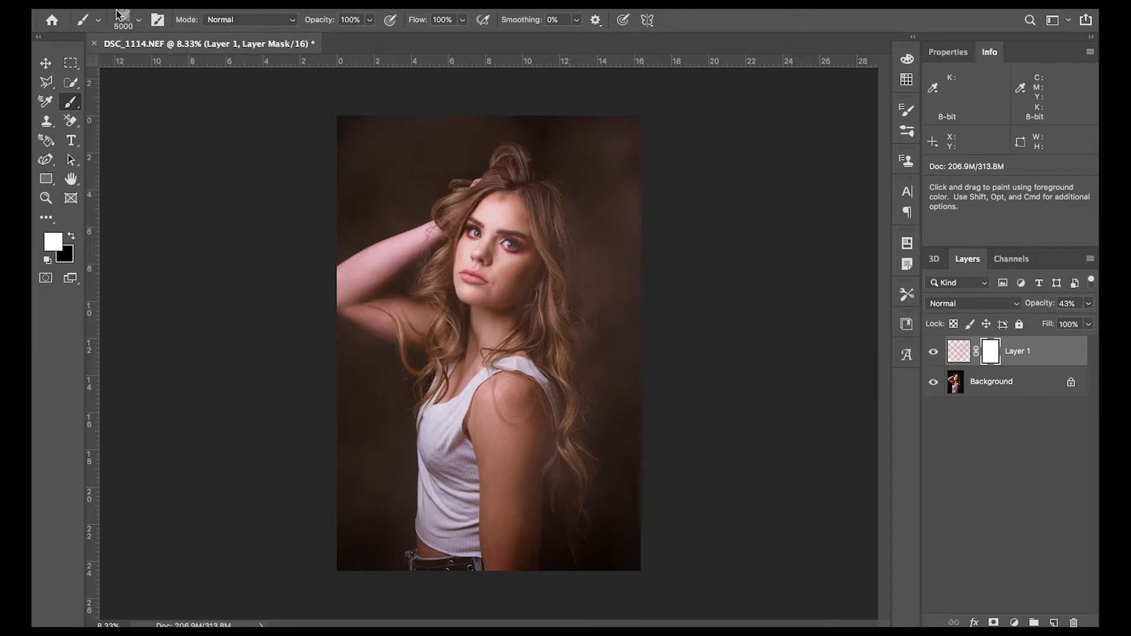
pyautogui.click(139, 23)
pyautogui.scroll(10, 139, 159)
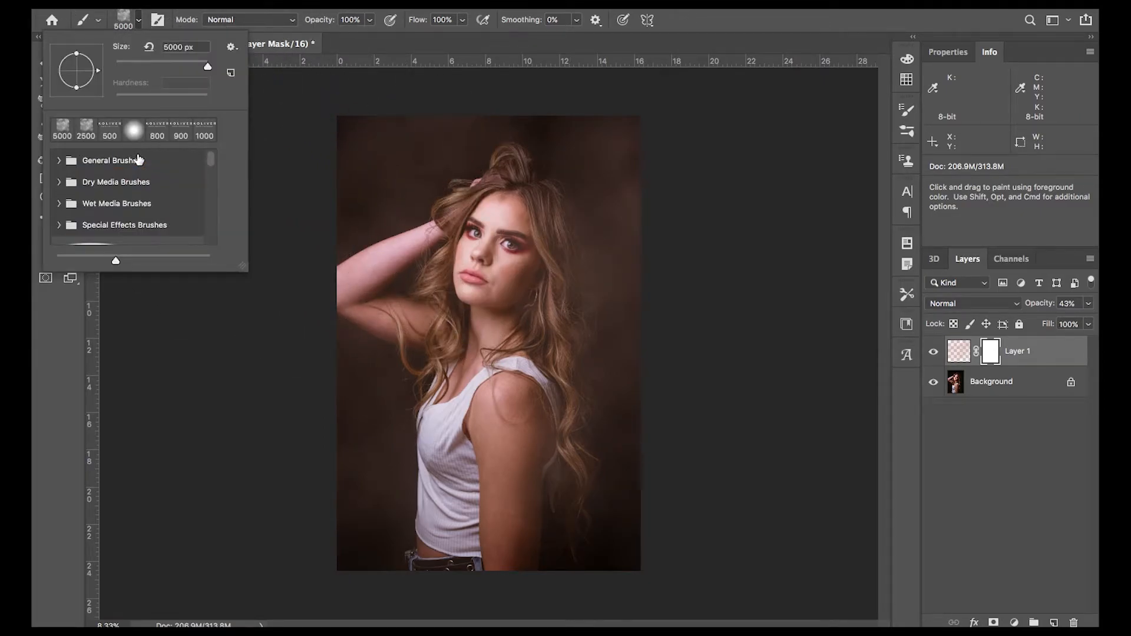
pyautogui.click(134, 129)
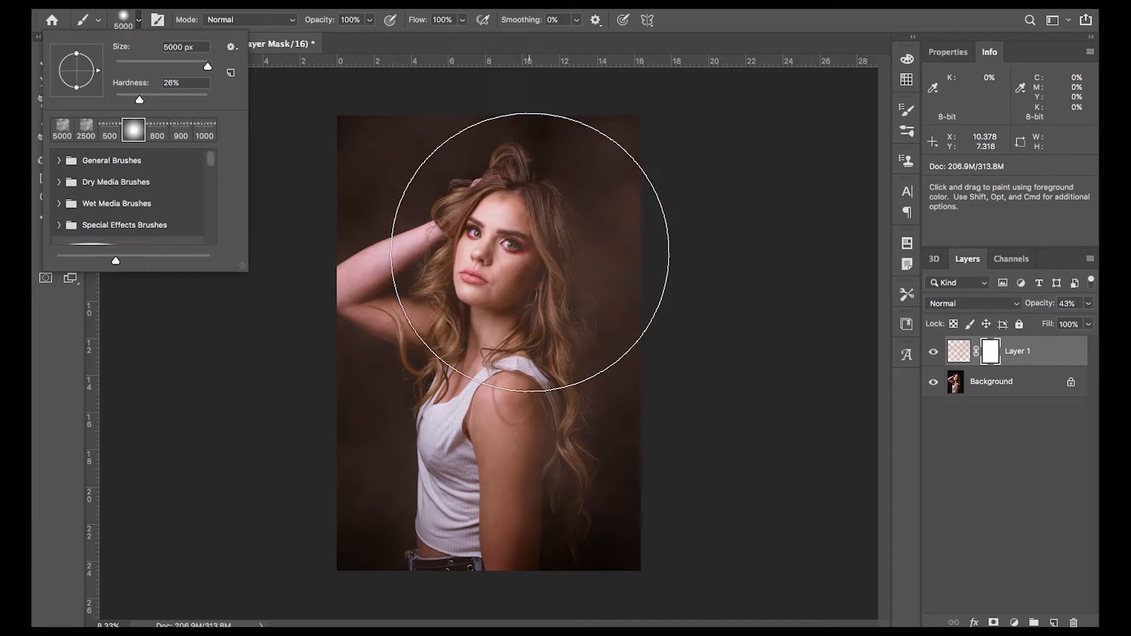
pyautogui.click(779, 273)
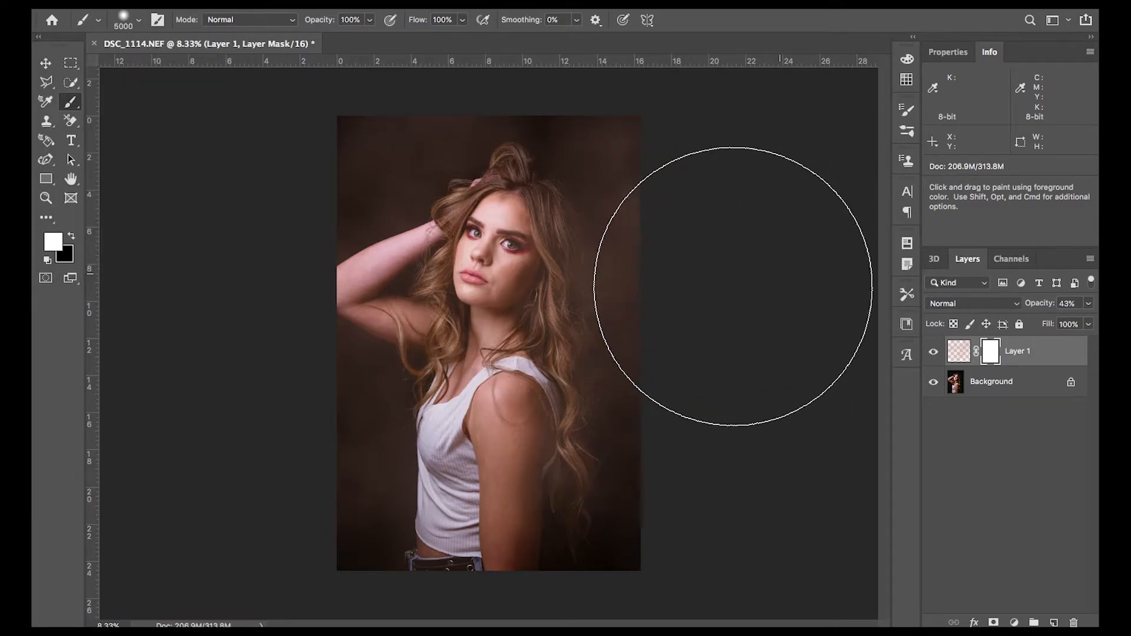
# Step: Reduce the brush to 2000 px and paint black on the mask over the woman's face and body to remove the fog there
pyautogui.press('[')
pyautogui.press('[')
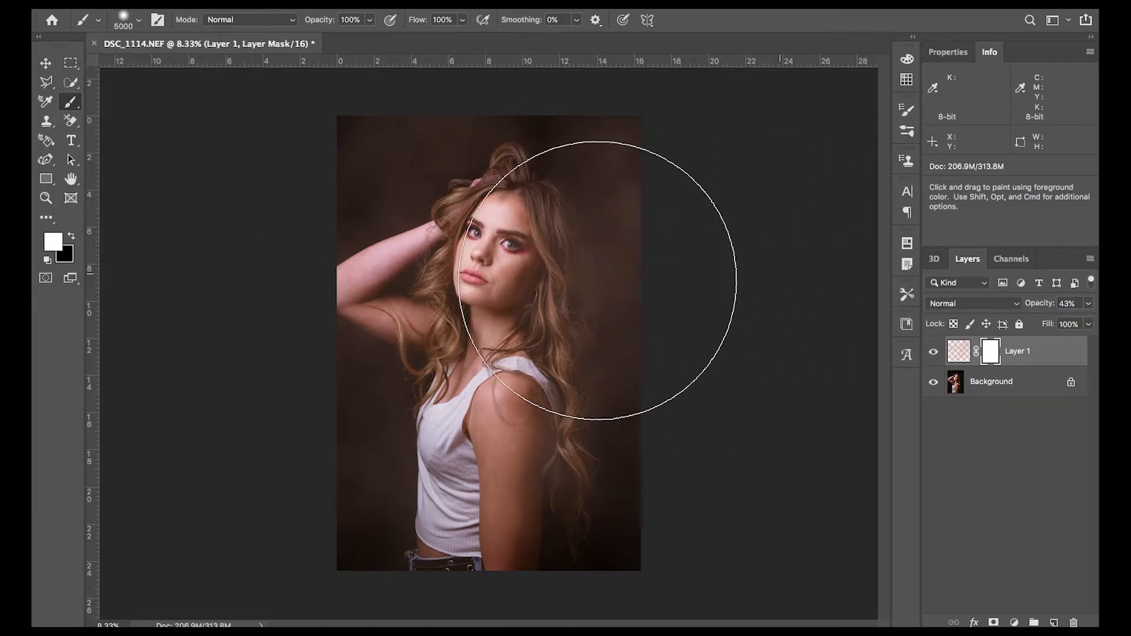
pyautogui.press('[')
pyautogui.press('[')
pyautogui.press('[')
pyautogui.press('[')
pyautogui.press('[')
pyautogui.press('[')
pyautogui.press('[')
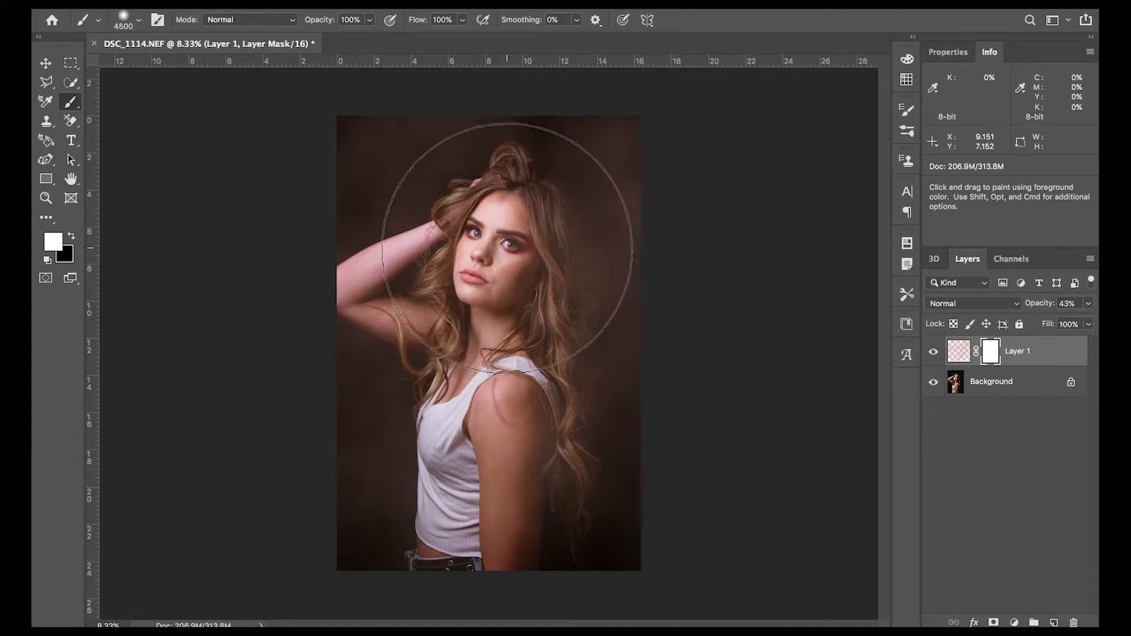
pyautogui.press('[')
pyautogui.press('[')
pyautogui.press('[')
pyautogui.press('[')
pyautogui.press('[')
pyautogui.press('[')
pyautogui.press('[')
pyautogui.press('[')
pyautogui.press('[')
pyautogui.press('[')
pyautogui.press('[')
pyautogui.press('[')
pyautogui.press('[')
pyautogui.press('[')
pyautogui.press('[')
pyautogui.press('[')
pyautogui.press('[')
pyautogui.press('[')
pyautogui.press('[')
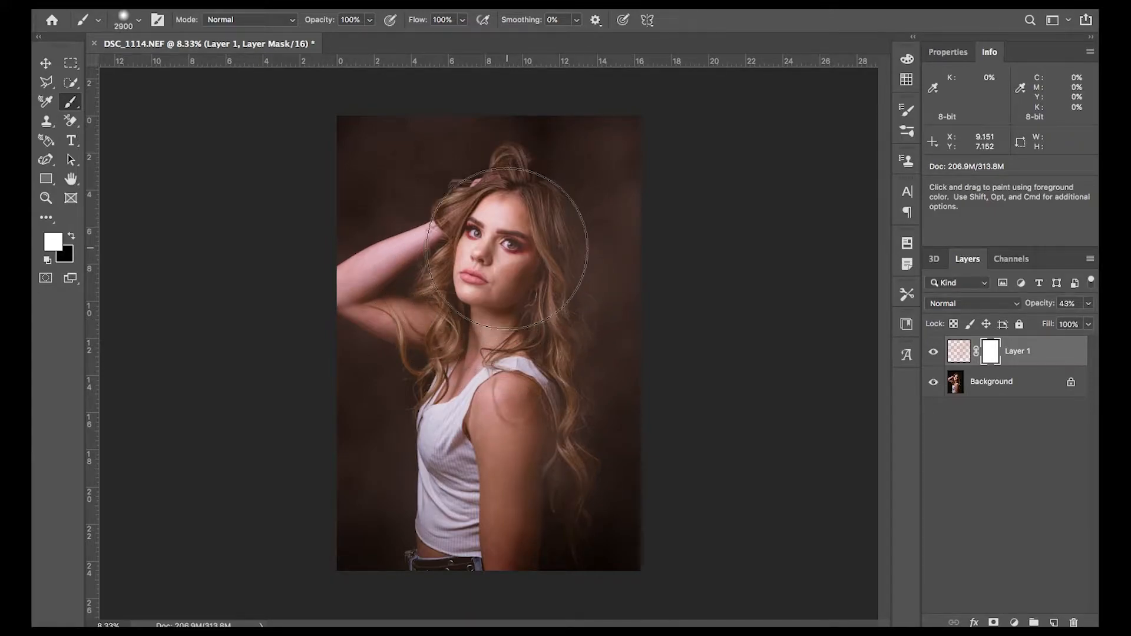
pyautogui.press('[')
pyautogui.press('[')
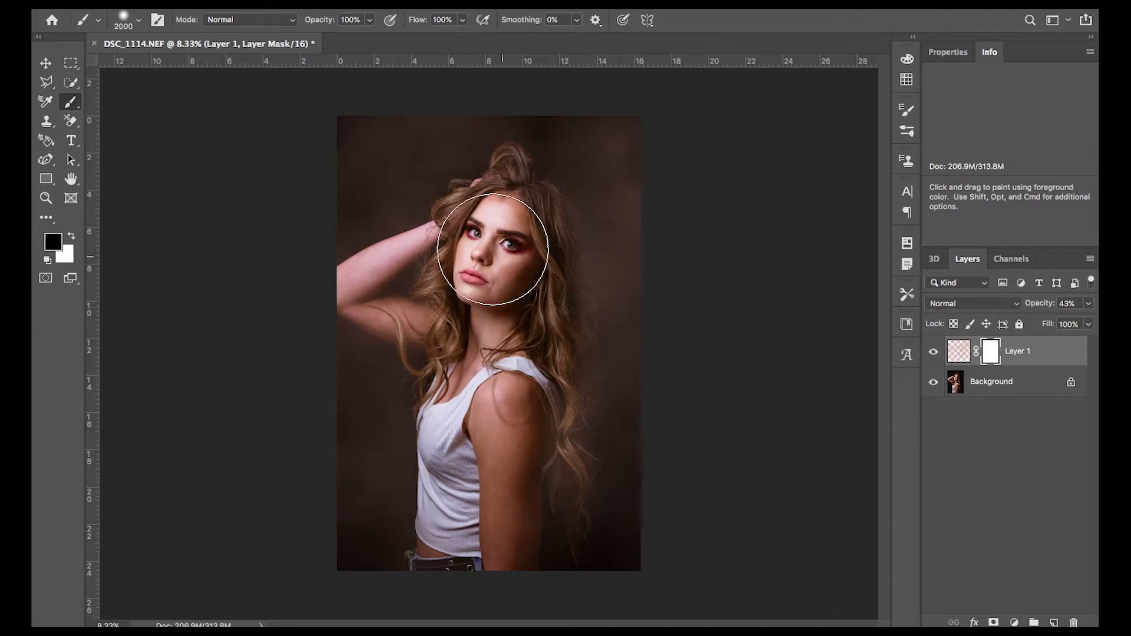
pyautogui.moveTo(494, 288); pyautogui.dragTo(500, 356)
# Step: Try to mask the fog off the raised arm with a 300 px black brush at full opacity
pyautogui.press('[')
pyautogui.press('[')
pyautogui.press('[')
pyautogui.press('[')
pyautogui.press('[')
pyautogui.press('[')
pyautogui.press('[')
pyautogui.press('[')
pyautogui.press('[')
pyautogui.press('[')
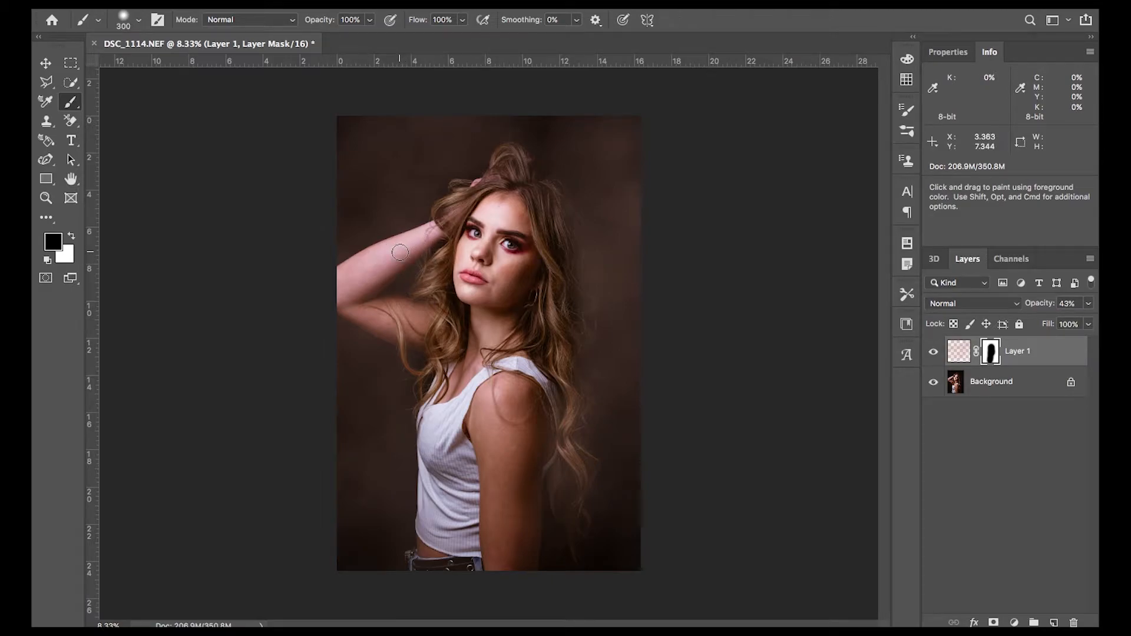
pyautogui.moveTo(400, 252); pyautogui.dragTo(349, 291)
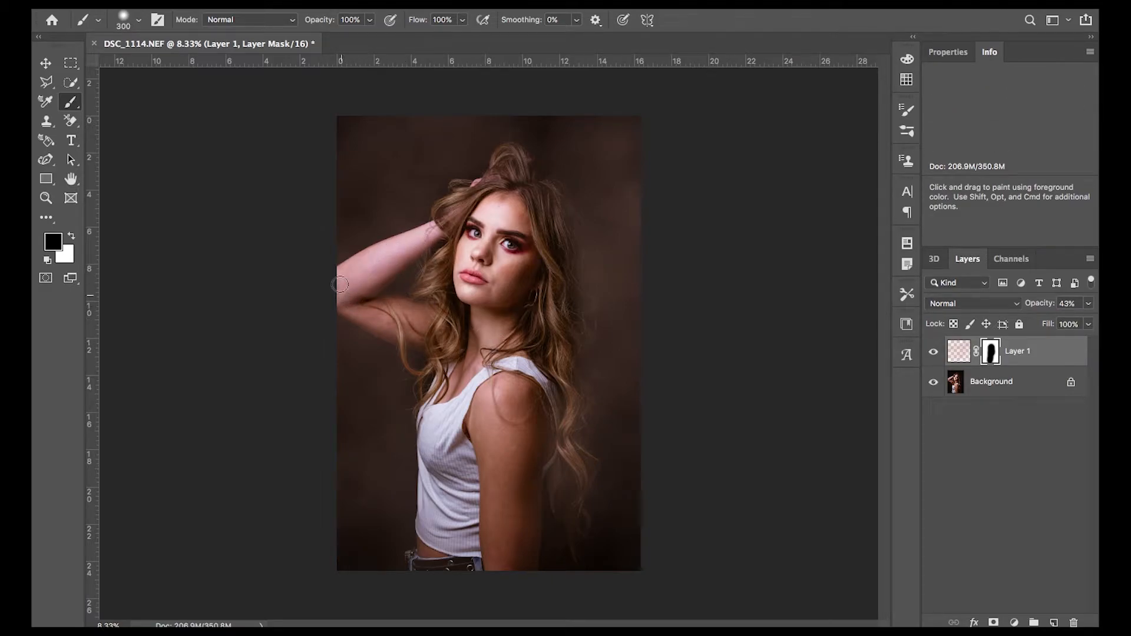
pyautogui.moveTo(333, 283)
pyautogui.mouseDown()
pyautogui.moveTo(448, 247)
pyautogui.moveTo(404, 253)
pyautogui.mouseUp()
pyautogui.moveTo(357, 305); pyautogui.dragTo(345, 315)
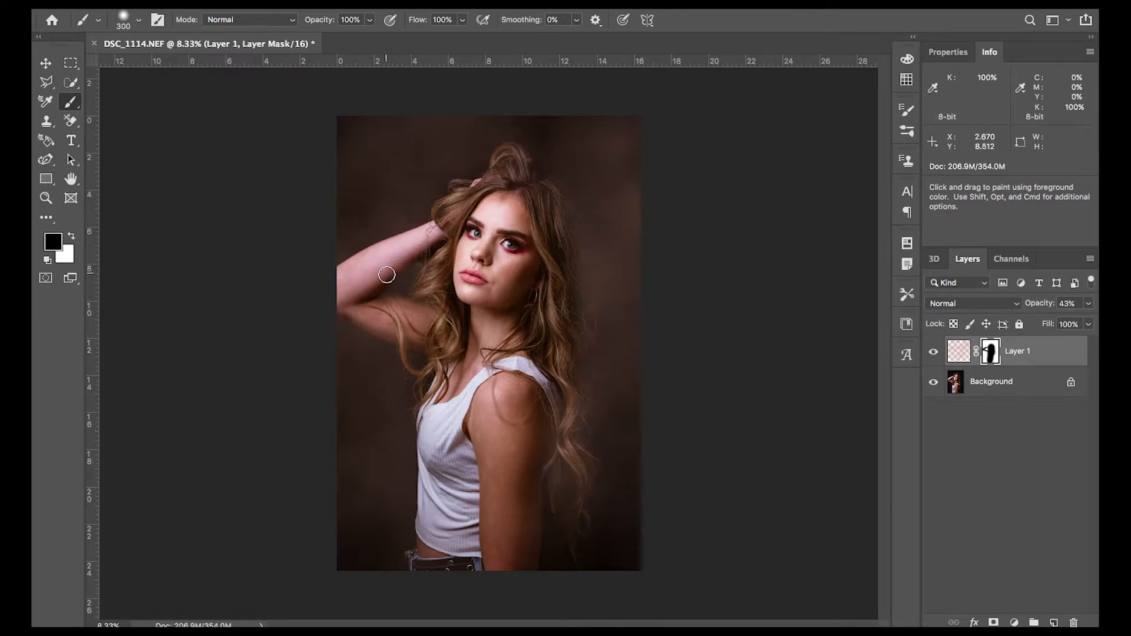
pyautogui.moveTo(404, 252); pyautogui.dragTo(417, 249)
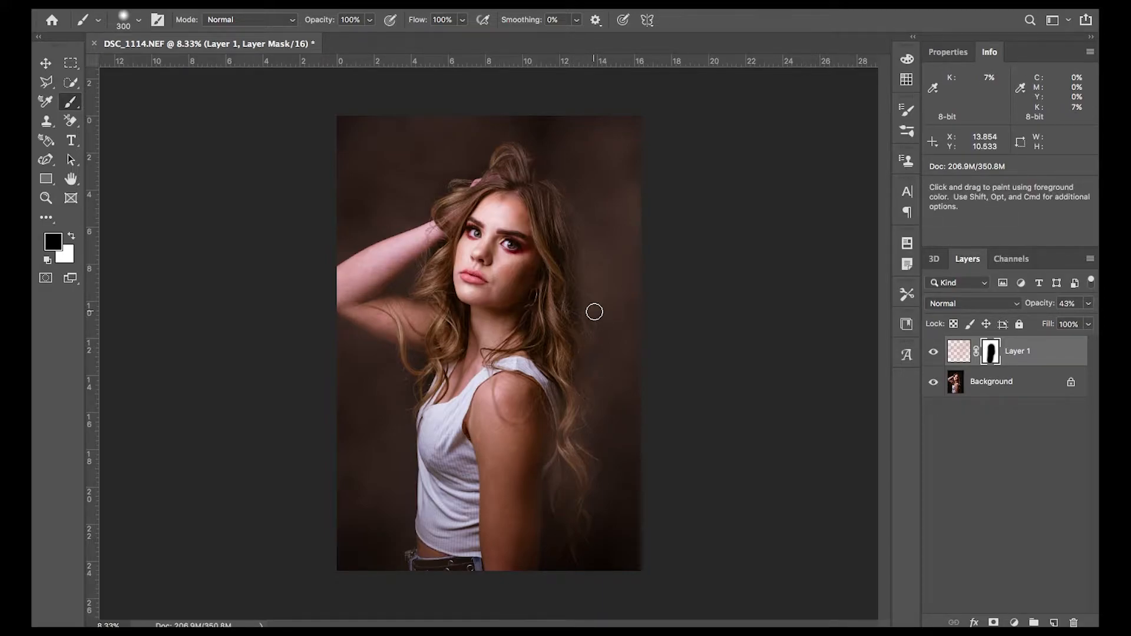
# Step: Compare the portrait with and without the fog layer, and mask fog from the raised arm and hair at 45% brush opacity
pyautogui.click(935, 352)
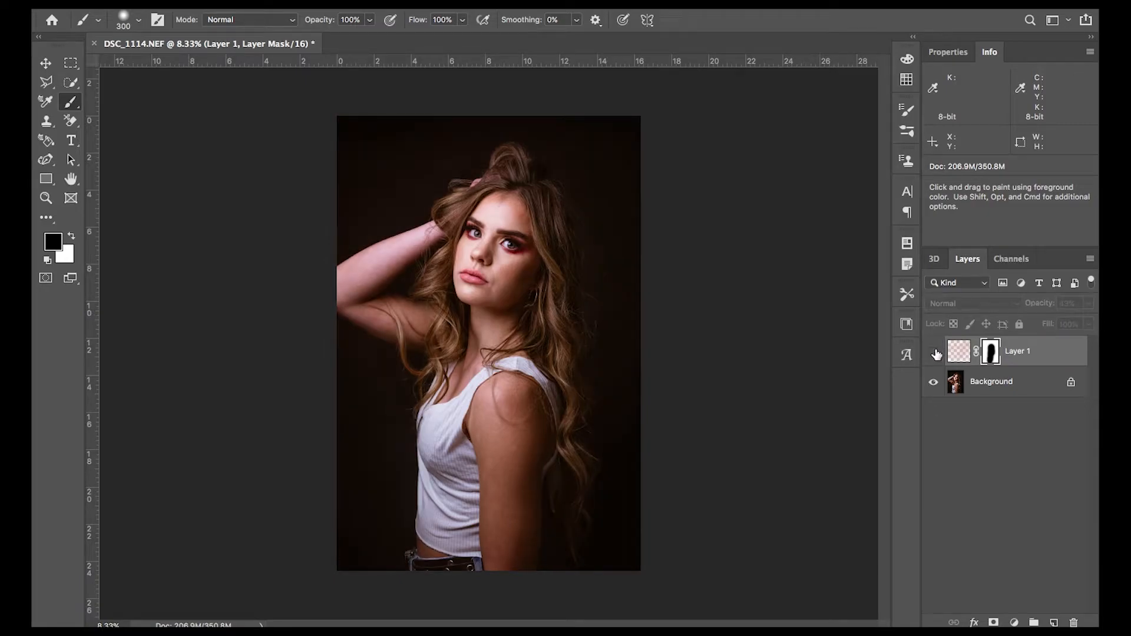
pyautogui.click(934, 353)
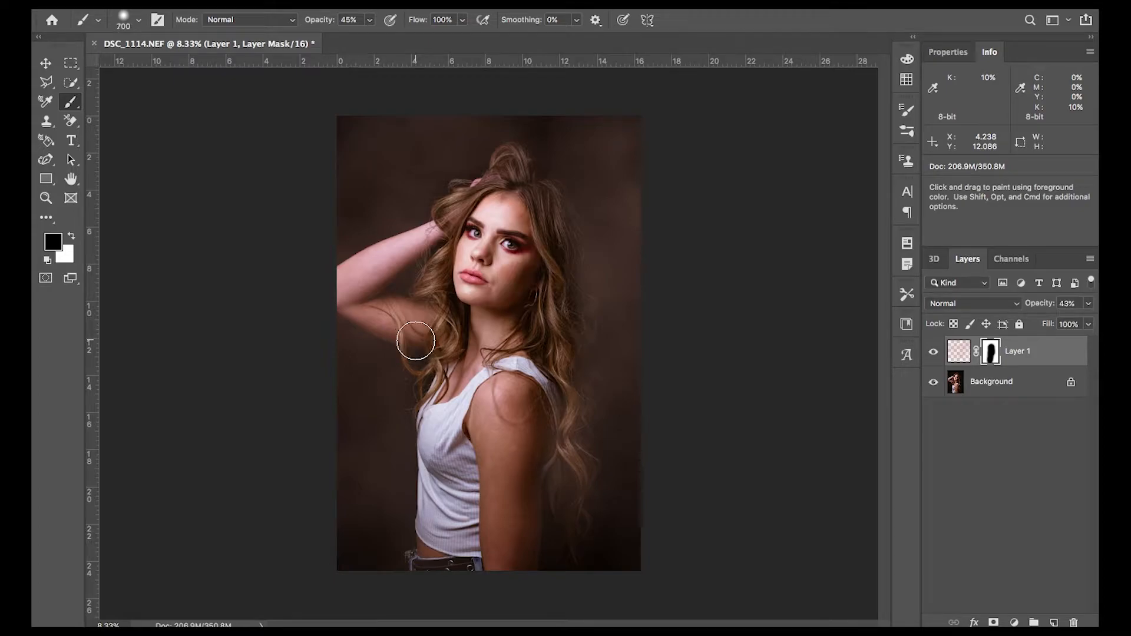
pyautogui.moveTo(431, 333); pyautogui.dragTo(378, 302)
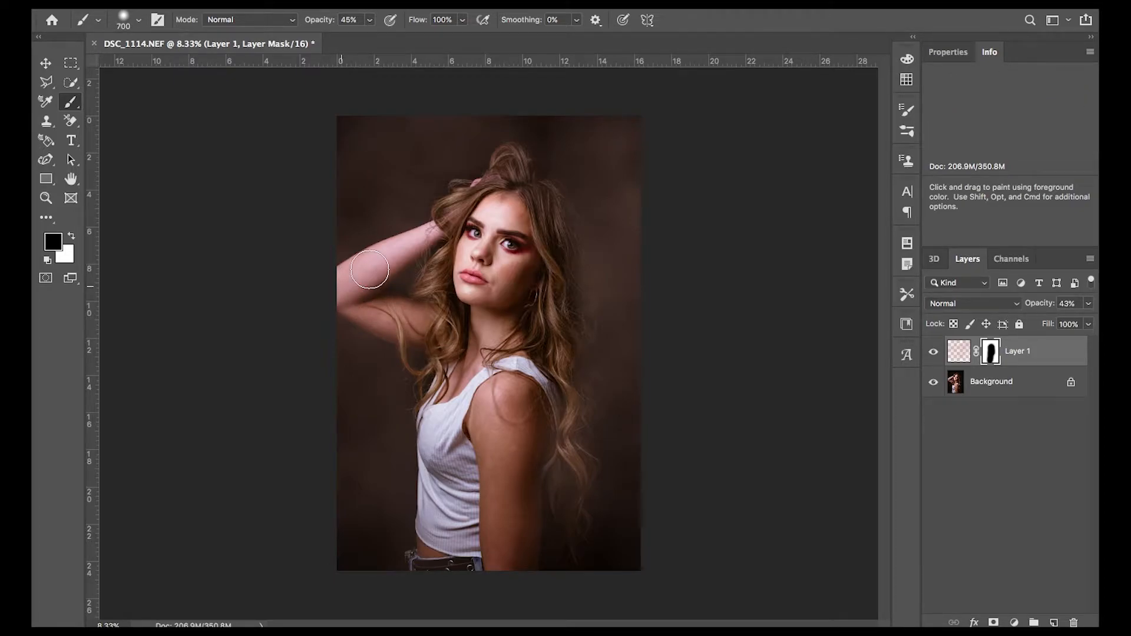
pyautogui.moveTo(422, 244)
pyautogui.mouseDown()
pyautogui.moveTo(453, 232)
pyautogui.moveTo(553, 237)
pyautogui.mouseUp()
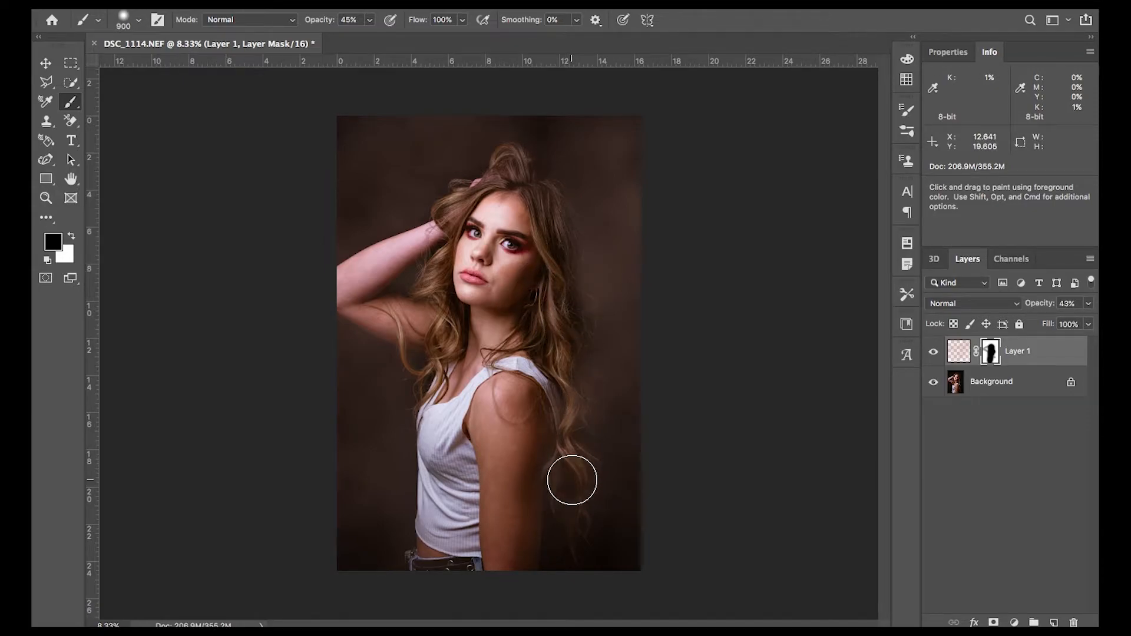
# Step: Mask the fog off the trailing hair beside the arm and along the hair's outer edge with the 900 px brush at 45% opacity
pyautogui.moveTo(577, 466)
pyautogui.mouseDown()
pyautogui.moveTo(571, 423)
pyautogui.moveTo(578, 508)
pyautogui.mouseUp()
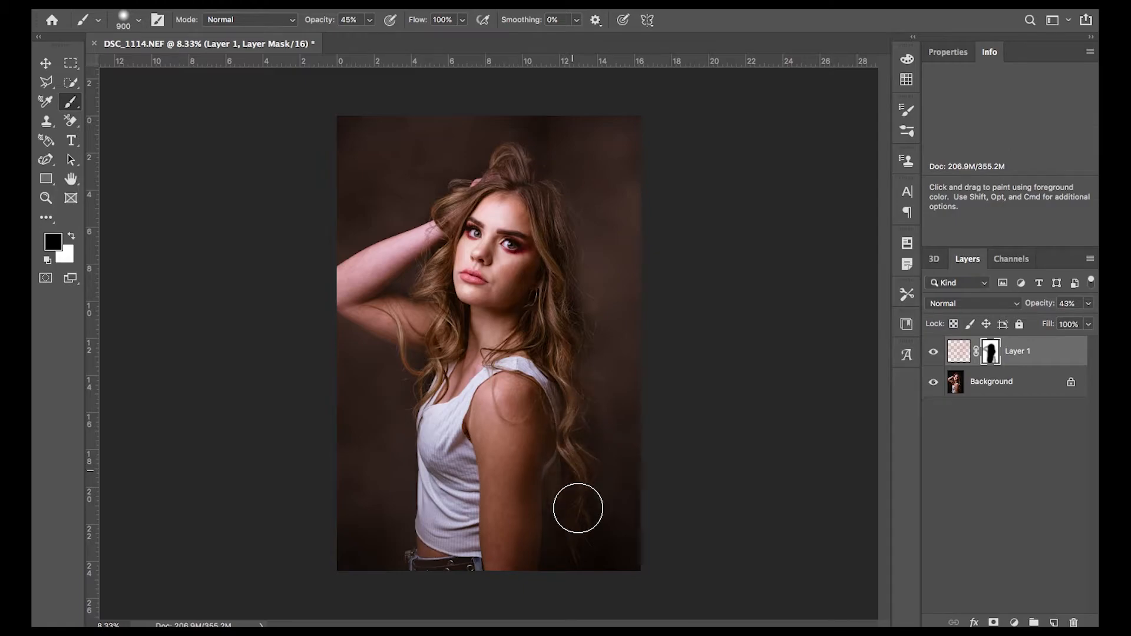
pyautogui.moveTo(563, 436); pyautogui.dragTo(571, 389)
pyautogui.moveTo(571, 323)
pyautogui.mouseDown()
pyautogui.moveTo(568, 222)
pyautogui.moveTo(523, 178)
pyautogui.mouseUp()
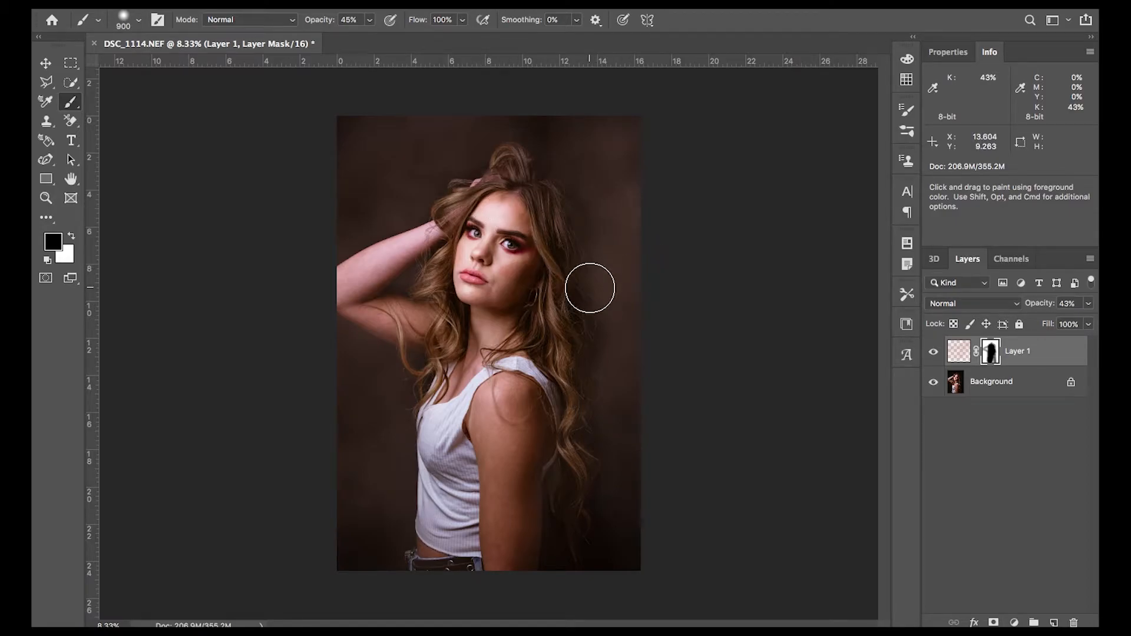
# Step: Inspect the flyaway hairs, hide the fog layer, and add a new empty layer directly above the Background
pyautogui.scroll(5, 590, 288)
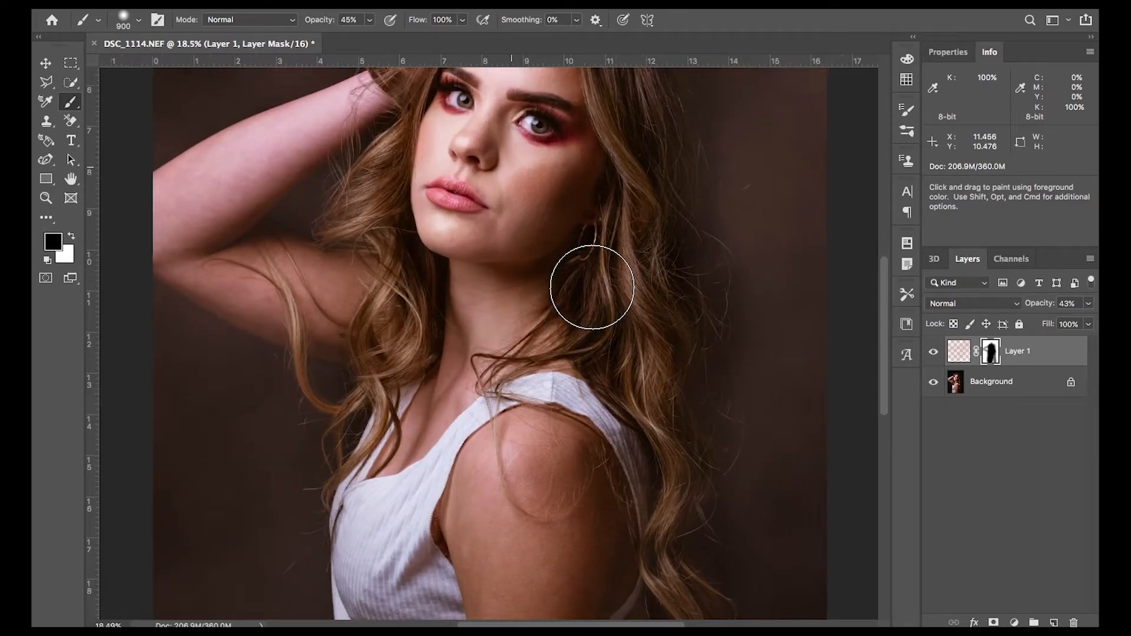
pyautogui.scroll(5, 592, 287)
pyautogui.hscroll(5, 592, 286)
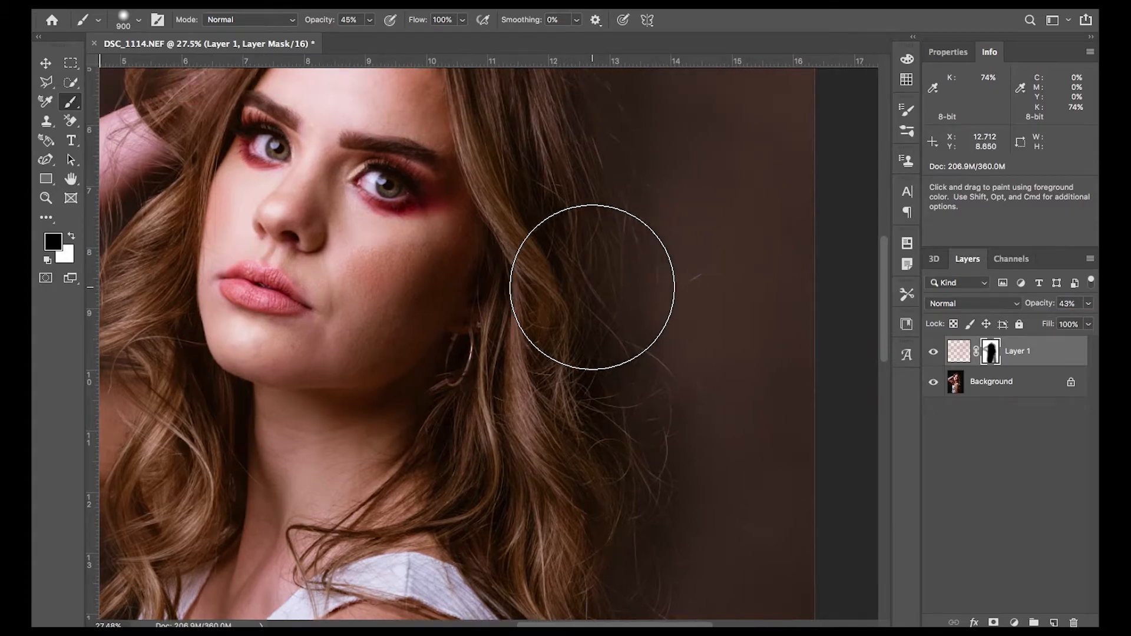
pyautogui.scroll(3, 592, 341)
pyautogui.hscroll(3, 591, 341)
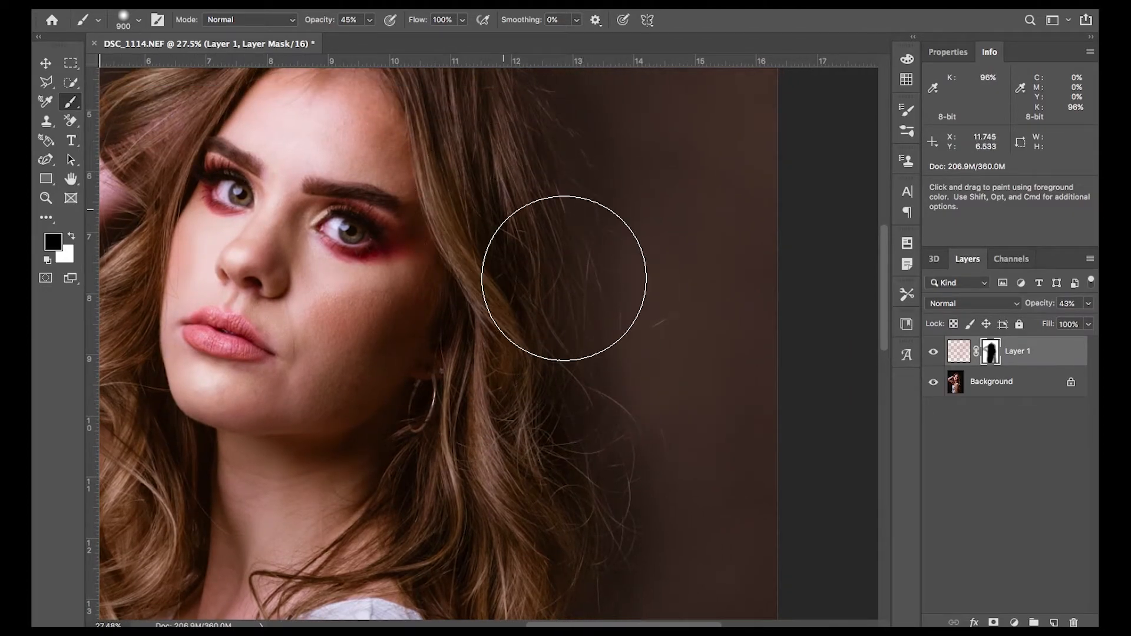
pyautogui.scroll(-4, 608, 382)
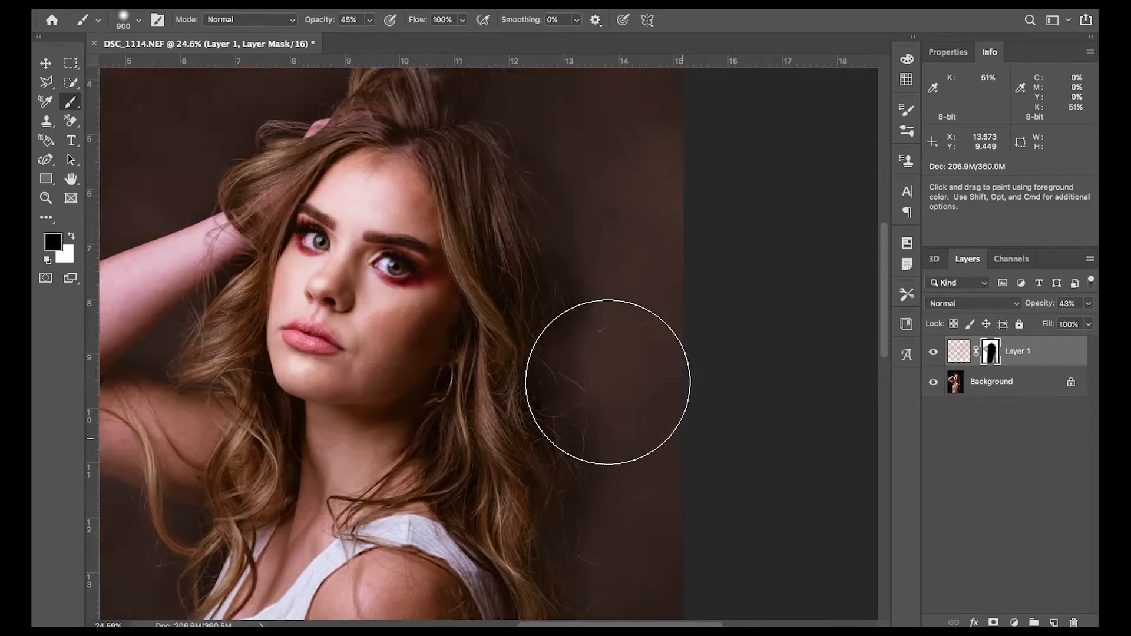
pyautogui.scroll(-2, 607, 382)
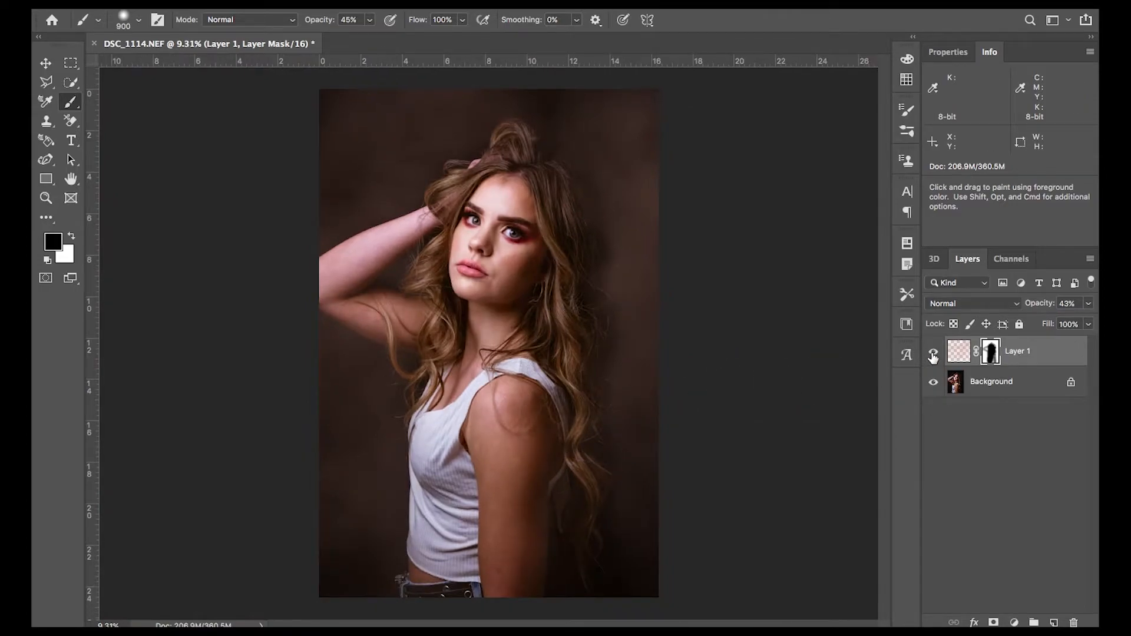
pyautogui.click(933, 353)
pyautogui.click(1012, 386)
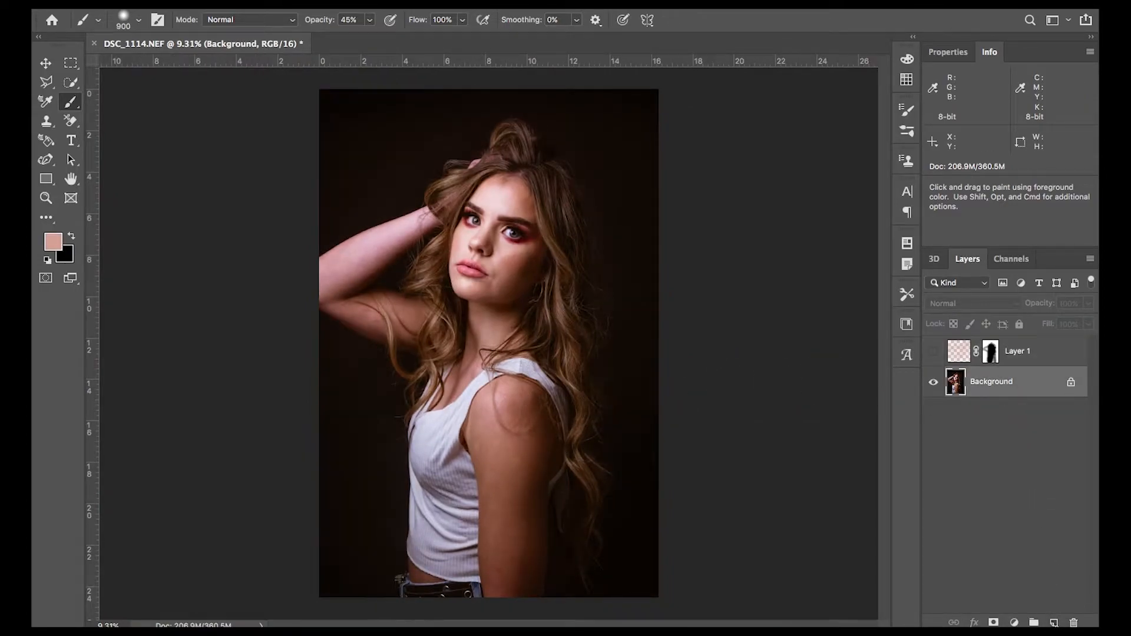
pyautogui.click(1053, 623)
# Step: Clone dark backdrop over the flyaway hairs beside the face with a 500 px Clone Stamp in Darken mode, sampling all layers
pyautogui.press('z')
pyautogui.moveTo(571, 267); pyautogui.dragTo(571, 267)
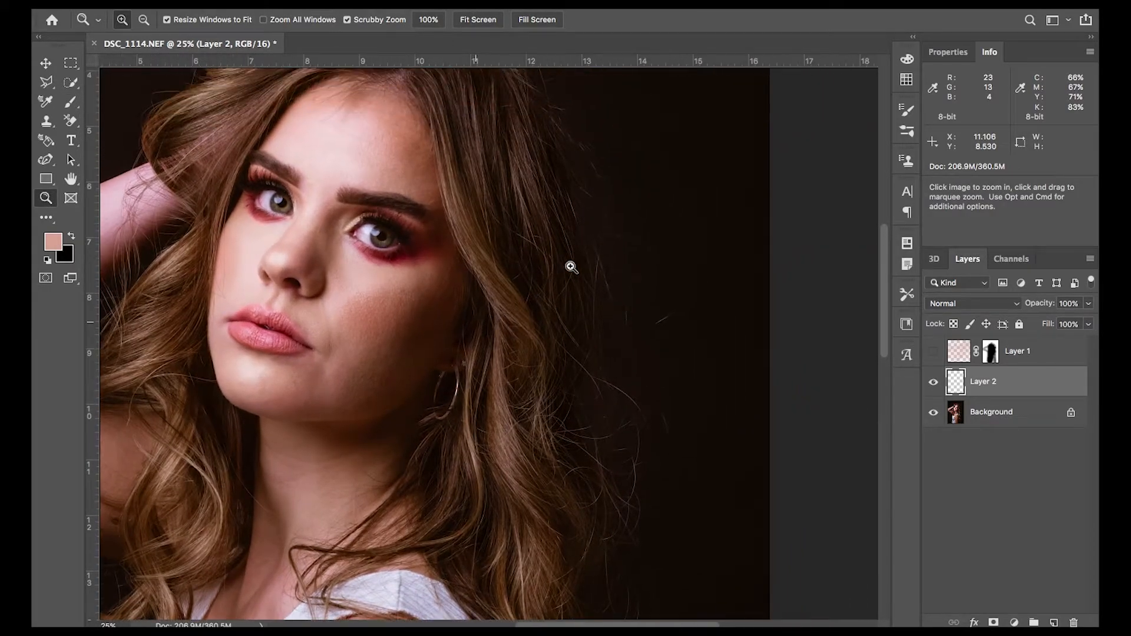
pyautogui.press('s')
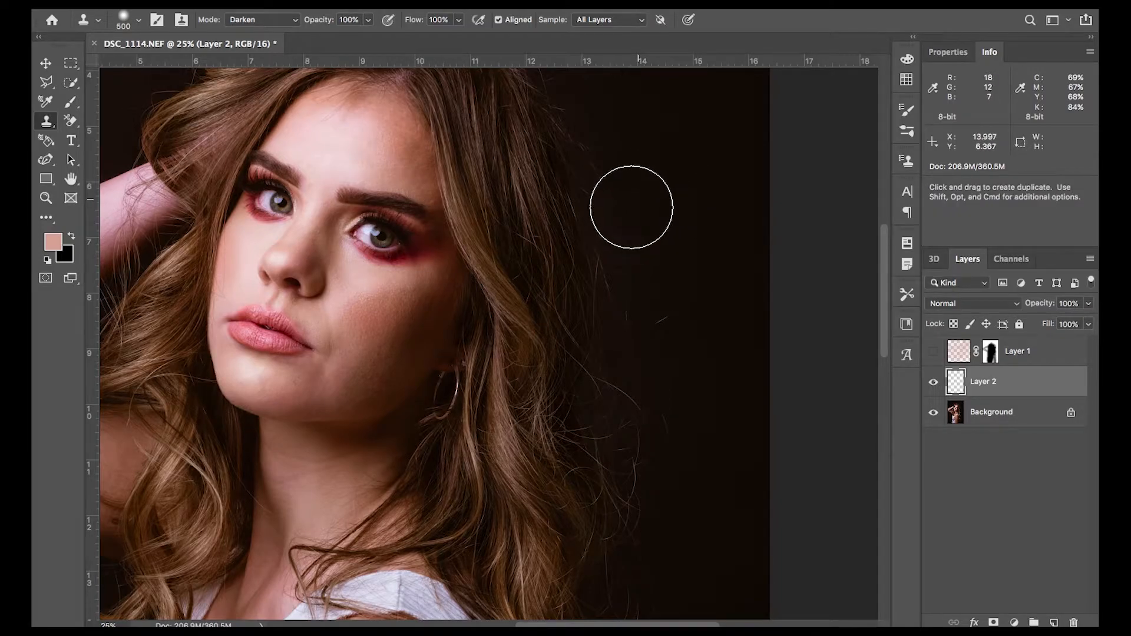
pyautogui.click(267, 17)
pyautogui.click(267, 16)
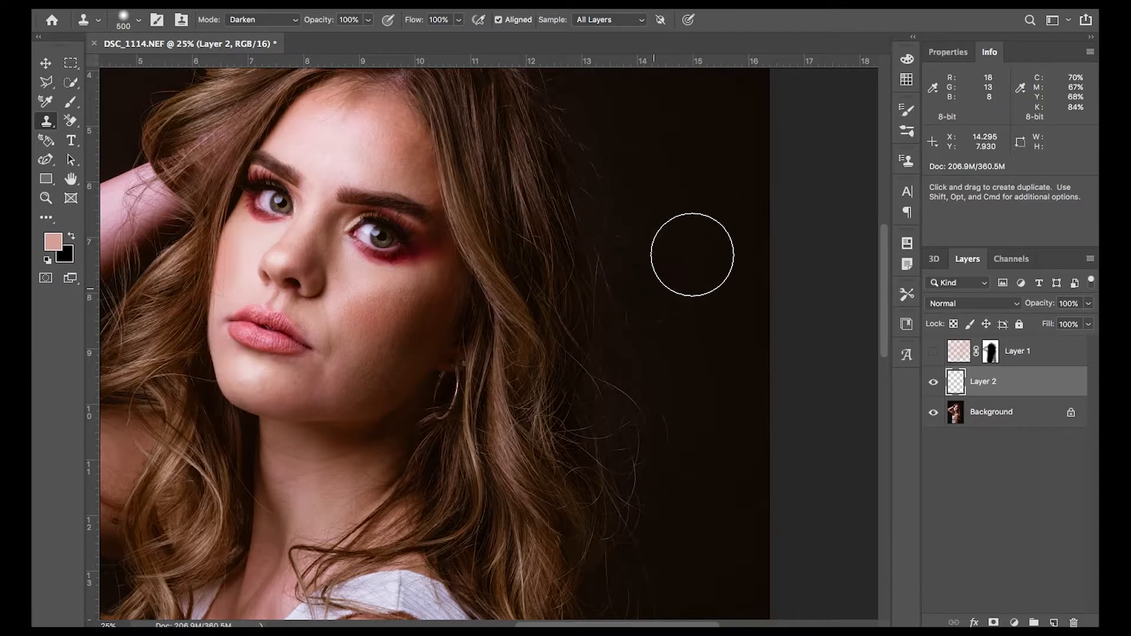
pyautogui.keyDown('alt'); pyautogui.click(698, 214); pyautogui.keyUp('alt')
pyautogui.moveTo(630, 232)
pyautogui.mouseDown()
pyautogui.moveTo(606, 164)
pyautogui.moveTo(634, 295)
pyautogui.moveTo(667, 357)
pyautogui.moveTo(656, 301)
pyautogui.moveTo(671, 482)
pyautogui.moveTo(646, 354)
pyautogui.moveTo(651, 561)
pyautogui.mouseUp()
# Step: Clone dark backdrop over the stray hairs beside the shoulder and the lower hair ends, sampling nearby areas at 500 px
pyautogui.scroll(-10, 650, 561)
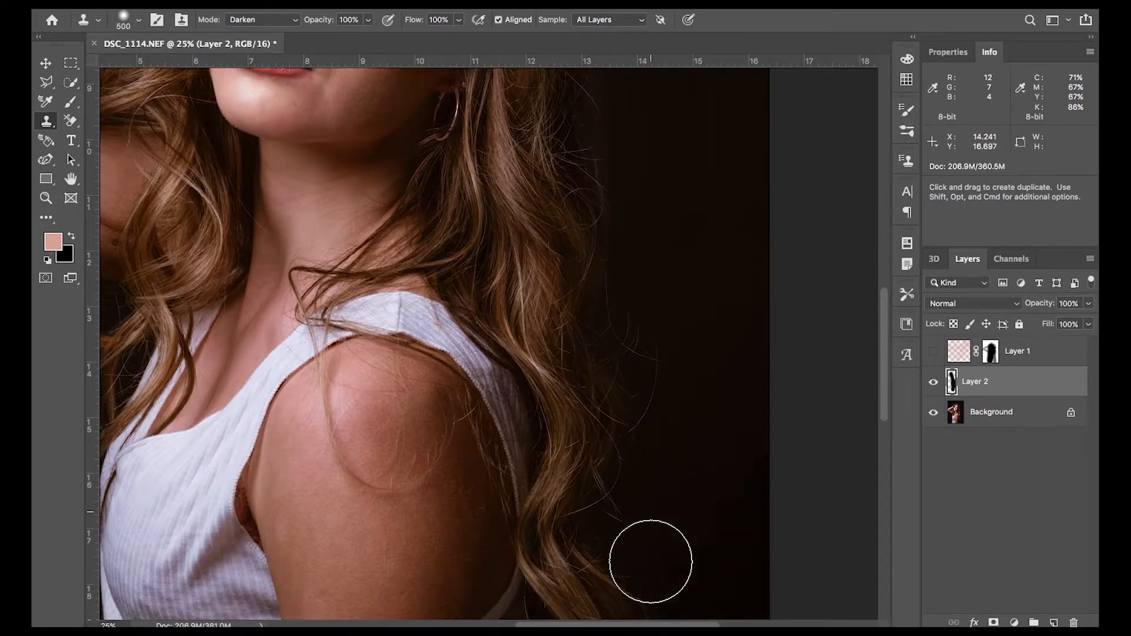
pyautogui.keyDown('alt'); pyautogui.click(670, 284); pyautogui.keyUp('alt')
pyautogui.moveTo(656, 305)
pyautogui.mouseDown()
pyautogui.moveTo(650, 290)
pyautogui.moveTo(672, 397)
pyautogui.moveTo(677, 338)
pyautogui.moveTo(624, 368)
pyautogui.moveTo(677, 379)
pyautogui.mouseUp()
pyautogui.scroll(-5, 677, 337)
pyautogui.scroll(-6, 695, 397)
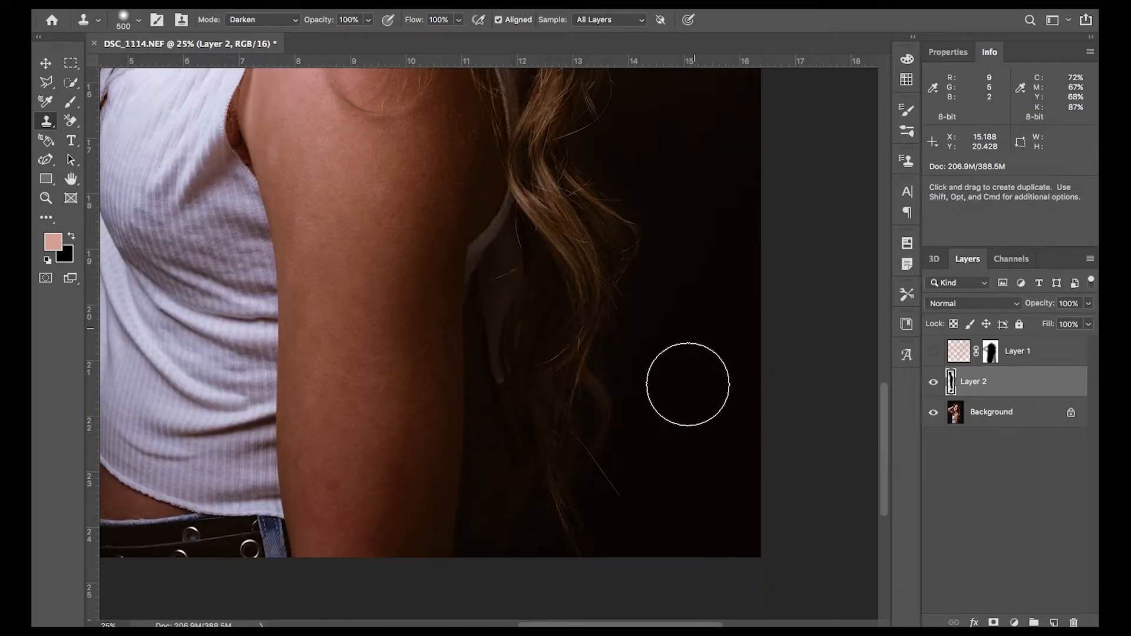
pyautogui.keyDown('alt'); pyautogui.click(676, 471); pyautogui.keyUp('alt')
pyautogui.moveTo(634, 487); pyautogui.dragTo(618, 489)
# Step: Clone dark backdrop over the remaining flyaways along the outer edge of the hair, from beside the neck up to the crown
pyautogui.scroll(20, 672, 314)
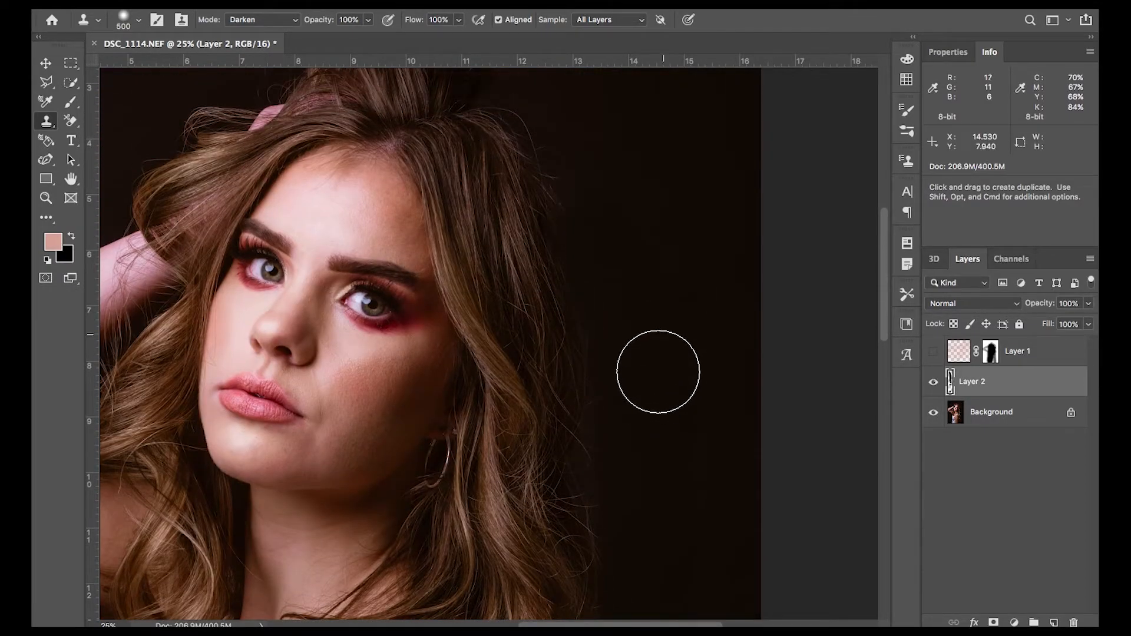
pyautogui.keyDown('alt'); pyautogui.click(662, 424); pyautogui.keyUp('alt')
pyautogui.moveTo(595, 456)
pyautogui.mouseDown()
pyautogui.moveTo(598, 467)
pyautogui.moveTo(613, 454)
pyautogui.moveTo(617, 536)
pyautogui.moveTo(672, 495)
pyautogui.mouseUp()
pyautogui.moveTo(616, 459)
pyautogui.mouseDown()
pyautogui.moveTo(588, 222)
pyautogui.moveTo(598, 192)
pyautogui.mouseUp()
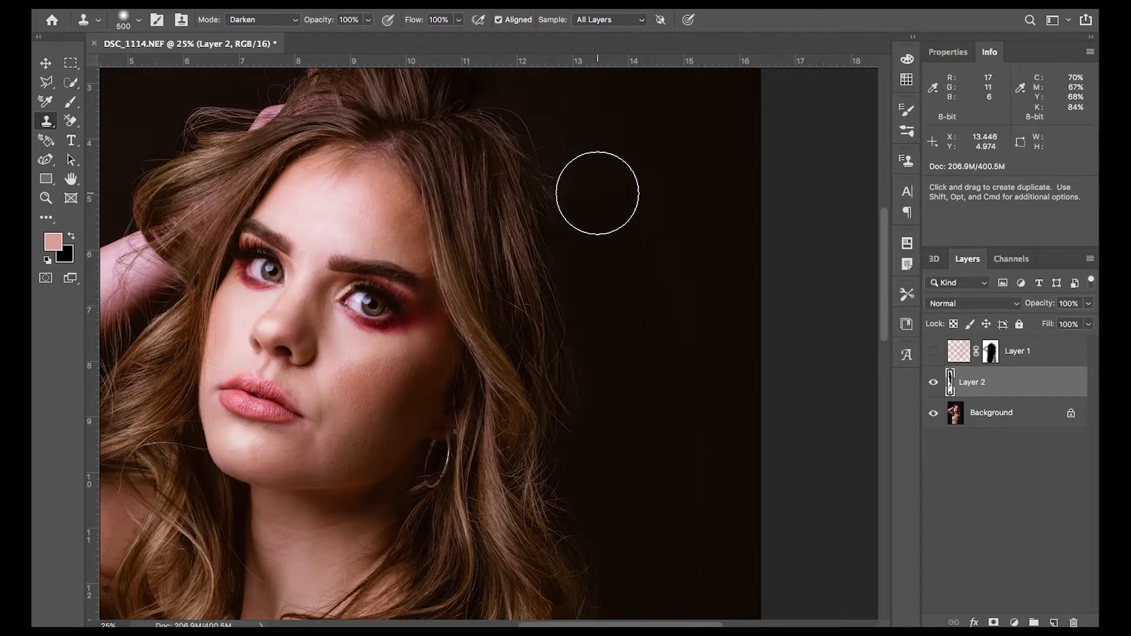
pyautogui.scroll(3, 598, 193)
pyautogui.scroll(-3, 642, 292)
pyautogui.moveTo(692, 348)
pyautogui.mouseDown()
pyautogui.moveTo(623, 446)
pyautogui.moveTo(625, 506)
pyautogui.mouseUp()
pyautogui.scroll(5, 624, 288)
pyautogui.moveTo(572, 285); pyautogui.dragTo(530, 241)
# Step: Reduce the Clone Stamp to 150 px and remove the stray hairs in the backdrop beside the topknot
pyautogui.scroll(3, 548, 224)
pyautogui.hscroll(-3, 548, 224)
pyautogui.press('[')
pyautogui.press('[')
pyautogui.press('[')
pyautogui.press('[')
pyautogui.press('[')
pyautogui.press('[')
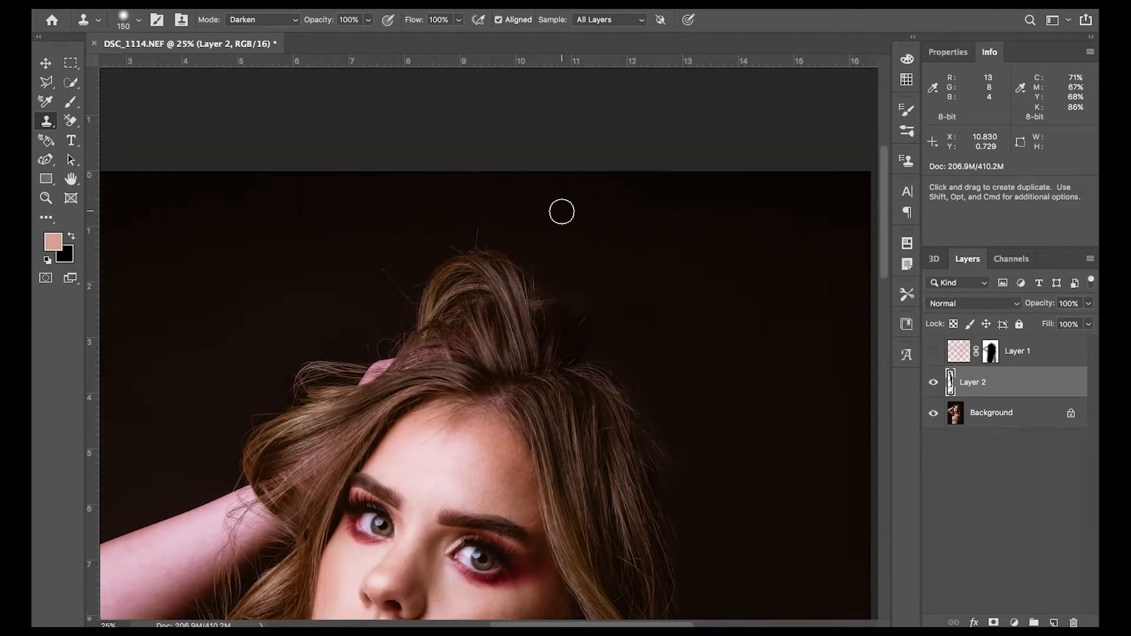
pyautogui.moveTo(389, 245); pyautogui.dragTo(382, 269)
# Step: Enlarge the Clone Stamp to 300 px and clone backdrop over the stray hairs below the raised arm and beside the hanging curls
pyautogui.scroll(-20, 353, 270)
pyautogui.hscroll(-7, 353, 271)
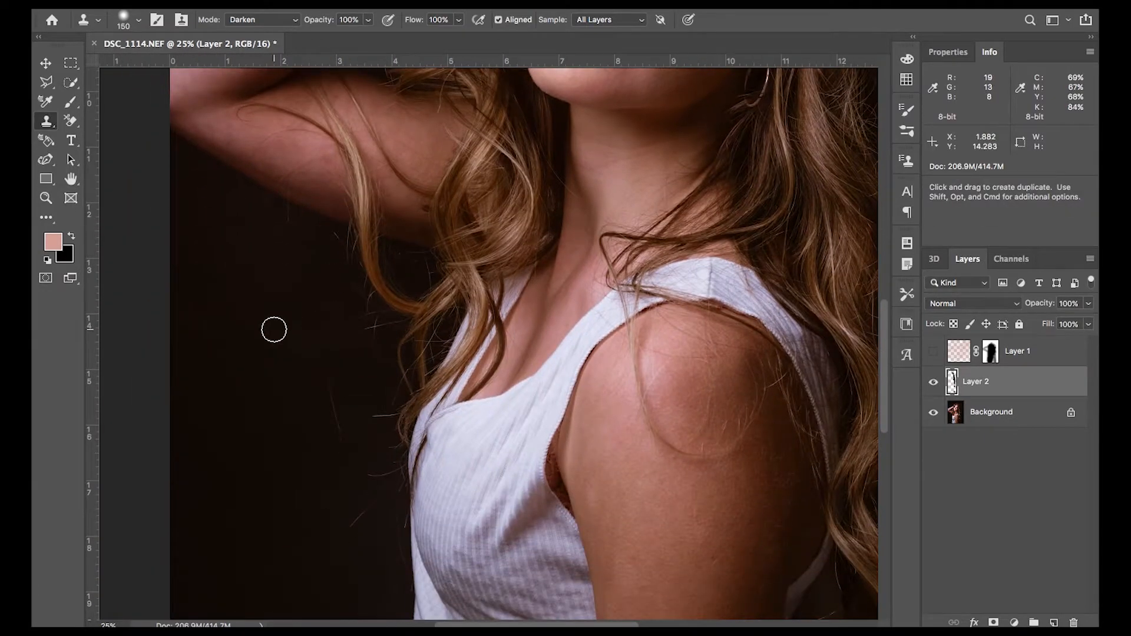
pyautogui.press(']')
pyautogui.press(']')
pyautogui.press(']')
pyautogui.press(']')
pyautogui.keyDown('alt'); pyautogui.click(250, 266); pyautogui.keyUp('alt')
pyautogui.moveTo(252, 226); pyautogui.dragTo(285, 260)
pyautogui.keyDown('alt'); pyautogui.click(270, 414); pyautogui.keyUp('alt')
pyautogui.moveTo(320, 463); pyautogui.dragTo(322, 357)
pyautogui.moveTo(326, 297); pyautogui.dragTo(344, 296)
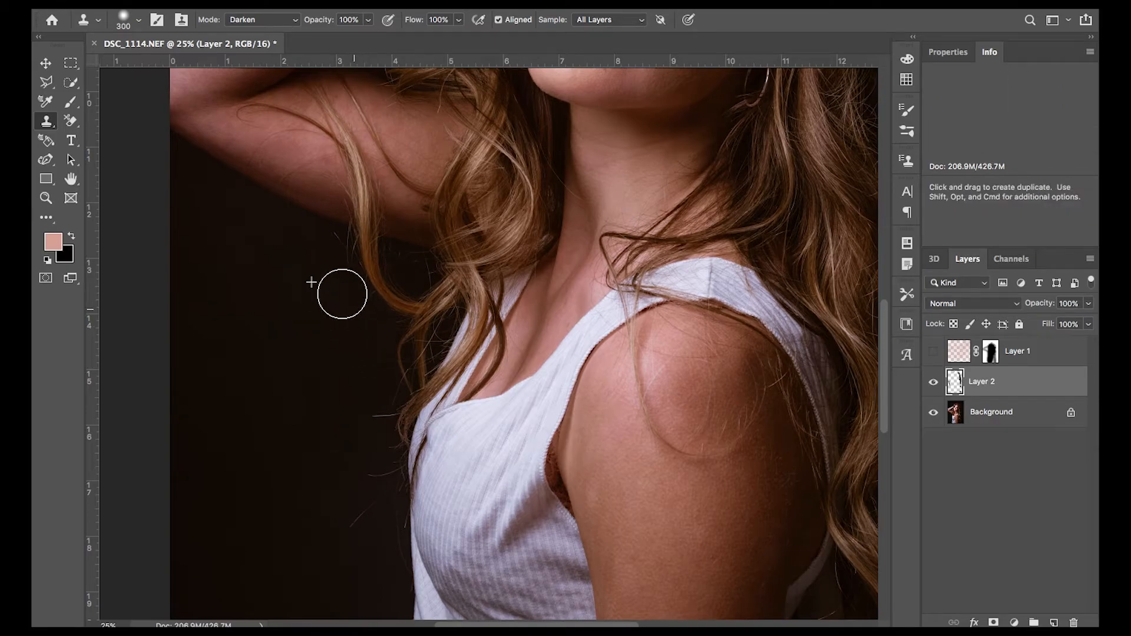
# Step: Undo the long clone stroke beside the top, and cover the stray hairs there with shorter strokes from freshly sampled backdrop
pyautogui.moveTo(332, 256)
pyautogui.mouseDown()
pyautogui.moveTo(382, 342)
pyautogui.moveTo(369, 456)
pyautogui.moveTo(381, 449)
pyautogui.moveTo(399, 542)
pyautogui.mouseUp()
pyautogui.press('super+z')
pyautogui.keyDown('alt'); pyautogui.click(332, 391); pyautogui.keyUp('alt')
pyautogui.moveTo(373, 422); pyautogui.dragTo(379, 454)
pyautogui.keyDown('alt'); pyautogui.click(334, 492); pyautogui.keyUp('alt')
pyautogui.moveTo(349, 525)
pyautogui.mouseDown()
pyautogui.moveTo(349, 509)
pyautogui.moveTo(361, 530)
pyautogui.mouseUp()
# Step: Reduce the Clone Stamp to 125 px and clean the fine stray hairs in the backdrop along the front edge of the white top
pyautogui.scroll(5, 361, 530)
pyautogui.scroll(-5, 361, 530)
pyautogui.hscroll(-3, 361, 530)
pyautogui.press('[')
pyautogui.press('[')
pyautogui.press('[')
pyautogui.press('[')
pyautogui.press('[')
pyautogui.moveTo(513, 396); pyautogui.dragTo(510, 331)
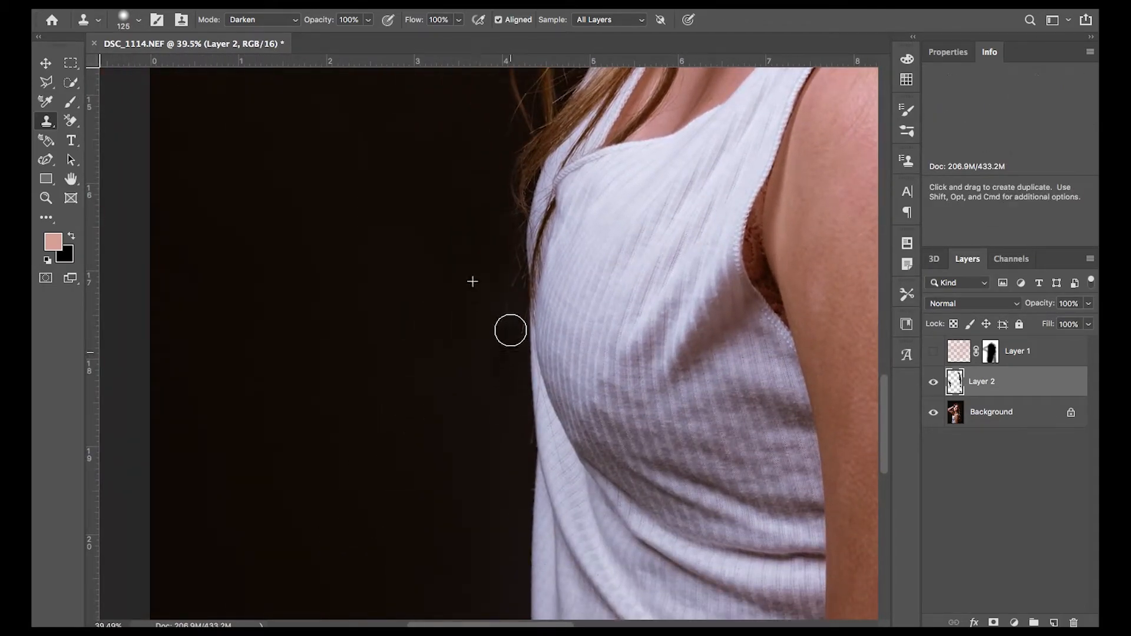
pyautogui.moveTo(518, 430)
pyautogui.mouseDown()
pyautogui.moveTo(440, 397)
pyautogui.moveTo(476, 359)
pyautogui.mouseUp()
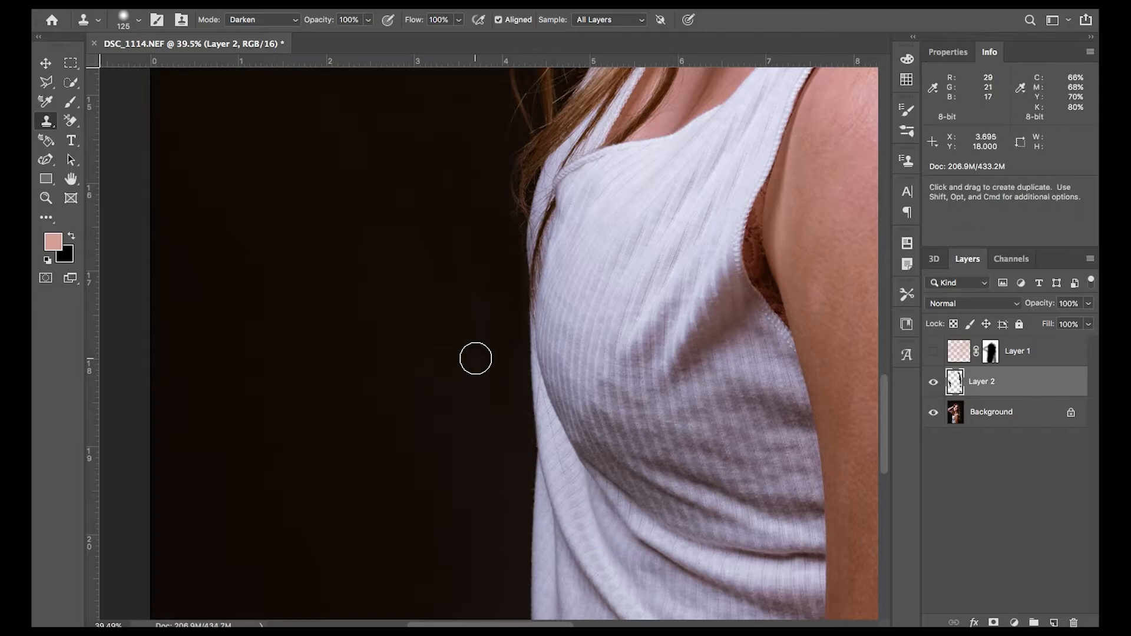
# Step: Show the fog layer again with its mask active and white as the brush color, and slightly lower the layer's opacity
pyautogui.scroll(-5, 511, 495)
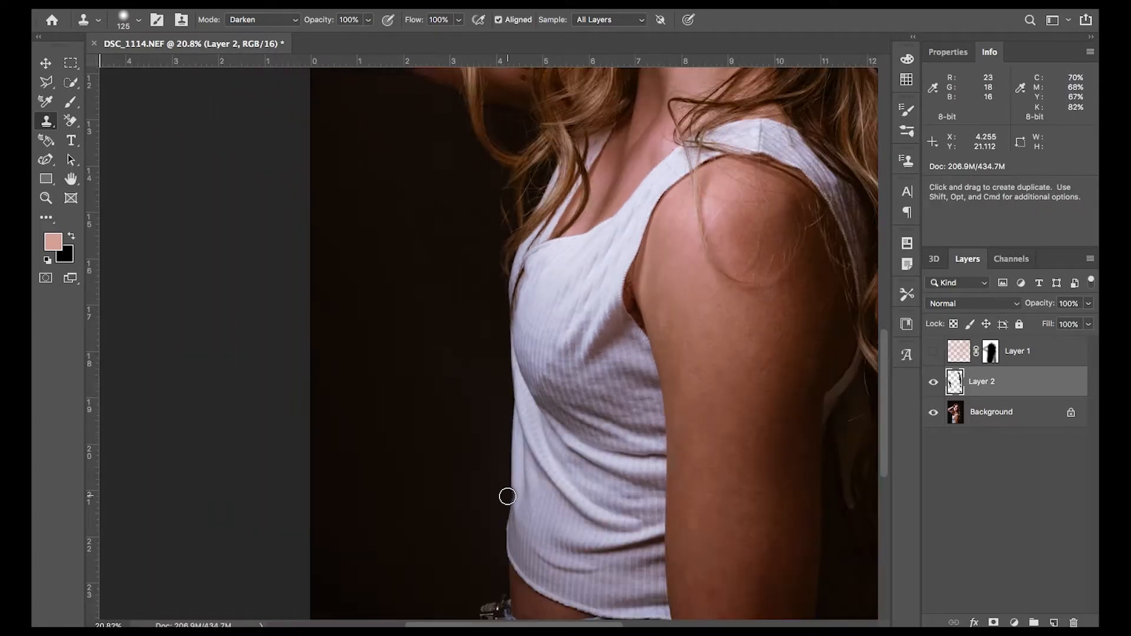
pyautogui.scroll(-2, 507, 496)
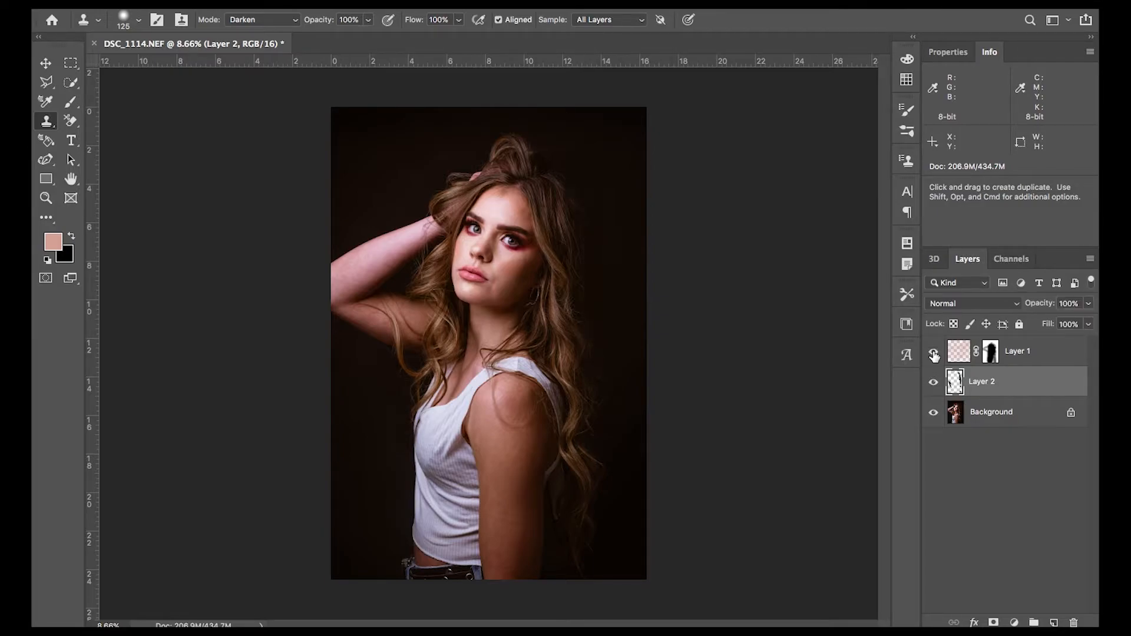
pyautogui.click(933, 354)
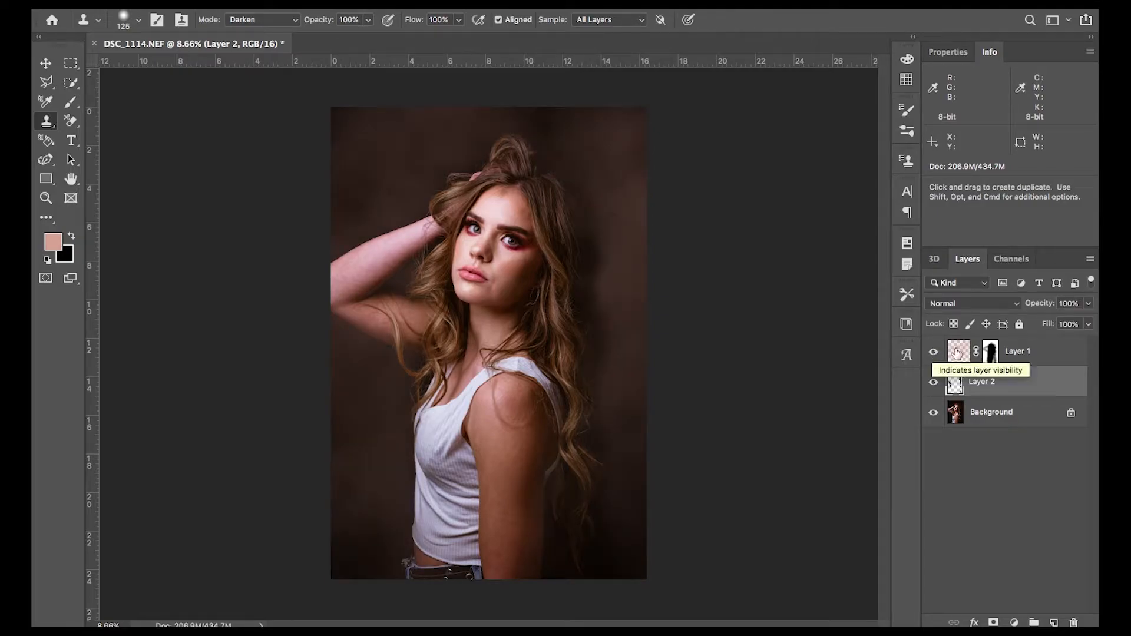
pyautogui.click(990, 352)
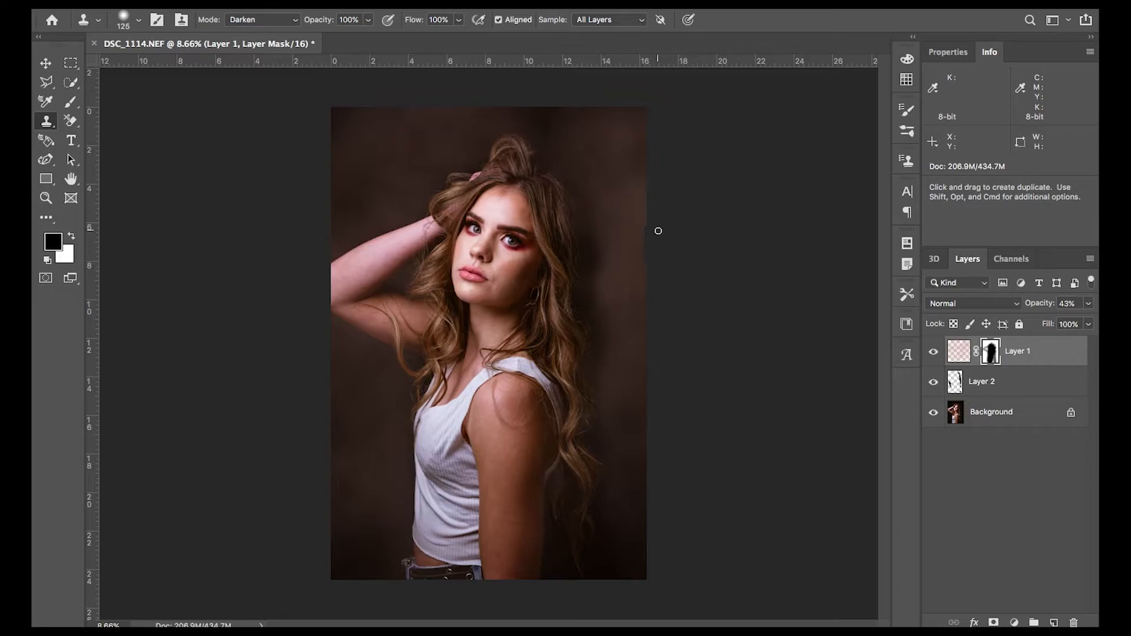
pyautogui.press('b')
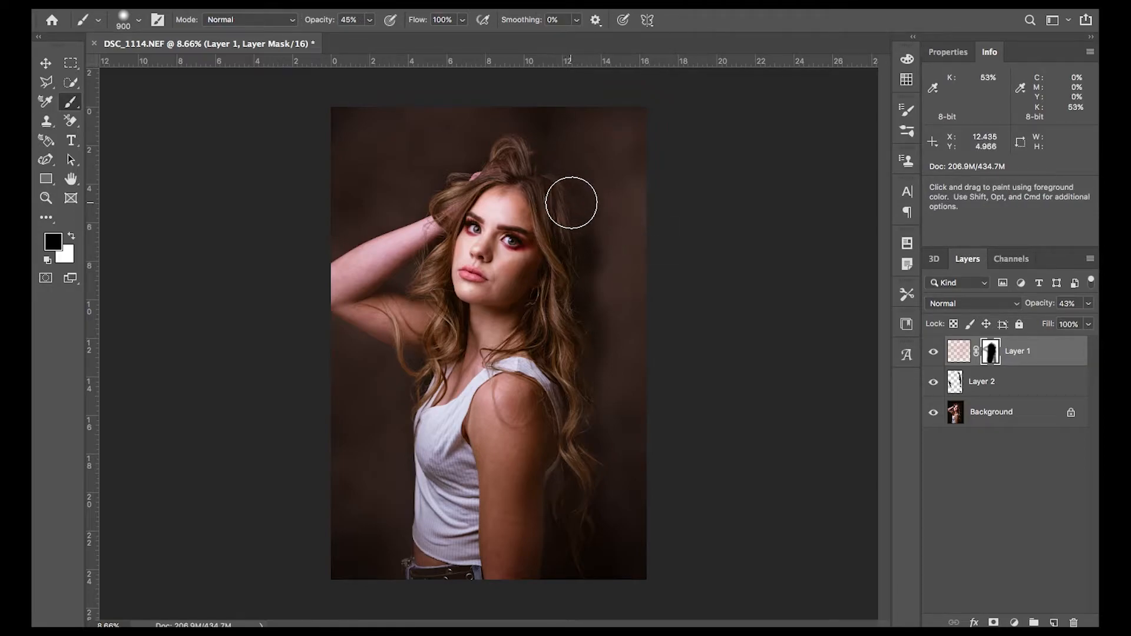
pyautogui.press('x')
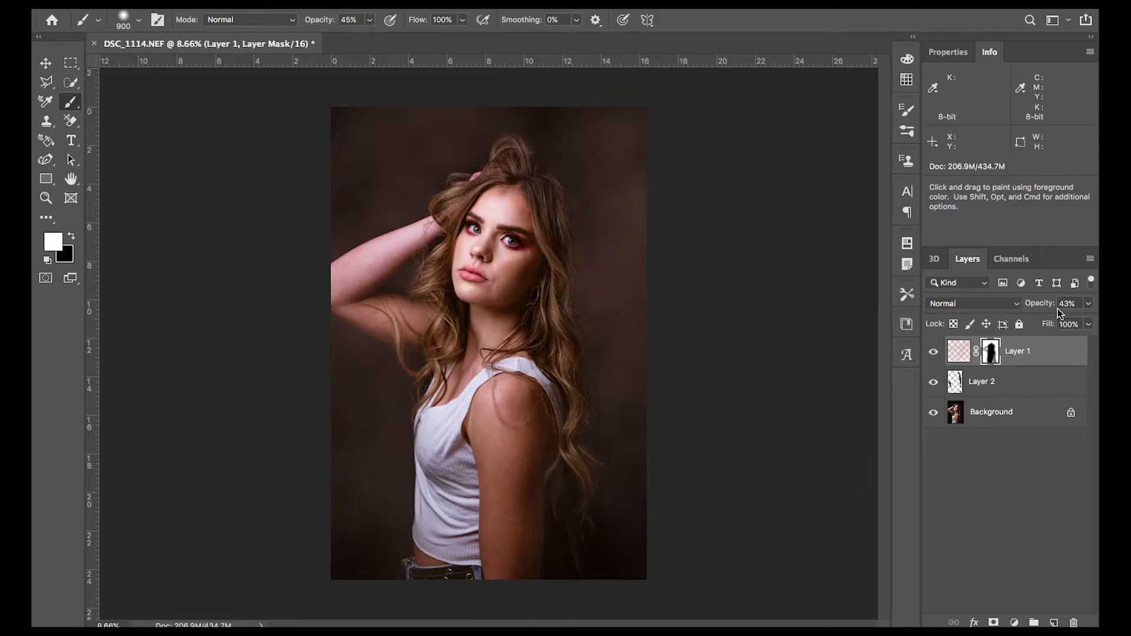
pyautogui.moveTo(1037, 303); pyautogui.dragTo(1022, 303)
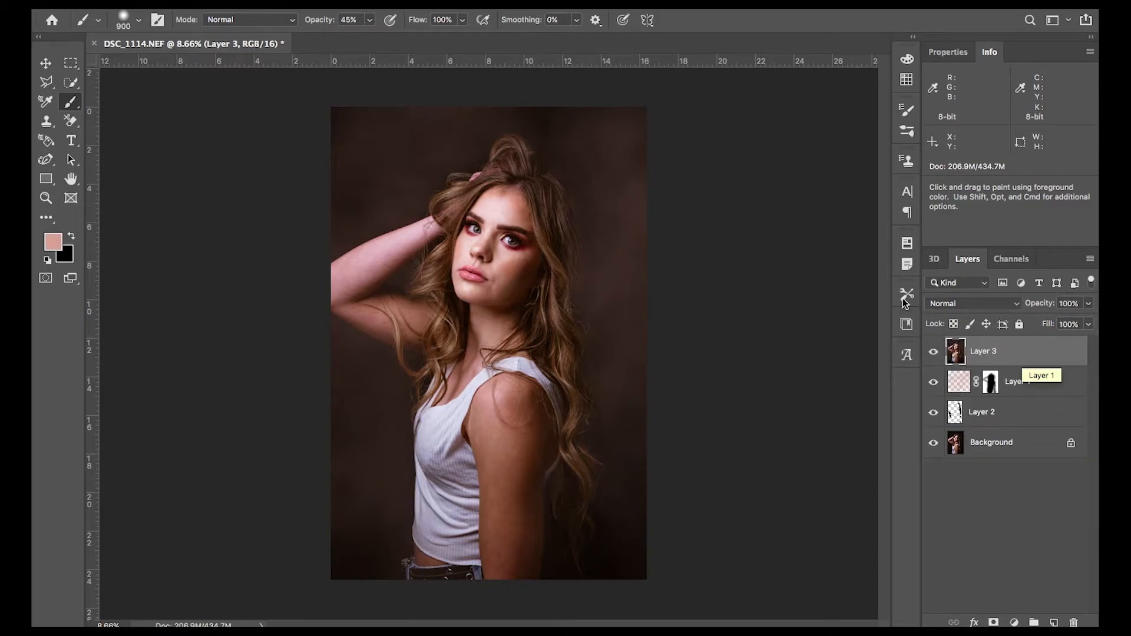
# Step: Zoom in on the face on the merged top layer and switch to the Dodge tool
pyautogui.press('z')
pyautogui.click(513, 253)
pyautogui.moveTo(513, 253); pyautogui.dragTo(513, 253)
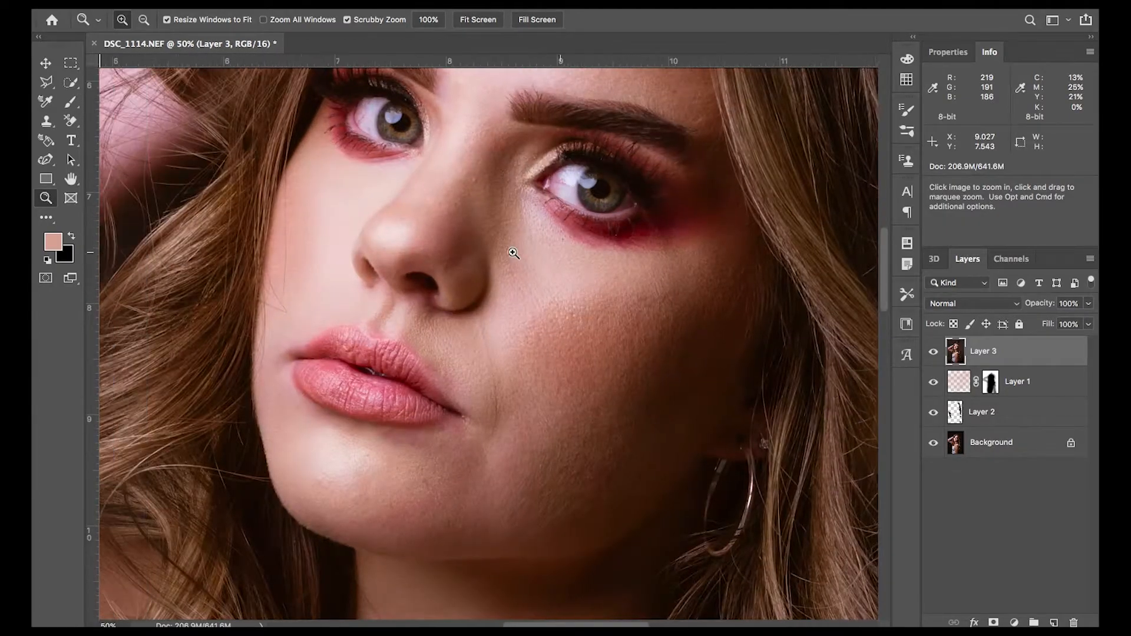
pyautogui.scroll(3, 513, 253)
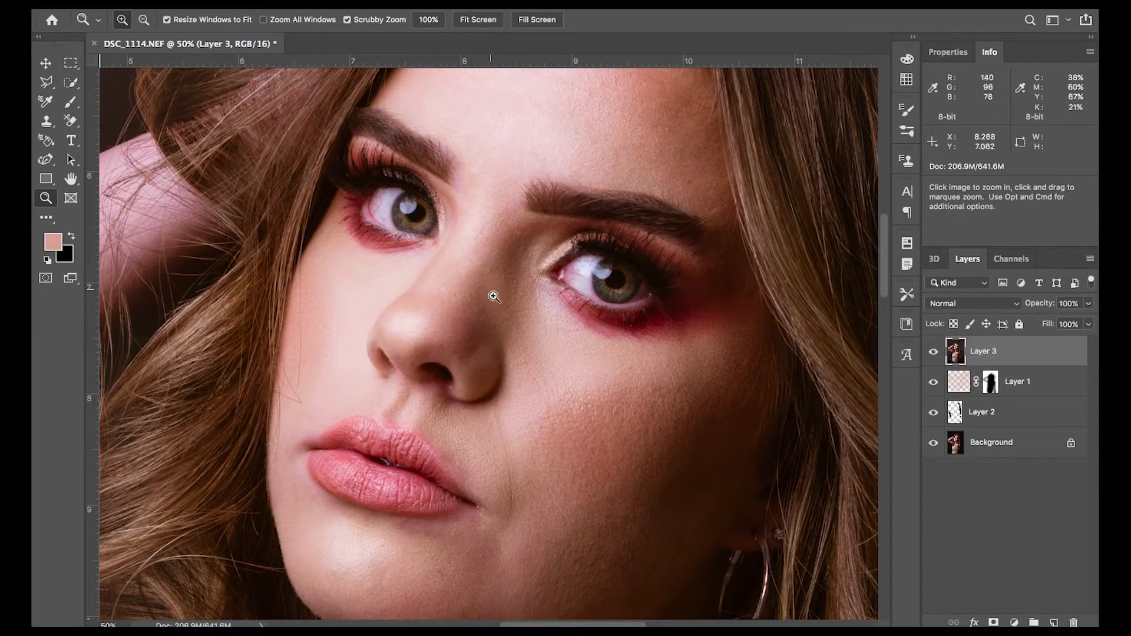
pyautogui.scroll(1, 492, 259)
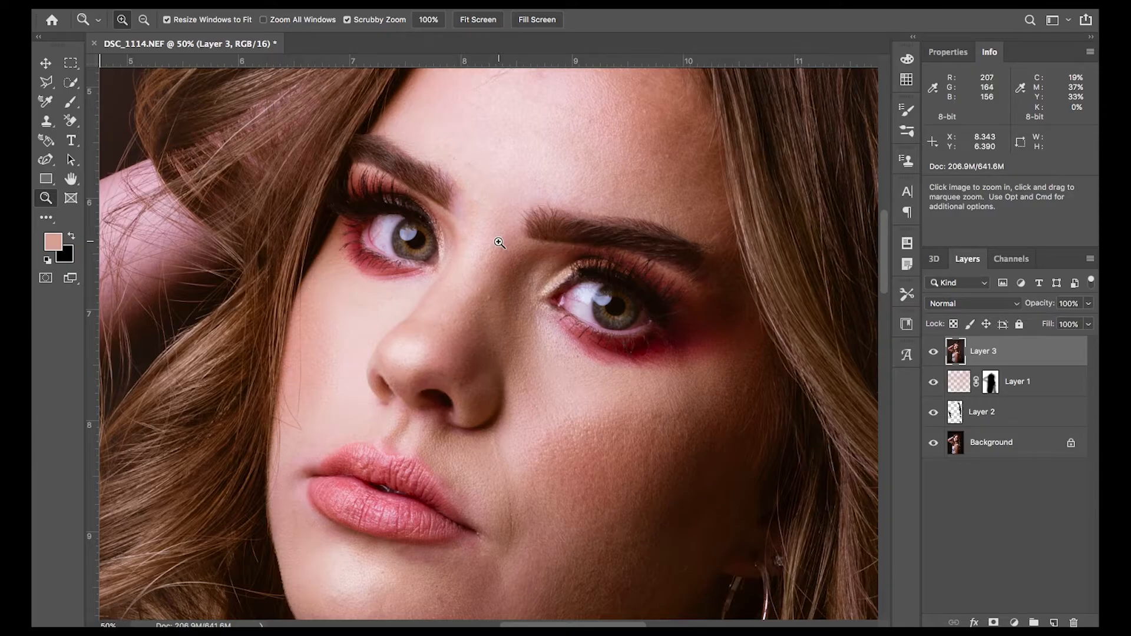
pyautogui.press('i')
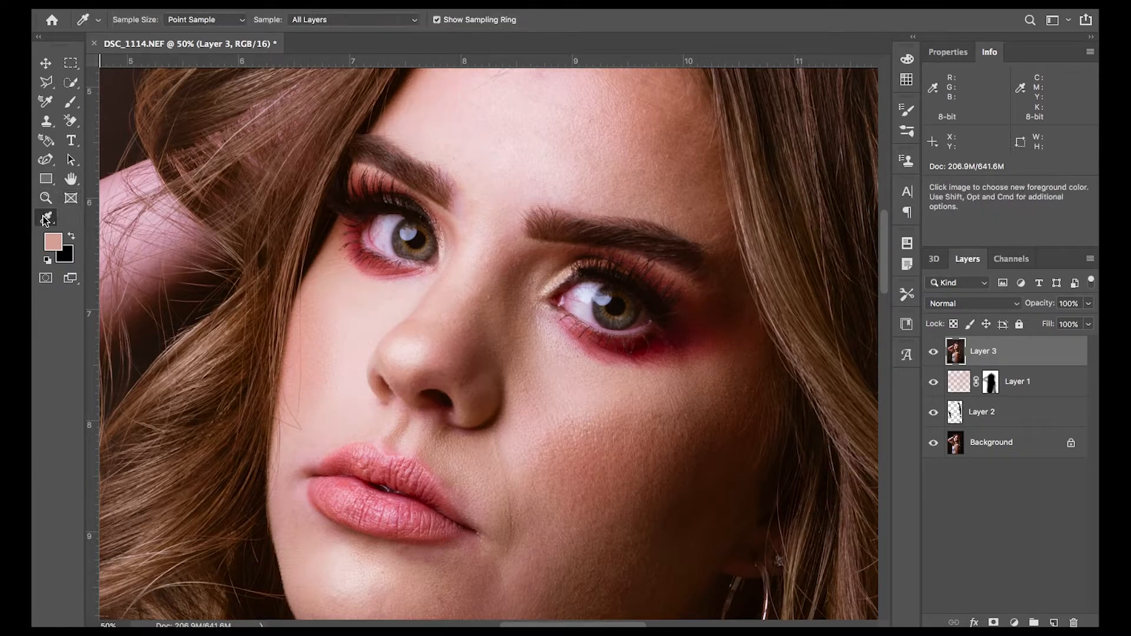
pyautogui.click(43, 216)
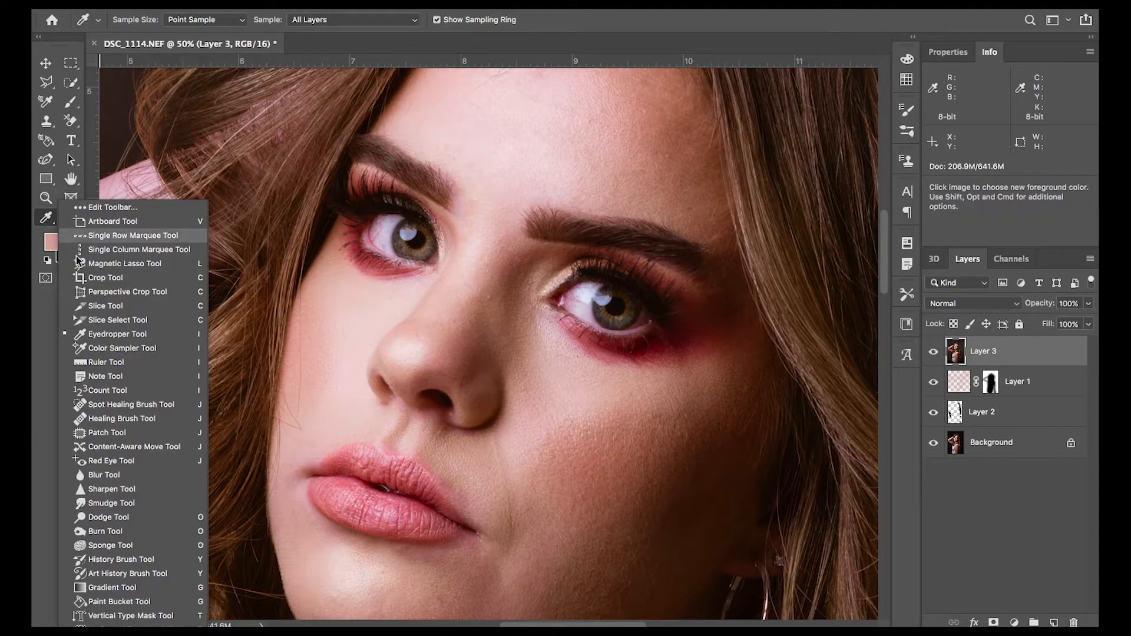
pyautogui.click(103, 518)
pyautogui.press('[')
# Step: Dodge the irises of both eyes using a soft brush reduced to about 30 px, Shadows range and 23% exposure
pyautogui.press('z')
pyautogui.click(385, 259)
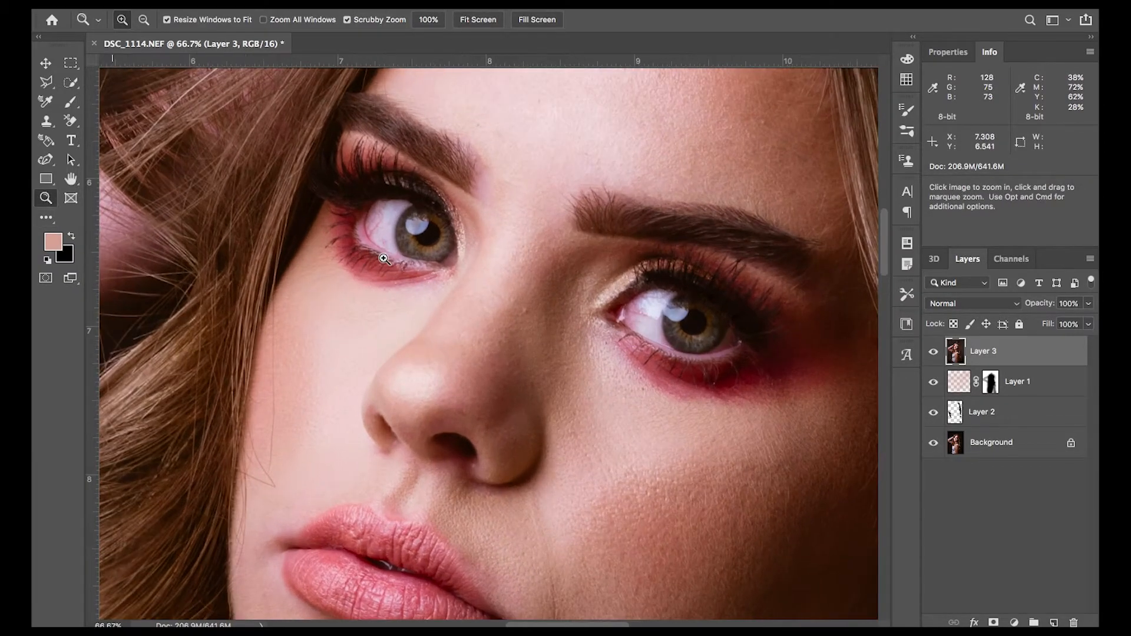
pyautogui.click(421, 259)
pyautogui.hscroll(3, 421, 258)
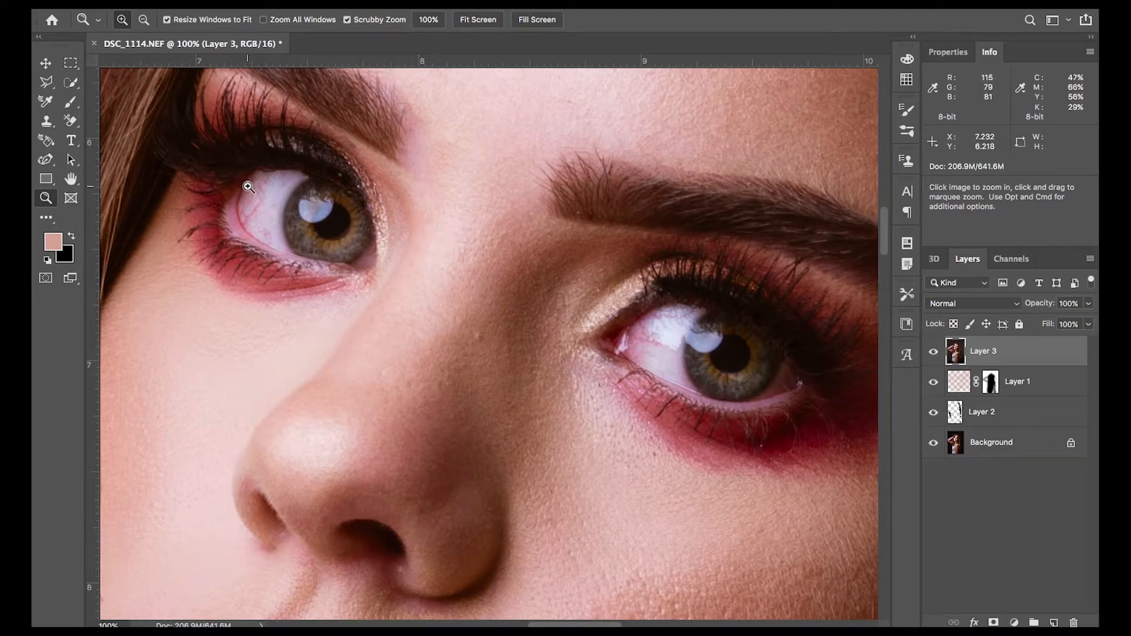
pyautogui.press('o')
pyautogui.moveTo(248, 186); pyautogui.dragTo(282, 215)
pyautogui.press('[')
pyautogui.press('[')
pyautogui.press('[')
pyautogui.press('[')
pyautogui.press('[')
pyautogui.press('[')
pyautogui.press('[')
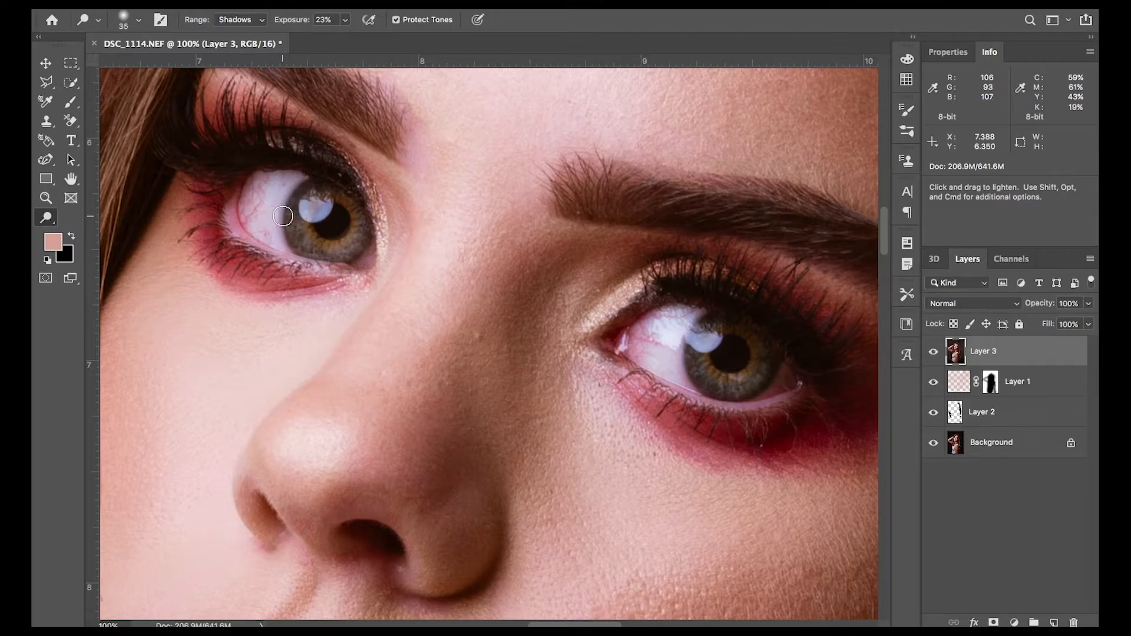
pyautogui.moveTo(282, 216)
pyautogui.mouseDown()
pyautogui.moveTo(311, 244)
pyautogui.moveTo(336, 247)
pyautogui.moveTo(359, 222)
pyautogui.moveTo(344, 247)
pyautogui.moveTo(299, 227)
pyautogui.moveTo(317, 247)
pyautogui.moveTo(304, 230)
pyautogui.moveTo(344, 250)
pyautogui.moveTo(303, 226)
pyautogui.moveTo(329, 192)
pyautogui.moveTo(372, 204)
pyautogui.moveTo(299, 222)
pyautogui.moveTo(312, 239)
pyautogui.moveTo(335, 245)
pyautogui.moveTo(361, 225)
pyautogui.mouseUp()
pyautogui.moveTo(763, 360)
pyautogui.mouseDown()
pyautogui.moveTo(736, 382)
pyautogui.moveTo(701, 356)
pyautogui.moveTo(724, 380)
pyautogui.moveTo(754, 378)
pyautogui.moveTo(768, 350)
pyautogui.moveTo(707, 352)
pyautogui.mouseUp()
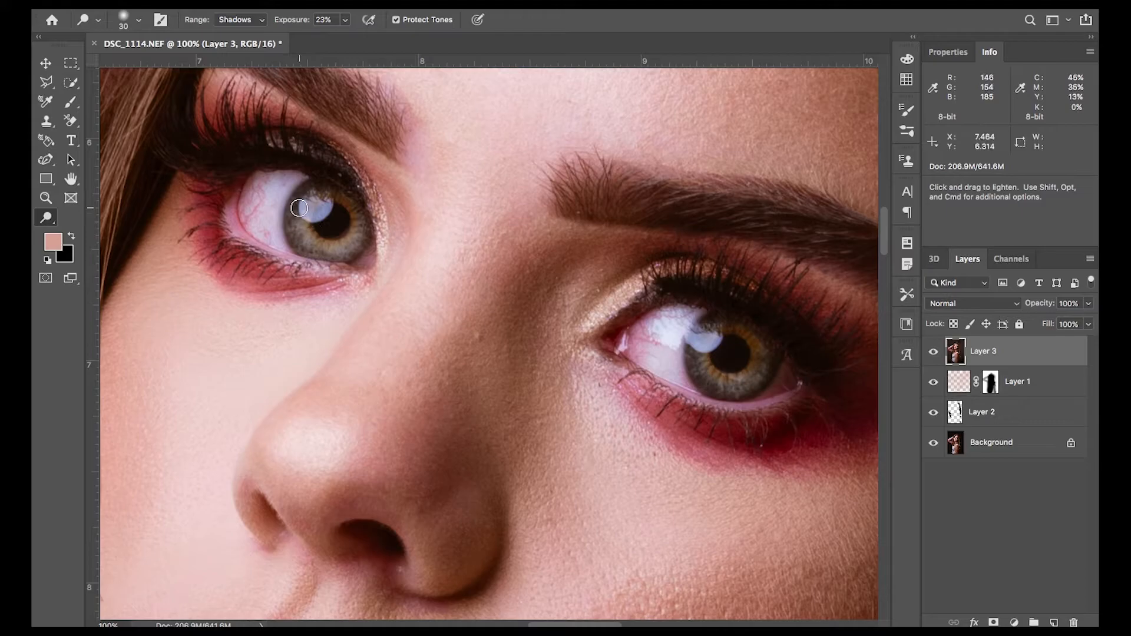
# Step: Burn the outer rims of the irises with a 15 px brush, Shadows range and 13% exposure
pyautogui.rightClick(47, 220)
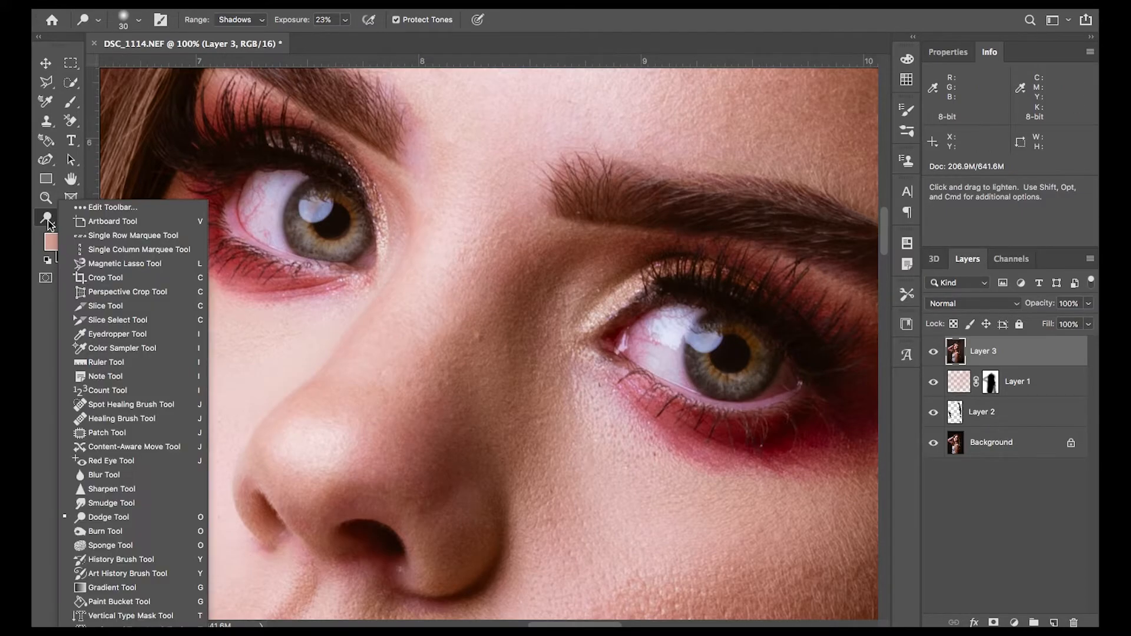
pyautogui.click(105, 532)
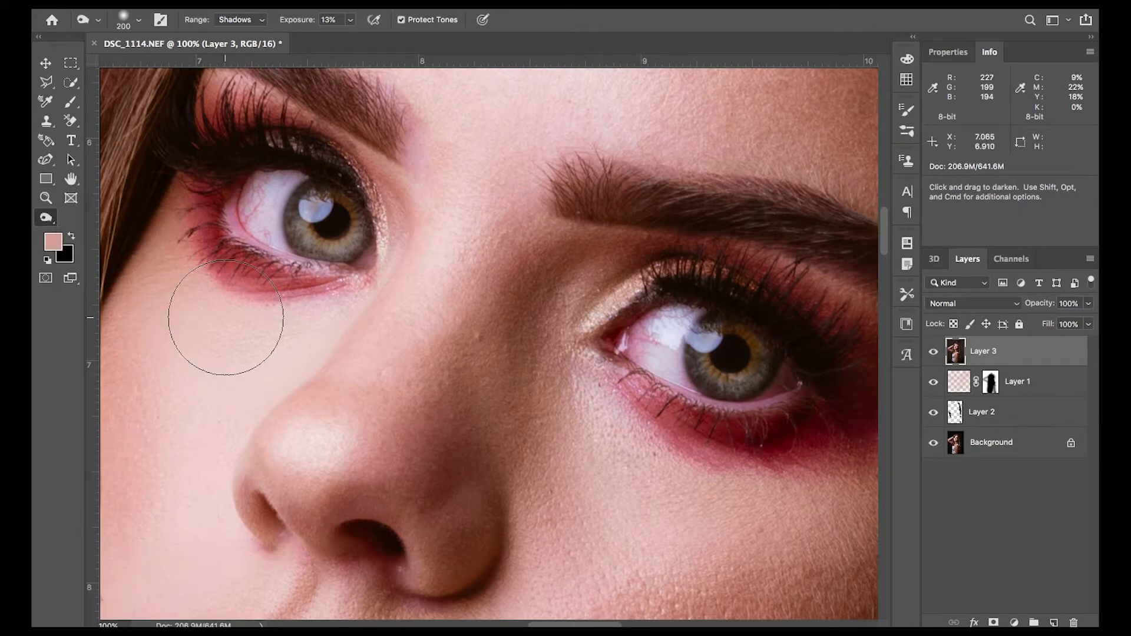
pyautogui.press('[')
pyautogui.press('[')
pyautogui.press('[')
pyautogui.press('[')
pyautogui.press('[')
pyautogui.press('[')
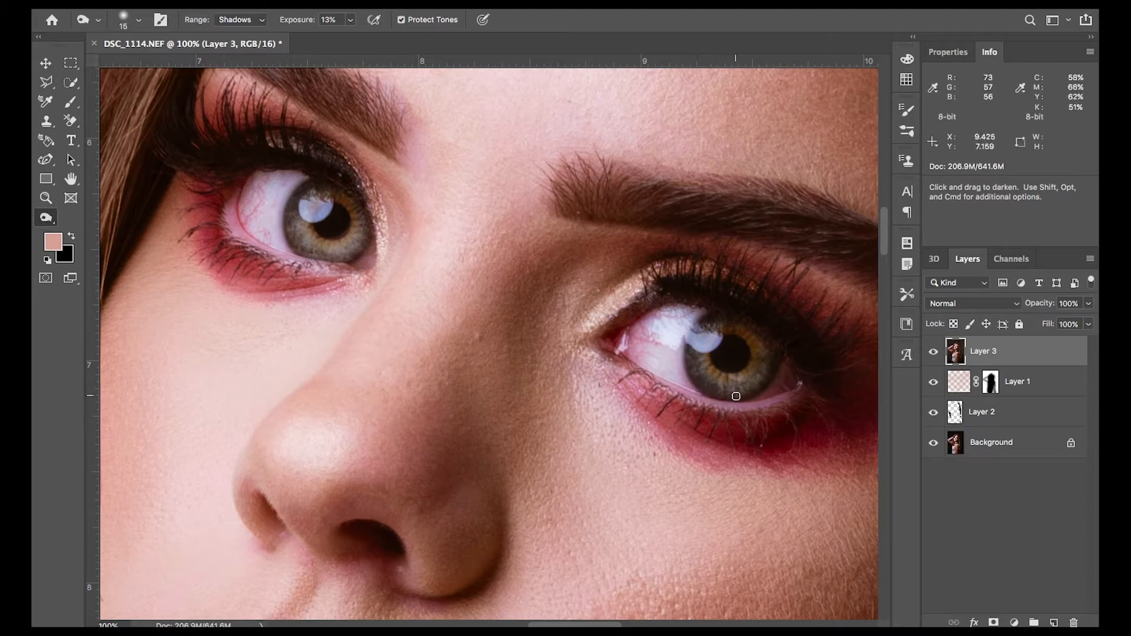
# Step: Try to patch the red veins in the eye white on a new empty layer, and discard the selection and that layer
pyautogui.click(1055, 623)
pyautogui.press('j')
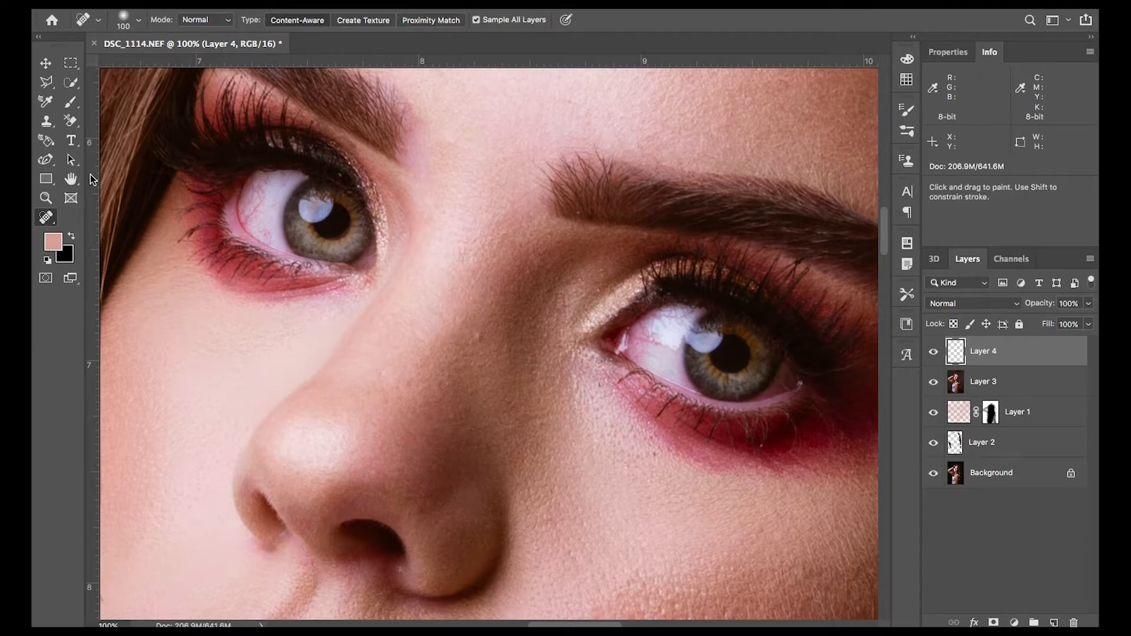
pyautogui.rightClick(47, 218)
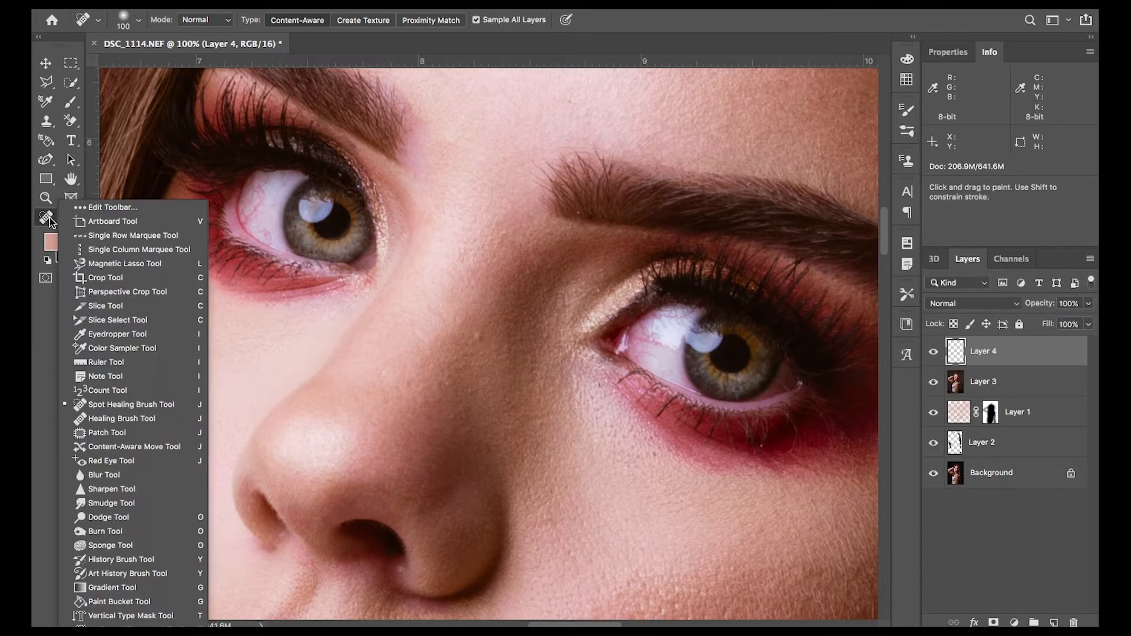
pyautogui.click(117, 434)
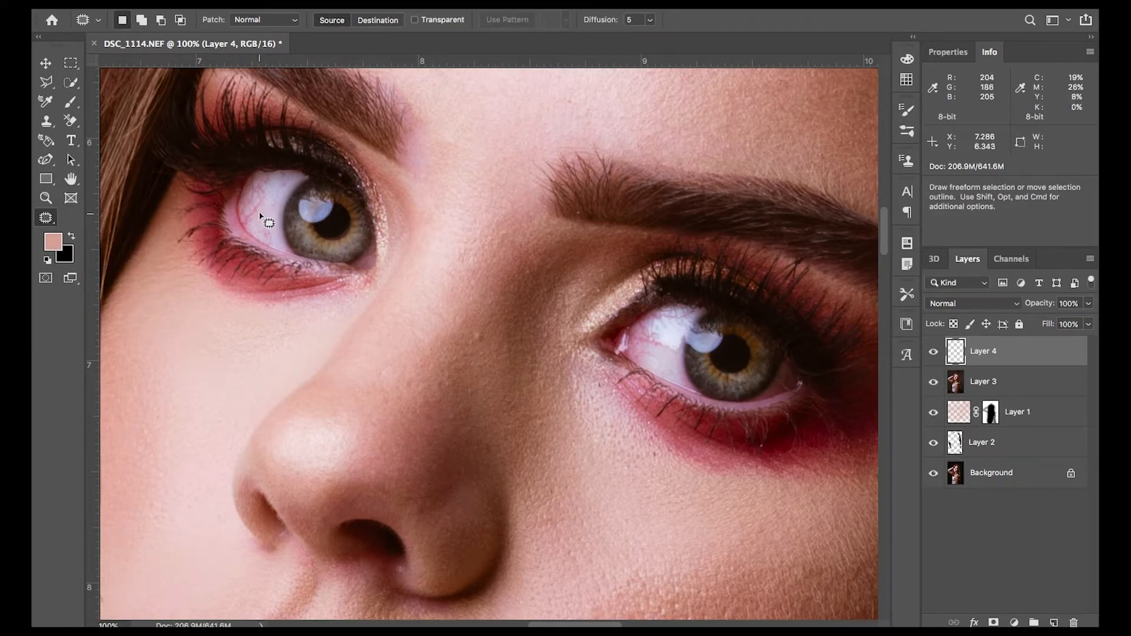
pyautogui.scroll(5, 275, 207)
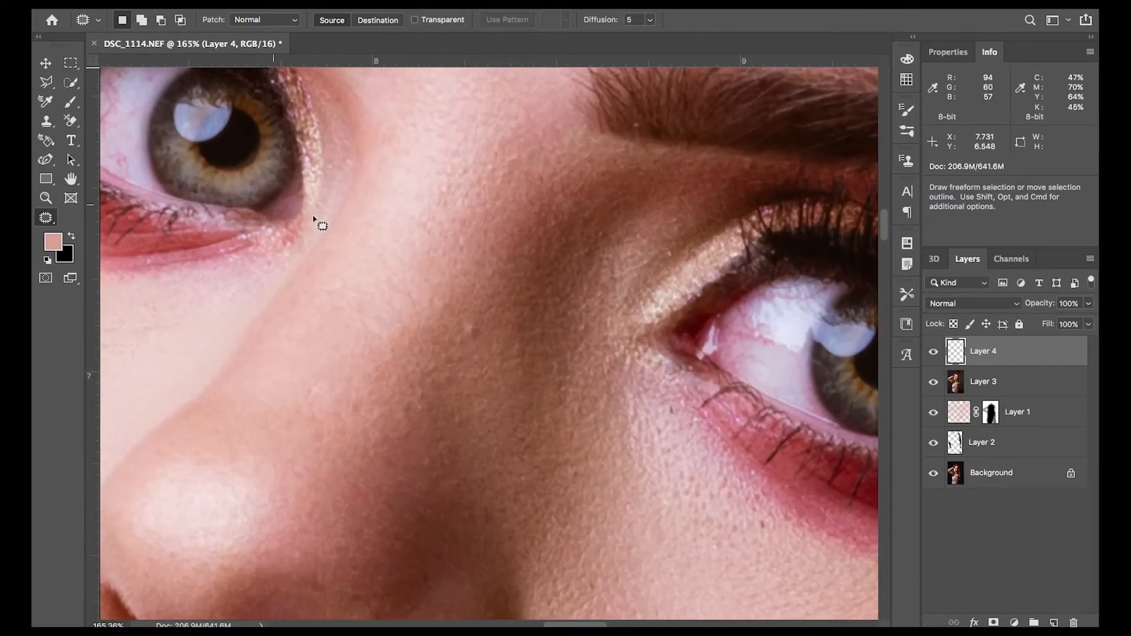
pyautogui.hscroll(5, 516, 285)
pyautogui.scroll(-2, 516, 285)
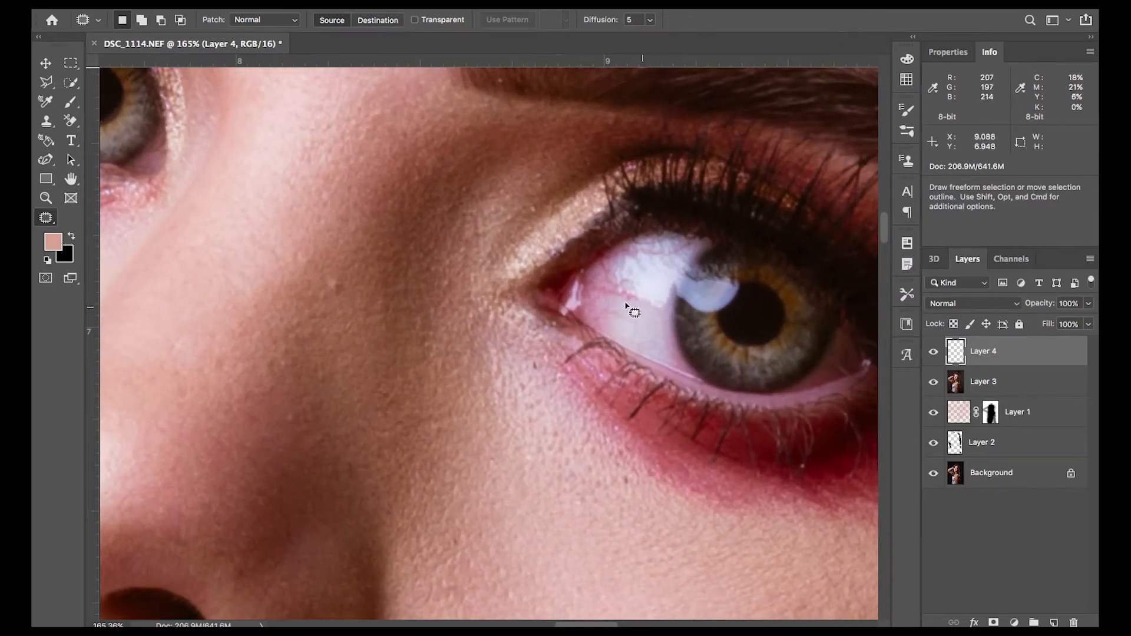
pyautogui.moveTo(633, 302)
pyautogui.mouseDown()
pyautogui.moveTo(631, 286)
pyautogui.moveTo(591, 283)
pyautogui.moveTo(627, 301)
pyautogui.mouseUp()
pyautogui.click(629, 305)
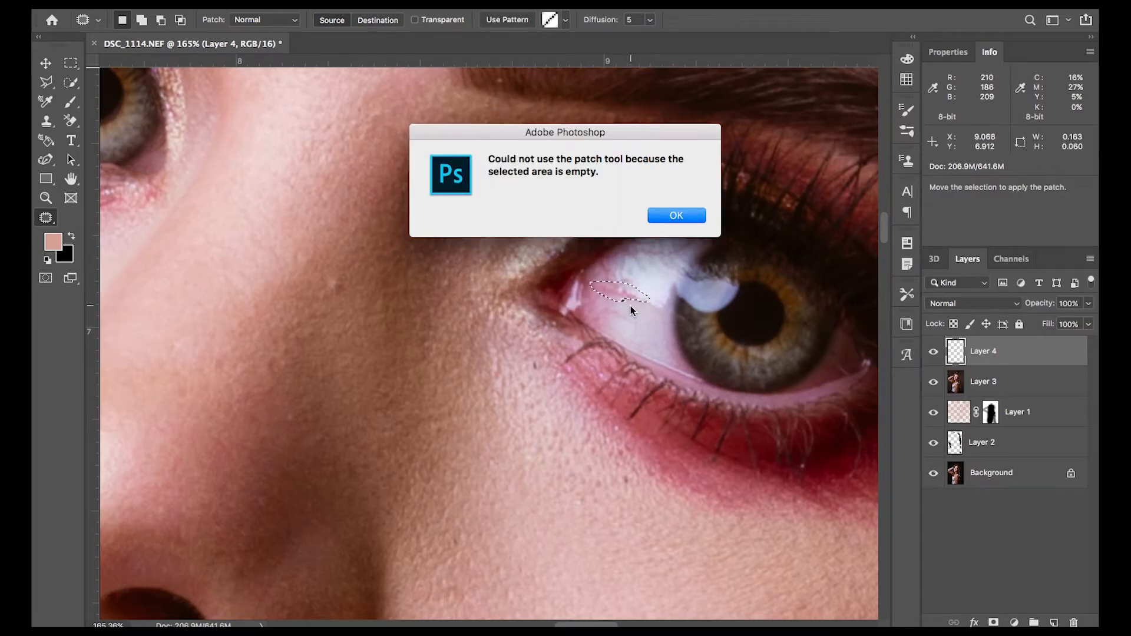
pyautogui.click(690, 219)
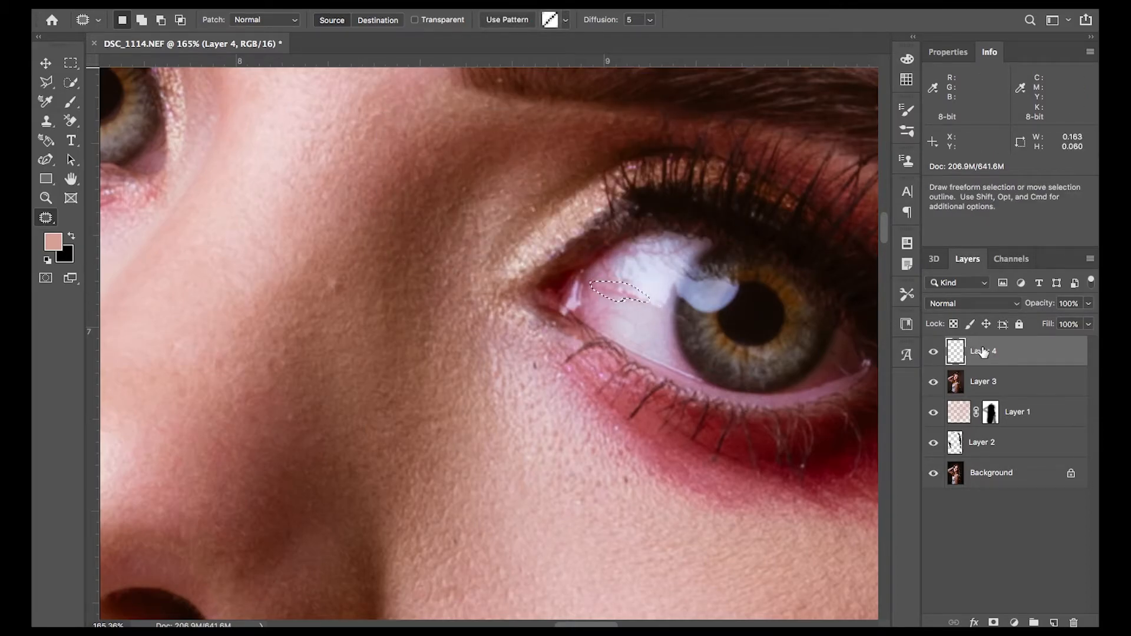
pyautogui.press('super+d')
pyautogui.moveTo(1022, 353); pyautogui.dragTo(1073, 622)
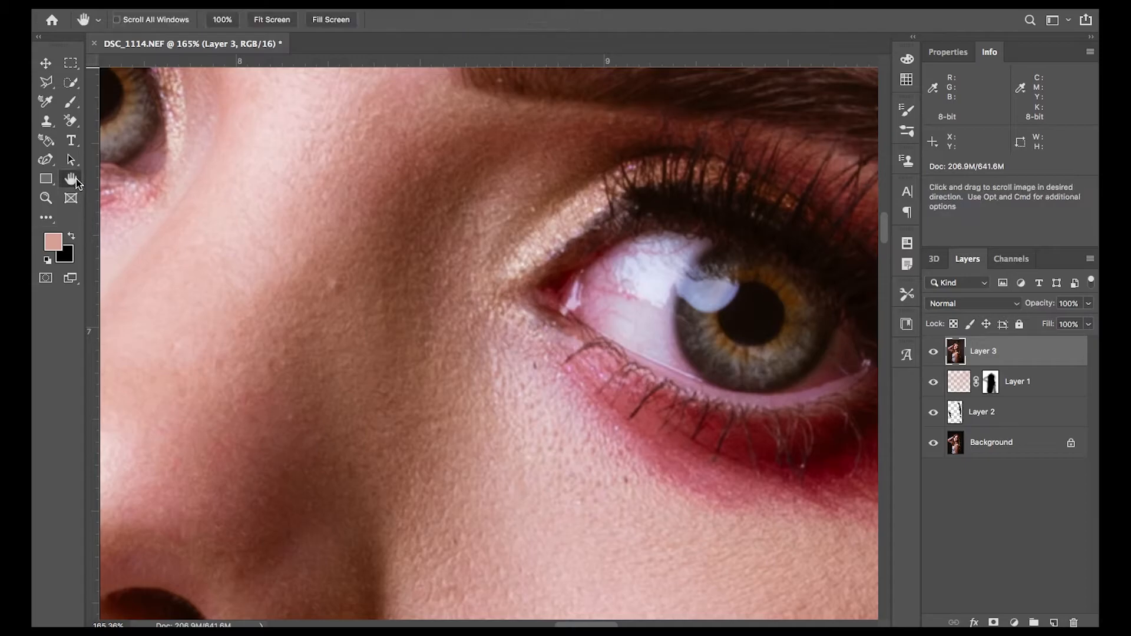
# Step: Fit the whole portrait in view and compare it with the merged top layer hidden and shown
pyautogui.doubleClick(76, 179)
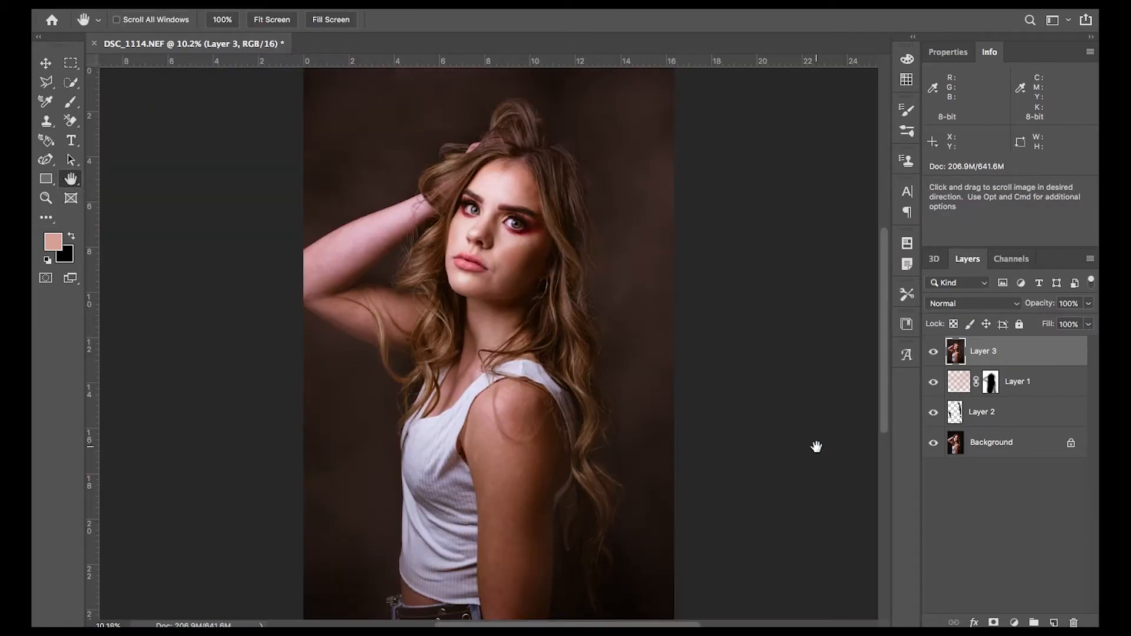
pyautogui.click(933, 353)
pyautogui.click(934, 352)
# Step: Patch the main red vein in the white of the shadow-side eye on the merged top layer, using clean white beside it
pyautogui.press('z')
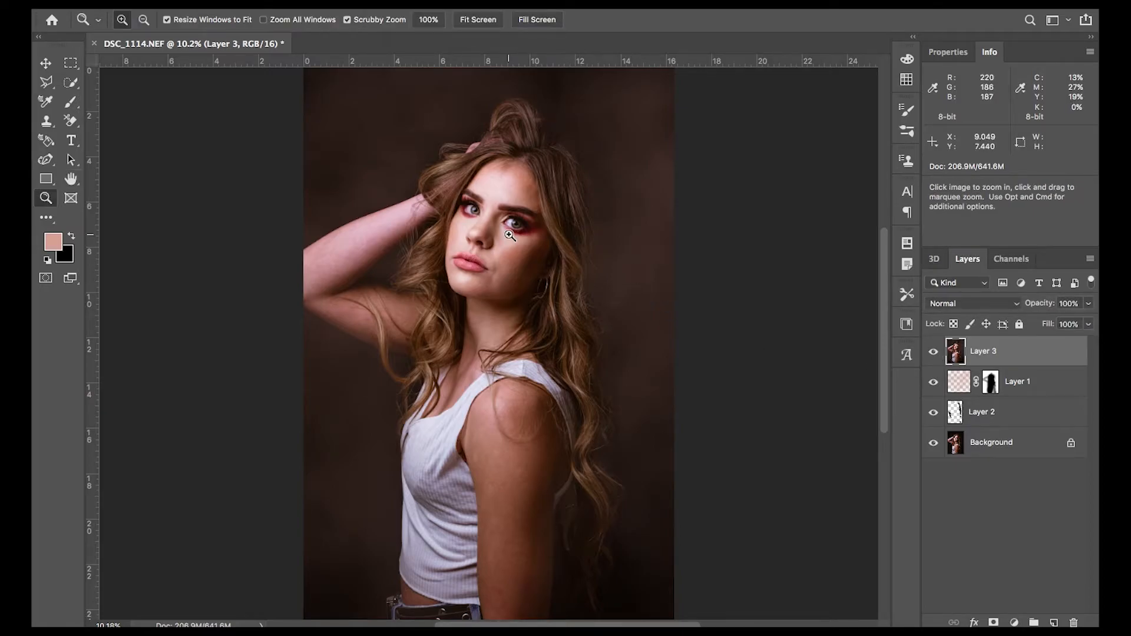
pyautogui.click(509, 236)
pyautogui.click(509, 235)
pyautogui.click(508, 231)
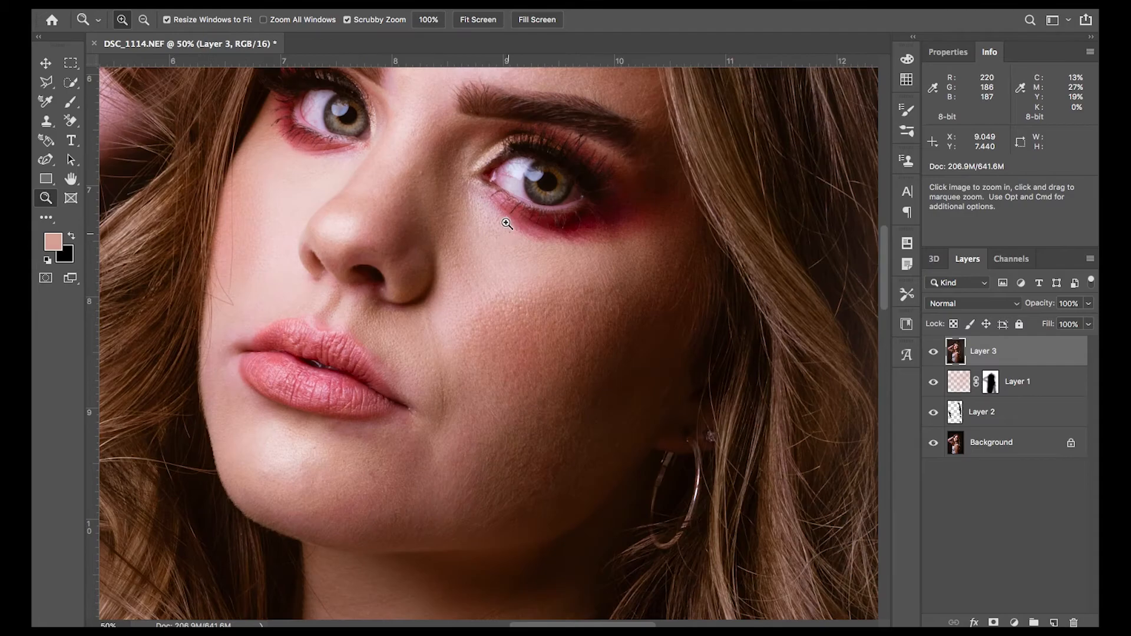
pyautogui.click(499, 204)
pyautogui.scroll(5, 499, 203)
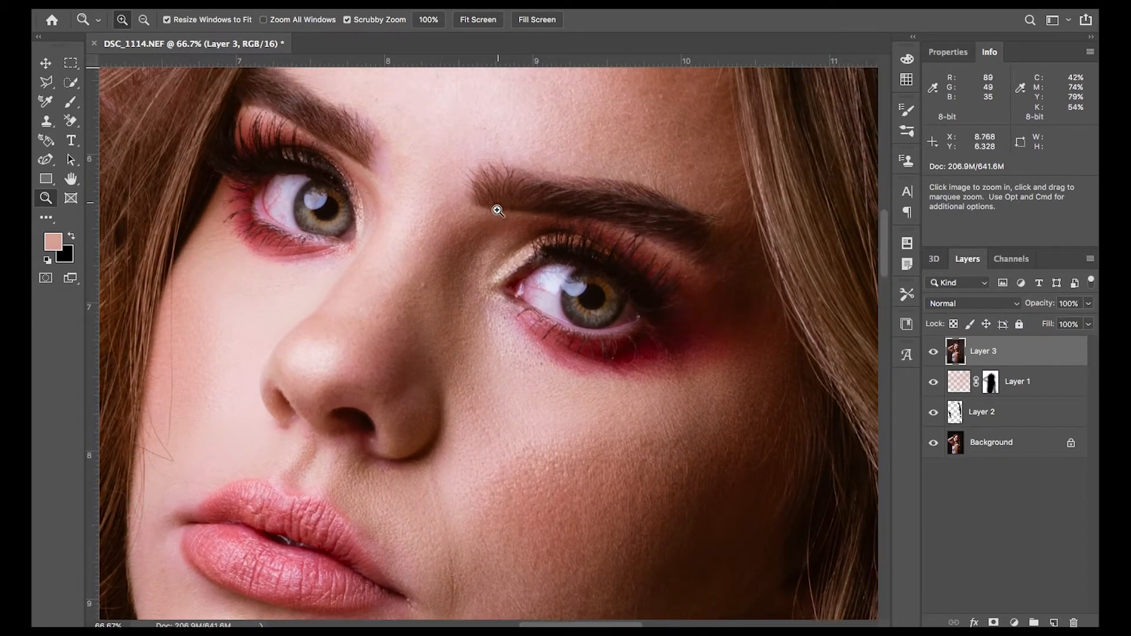
pyautogui.click(504, 271)
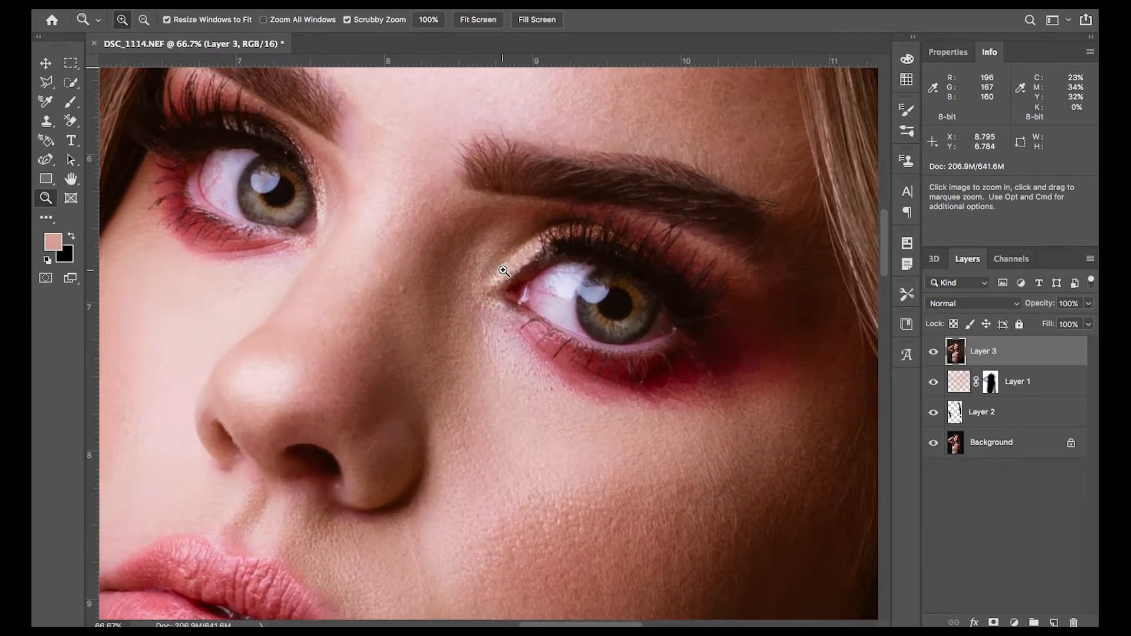
pyautogui.click(504, 271)
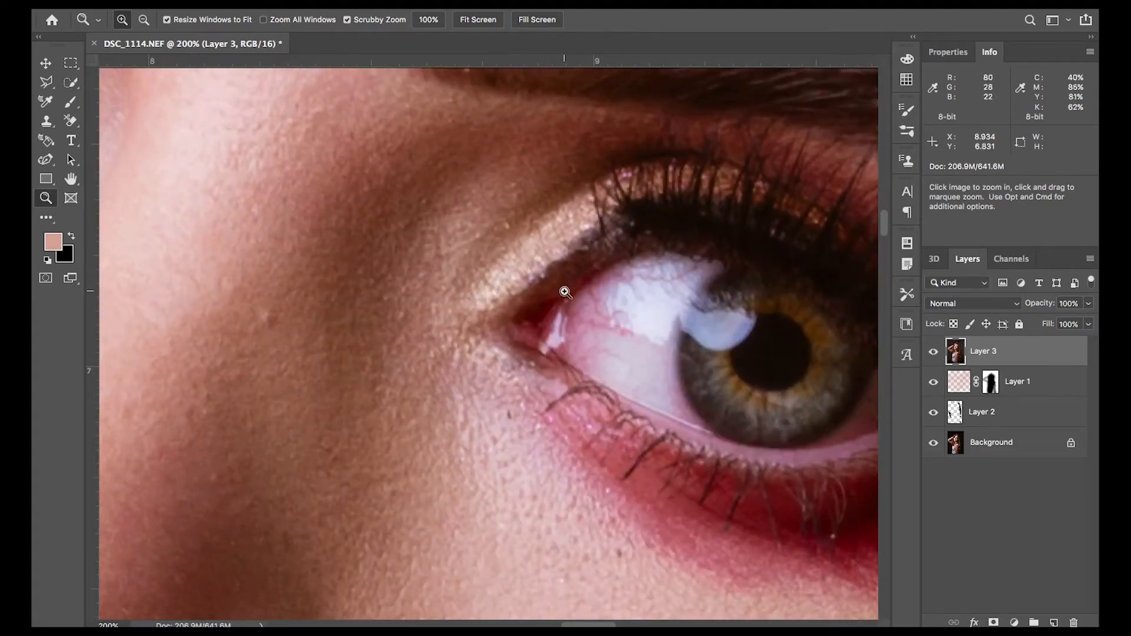
pyautogui.keyDown('alt'); pyautogui.click(548, 274); pyautogui.keyUp('alt')
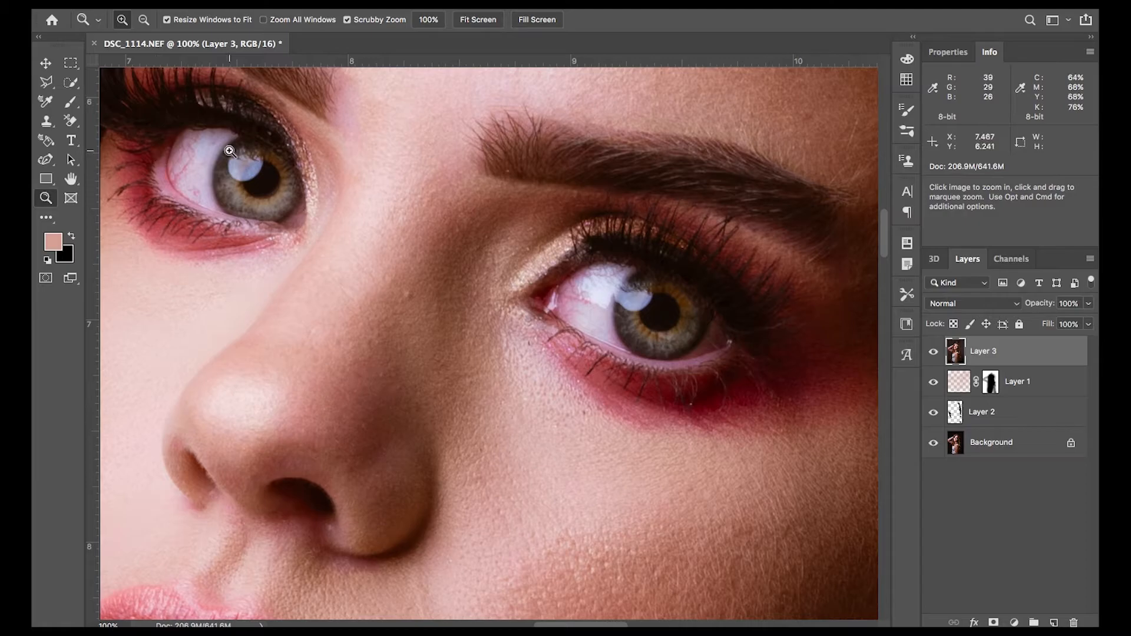
pyautogui.press('j')
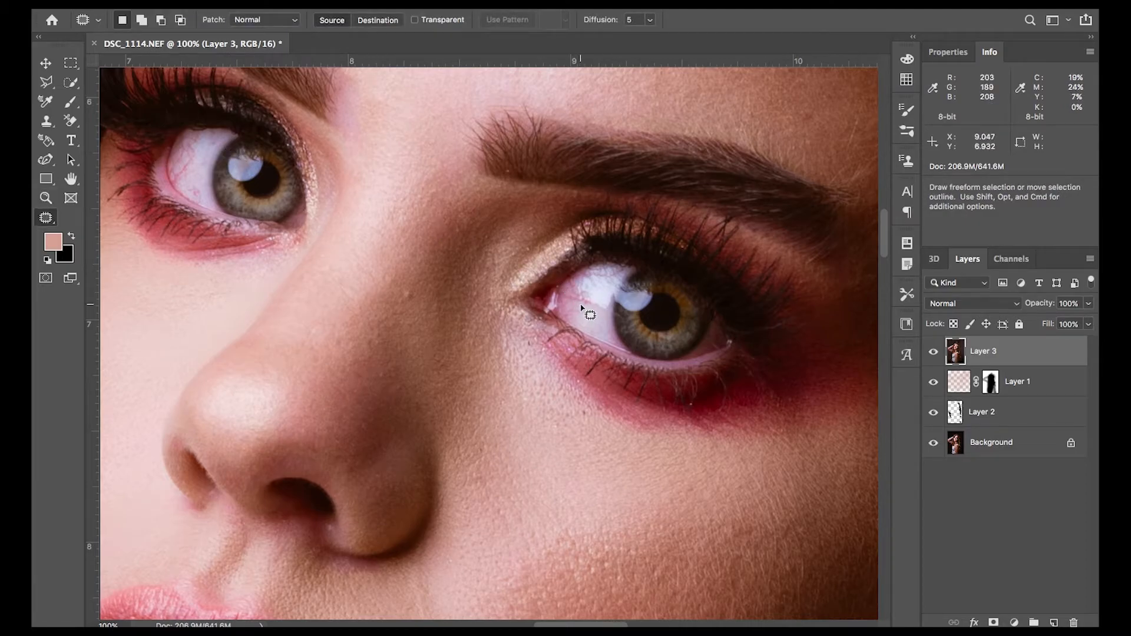
pyautogui.moveTo(601, 304)
pyautogui.mouseDown()
pyautogui.moveTo(585, 298)
pyautogui.moveTo(608, 333)
pyautogui.mouseUp()
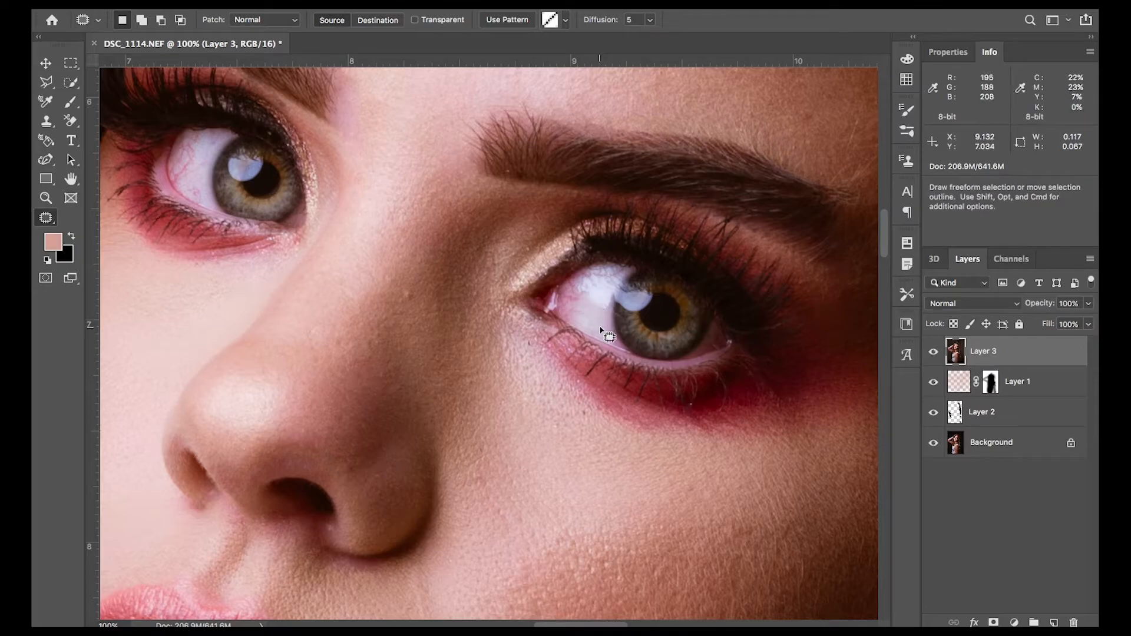
pyautogui.hotkey('ctrl', 'd')
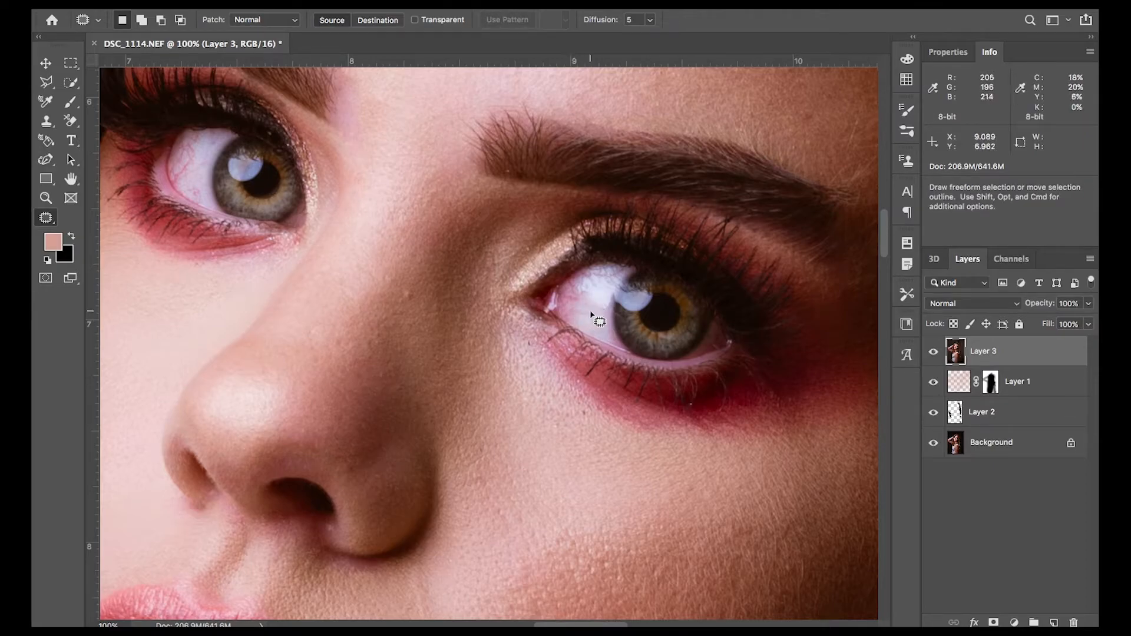
pyautogui.moveTo(596, 306); pyautogui.dragTo(588, 308)
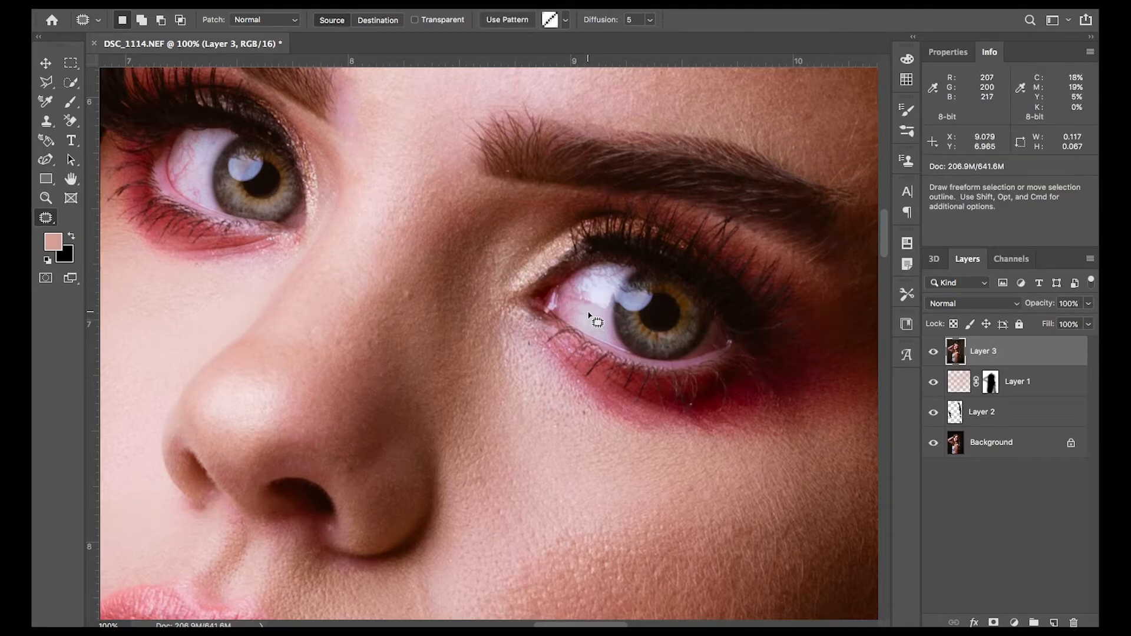
pyautogui.hotkey('ctrl', 'd')
pyautogui.moveTo(591, 302)
pyautogui.mouseDown()
pyautogui.moveTo(568, 297)
pyautogui.moveTo(597, 305)
pyautogui.mouseUp()
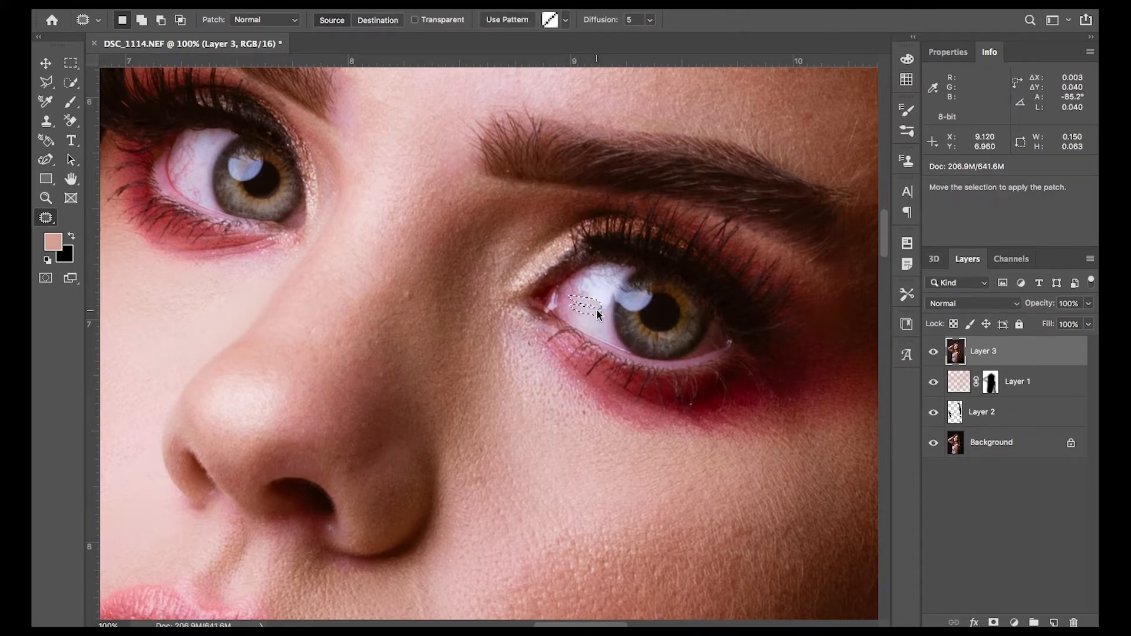
pyautogui.click(595, 323)
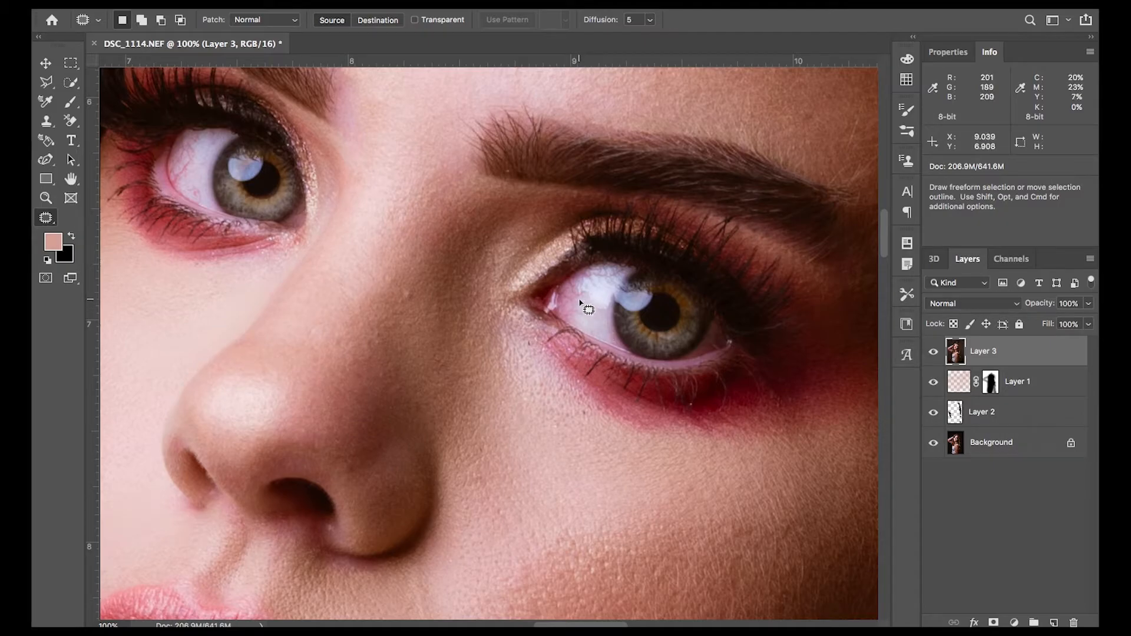
# Step: Patch the remaining red veins near the inner corner of the shadow-side eye
pyautogui.moveTo(593, 297)
pyautogui.mouseDown()
pyautogui.moveTo(575, 298)
pyautogui.moveTo(590, 303)
pyautogui.moveTo(580, 311)
pyautogui.moveTo(568, 281)
pyautogui.moveTo(625, 273)
pyautogui.moveTo(608, 288)
pyautogui.moveTo(586, 284)
pyautogui.moveTo(587, 308)
pyautogui.mouseUp()
pyautogui.click(588, 321)
pyautogui.click(578, 312)
pyautogui.click(577, 310)
pyautogui.click(578, 288)
pyautogui.click(596, 321)
pyautogui.click(589, 312)
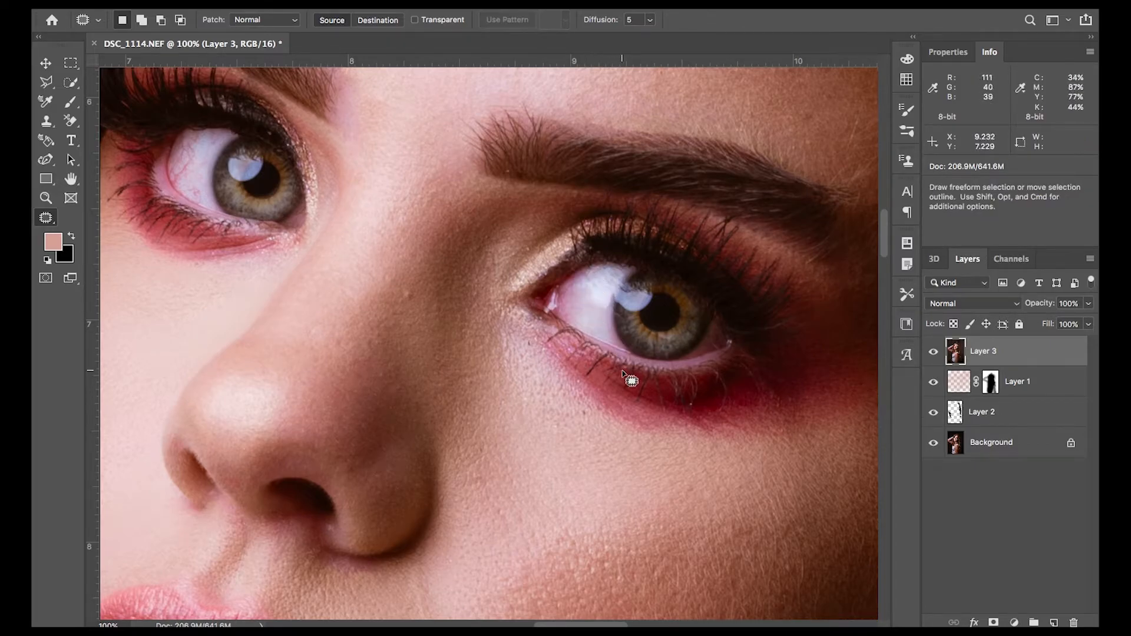
# Step: Patch the red veins across the white of the eye on the brighter side of the face with clean eye white
pyautogui.hscroll(-5, 549, 346)
pyautogui.scroll(1, 549, 346)
pyautogui.hscroll(-5, 550, 348)
pyautogui.scroll(3, 550, 348)
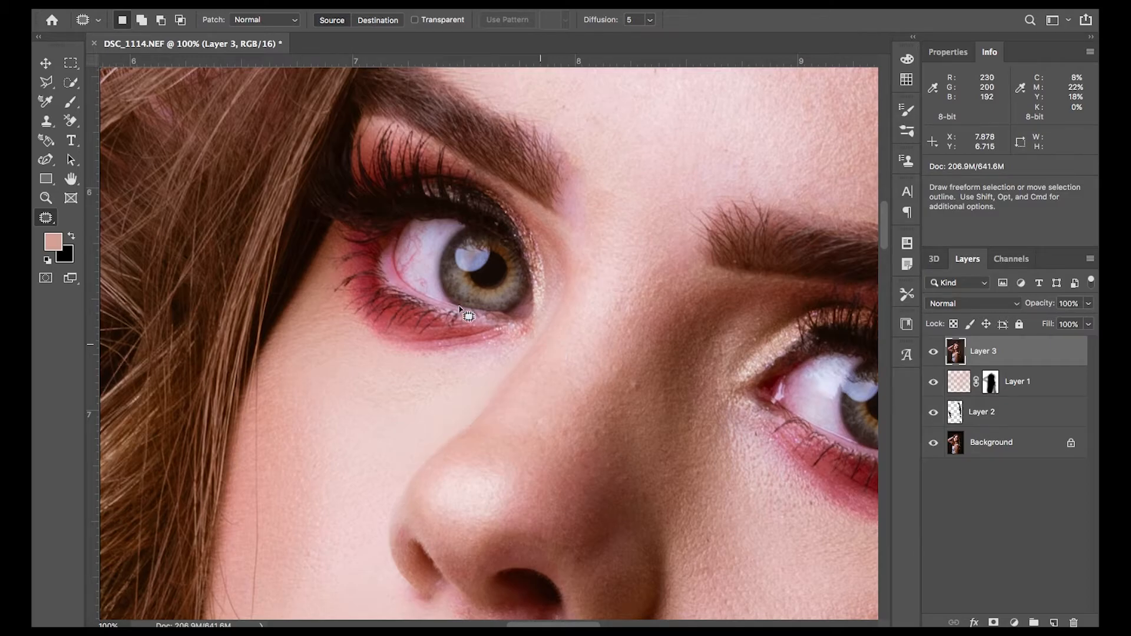
pyautogui.moveTo(422, 254)
pyautogui.mouseDown()
pyautogui.moveTo(419, 277)
pyautogui.moveTo(437, 288)
pyautogui.moveTo(415, 255)
pyautogui.moveTo(427, 263)
pyautogui.mouseUp()
pyautogui.click(430, 246)
pyautogui.click(437, 287)
pyautogui.moveTo(423, 261); pyautogui.dragTo(445, 278)
pyautogui.click(446, 275)
pyautogui.moveTo(449, 224)
pyautogui.mouseDown()
pyautogui.moveTo(429, 263)
pyautogui.moveTo(419, 242)
pyautogui.moveTo(434, 242)
pyautogui.moveTo(412, 243)
pyautogui.moveTo(414, 268)
pyautogui.moveTo(412, 237)
pyautogui.moveTo(406, 279)
pyautogui.moveTo(417, 281)
pyautogui.moveTo(412, 268)
pyautogui.moveTo(399, 271)
pyautogui.moveTo(407, 264)
pyautogui.mouseUp()
pyautogui.click(427, 257)
pyautogui.click(415, 261)
pyautogui.click(420, 264)
pyautogui.click(416, 266)
pyautogui.click(417, 288)
pyautogui.click(416, 280)
pyautogui.click(421, 290)
# Step: View the whole face and compare the eye retouching with the merged top layer repeatedly hidden and shown
pyautogui.hscroll(5, 481, 378)
pyautogui.scroll(-3, 537, 318)
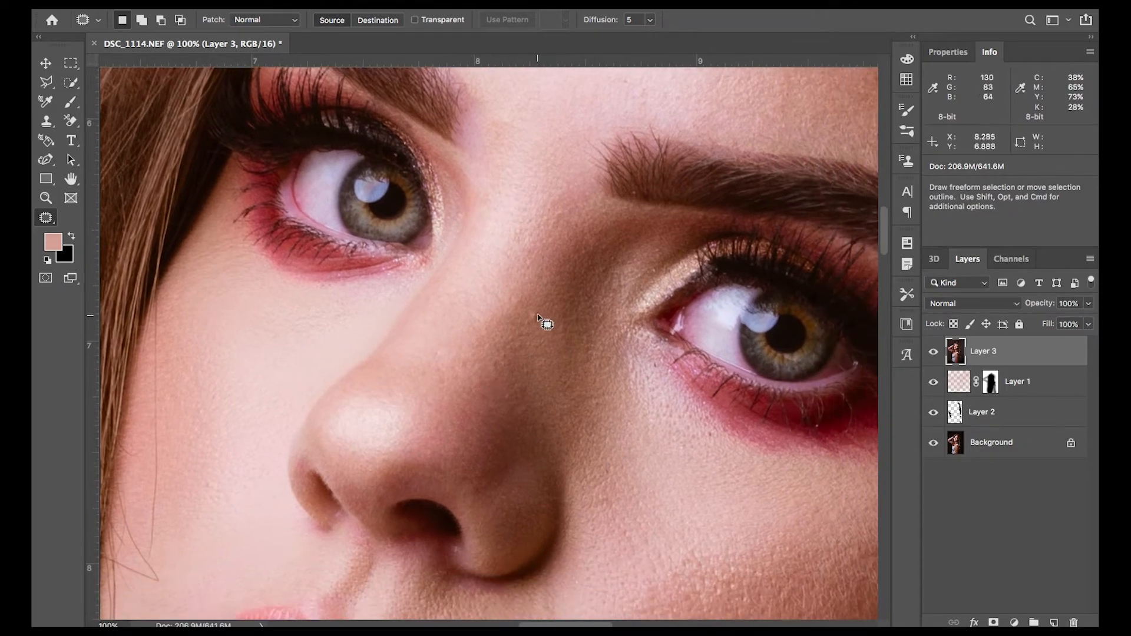
pyautogui.scroll(-8, 539, 314)
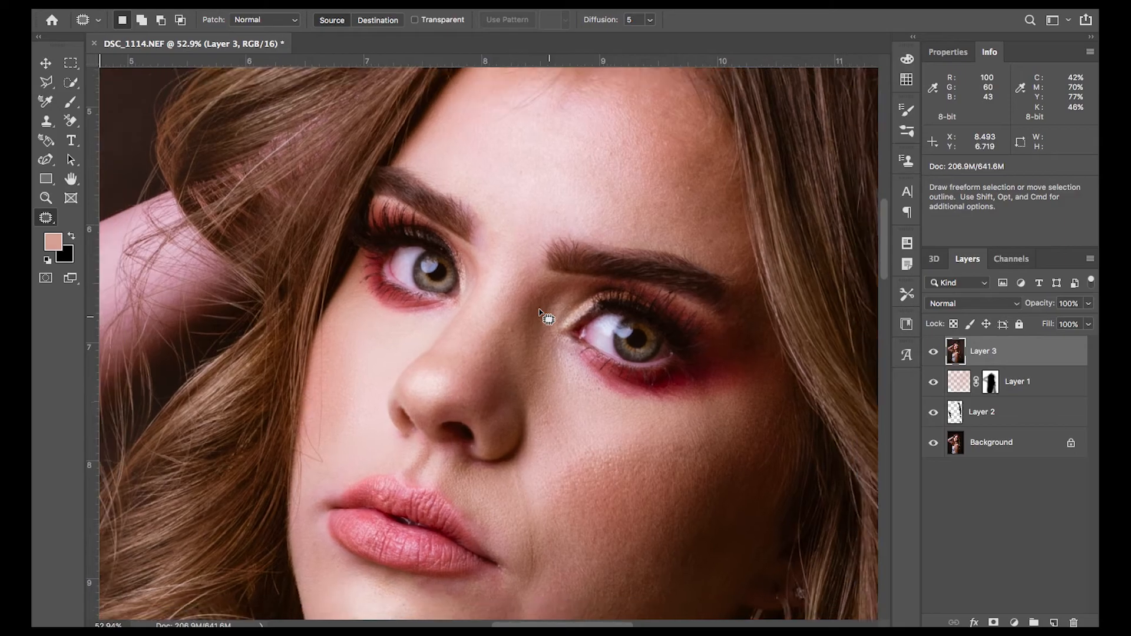
pyautogui.scroll(-3, 539, 314)
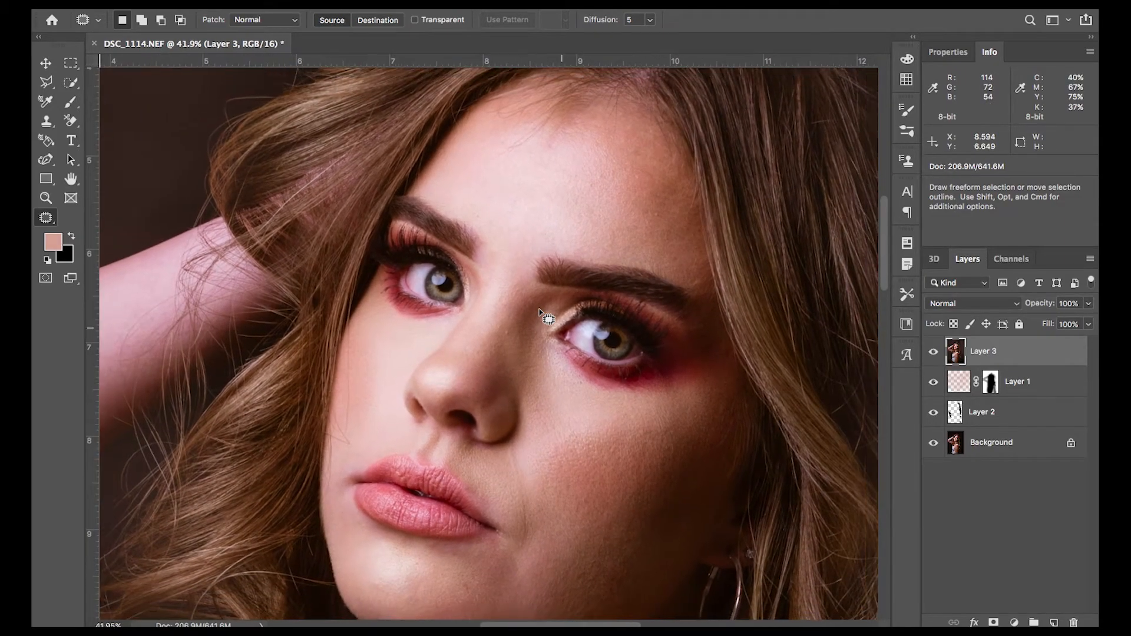
pyautogui.press('space')
pyautogui.moveTo(563, 179); pyautogui.dragTo(535, 278)
pyautogui.click(933, 352)
pyautogui.click(933, 352)
pyautogui.click(934, 351)
pyautogui.click(933, 352)
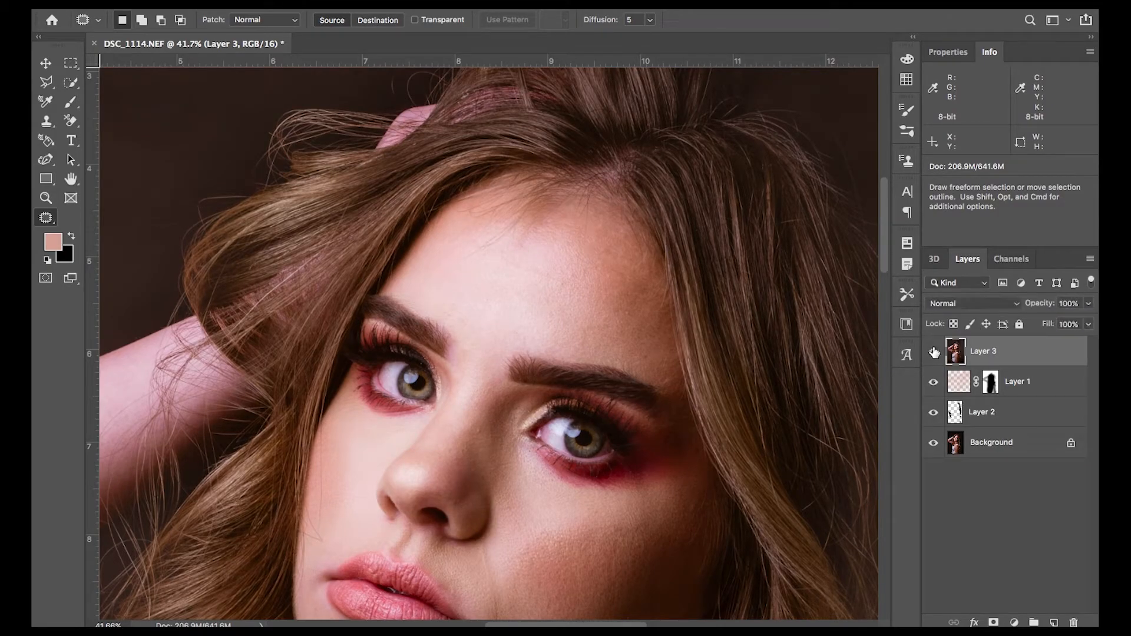
# Step: Rename the merged top layer as eyes
pyautogui.doubleClick(987, 351)
pyautogui.write('eyes')
pyautogui.press('Return')
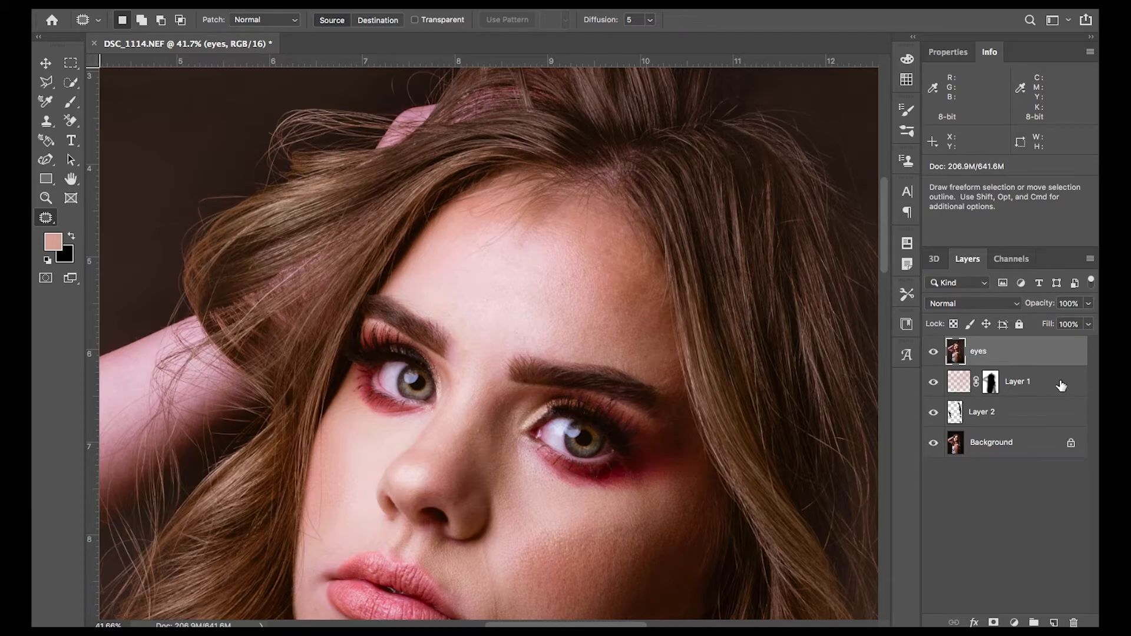
# Step: Rename the masked fog layer (Layer 1) as fog and the flyaway cleanup layer (Layer 2) as hair
pyautogui.click(1024, 382)
pyautogui.write('fog')
pyautogui.press('Return')
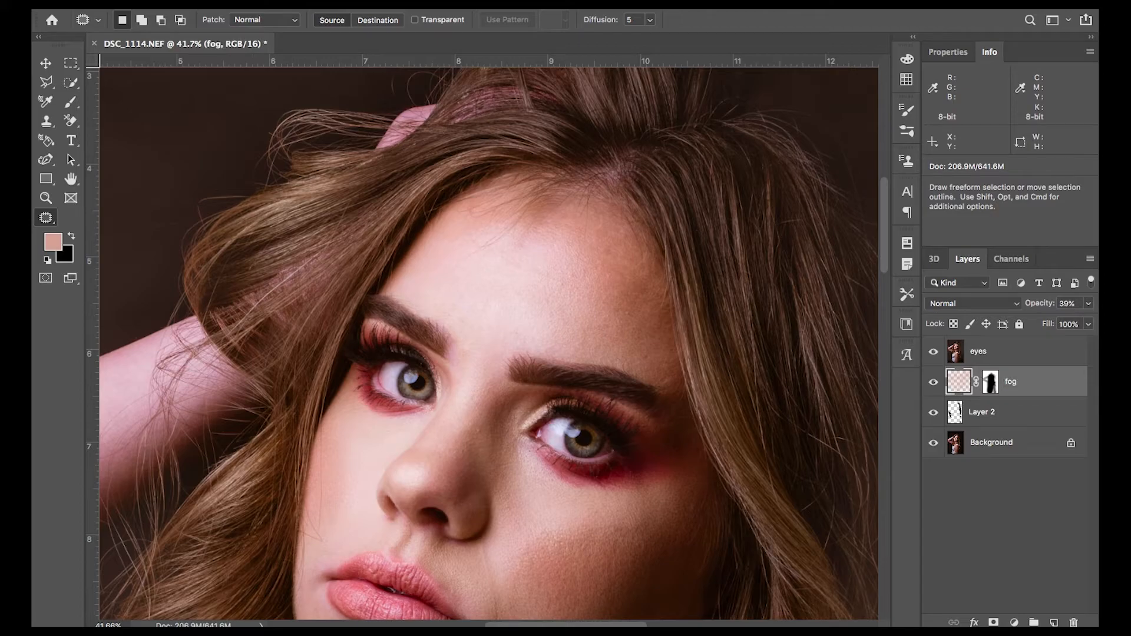
pyautogui.doubleClick(990, 411)
pyautogui.write('hair')
pyautogui.press('Return')
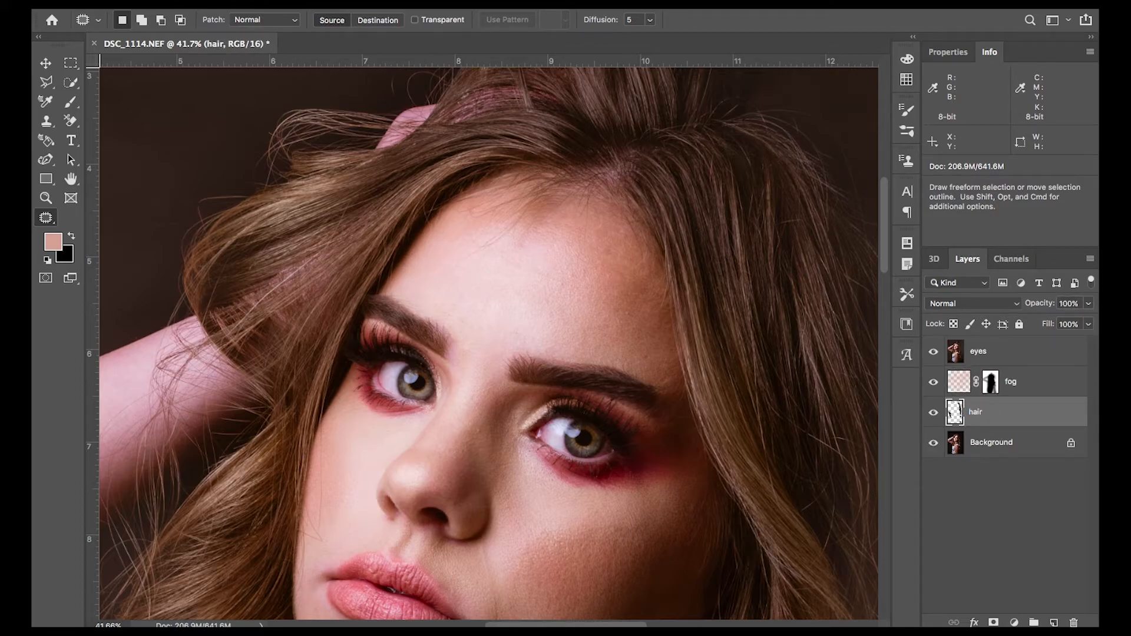
# Step: Try to patch the stray forehead hairs on a new blank layer above the eyes layer, and delete that layer
pyautogui.click(1031, 353)
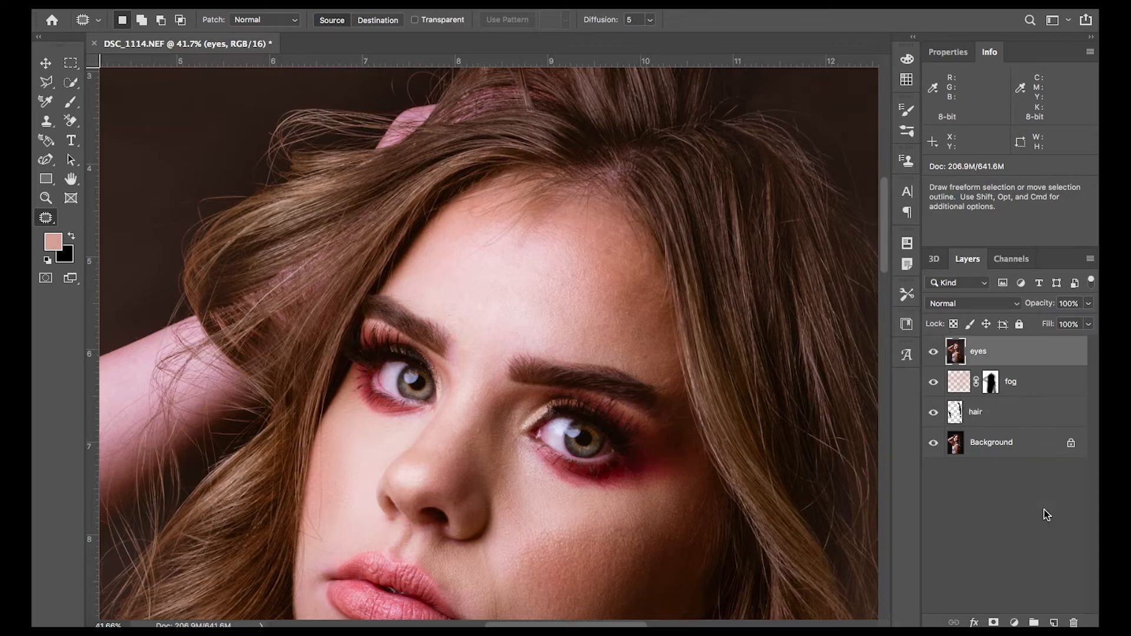
pyautogui.click(1054, 622)
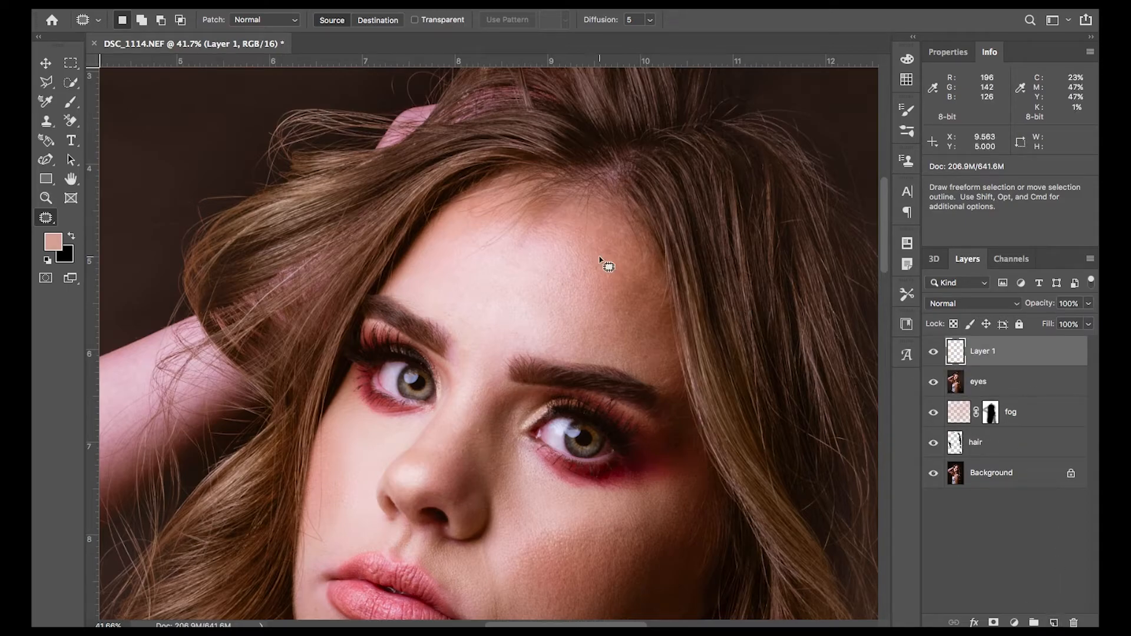
pyautogui.scroll(2, 598, 282)
pyautogui.scroll(3, 599, 281)
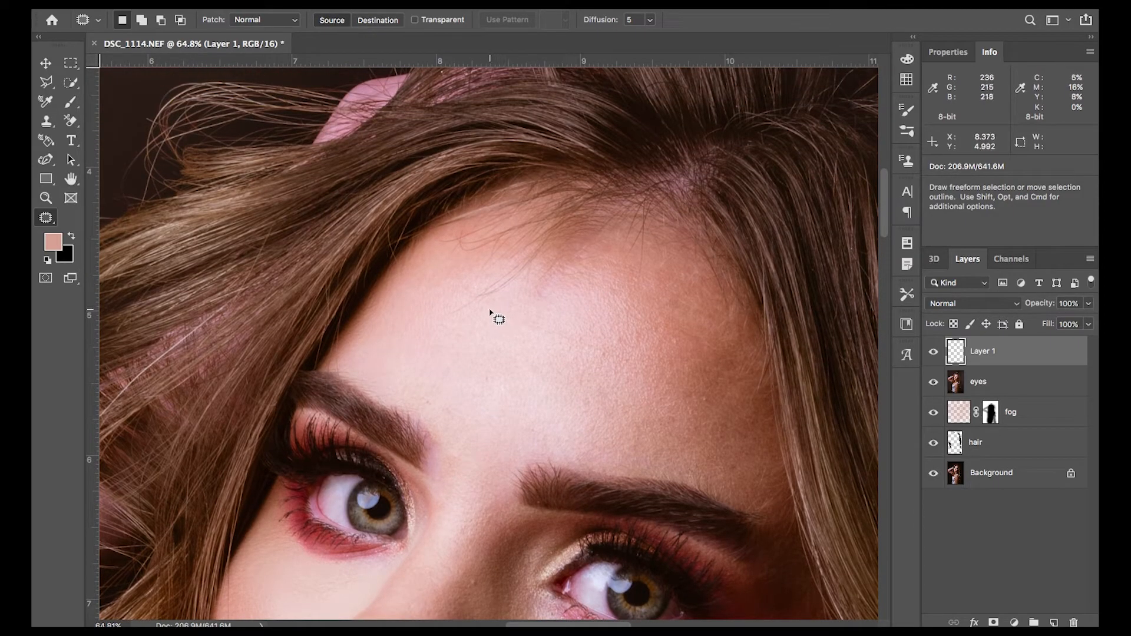
pyautogui.rightClick(490, 308)
pyautogui.click(512, 272)
pyautogui.moveTo(502, 304)
pyautogui.mouseDown()
pyautogui.moveTo(462, 285)
pyautogui.moveTo(525, 295)
pyautogui.moveTo(504, 302)
pyautogui.moveTo(529, 305)
pyautogui.mouseUp()
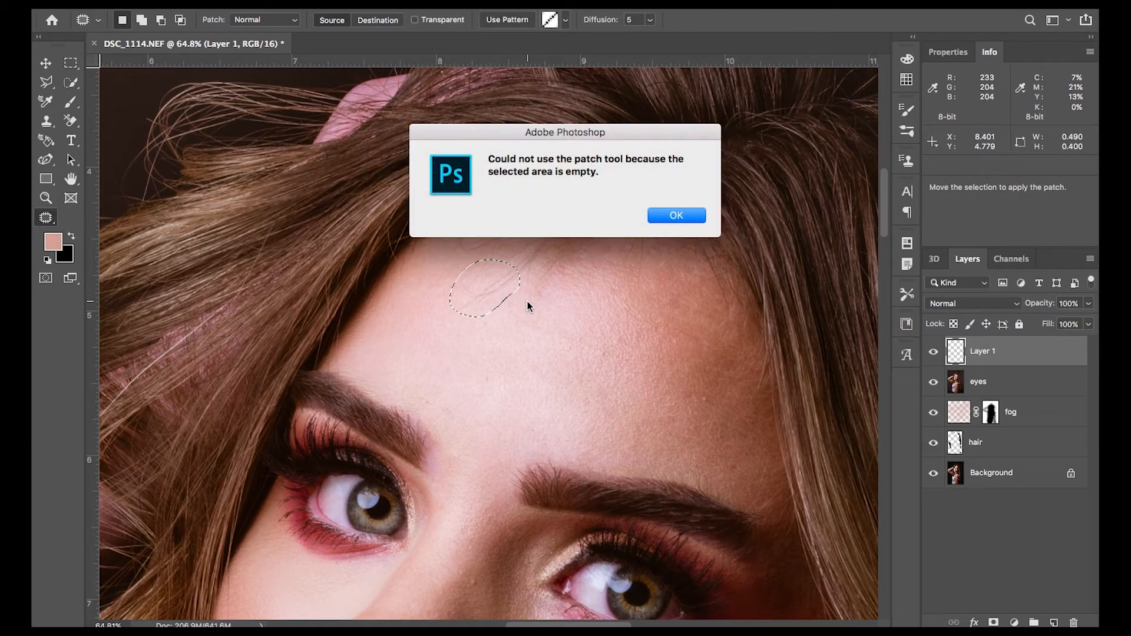
pyautogui.click(676, 216)
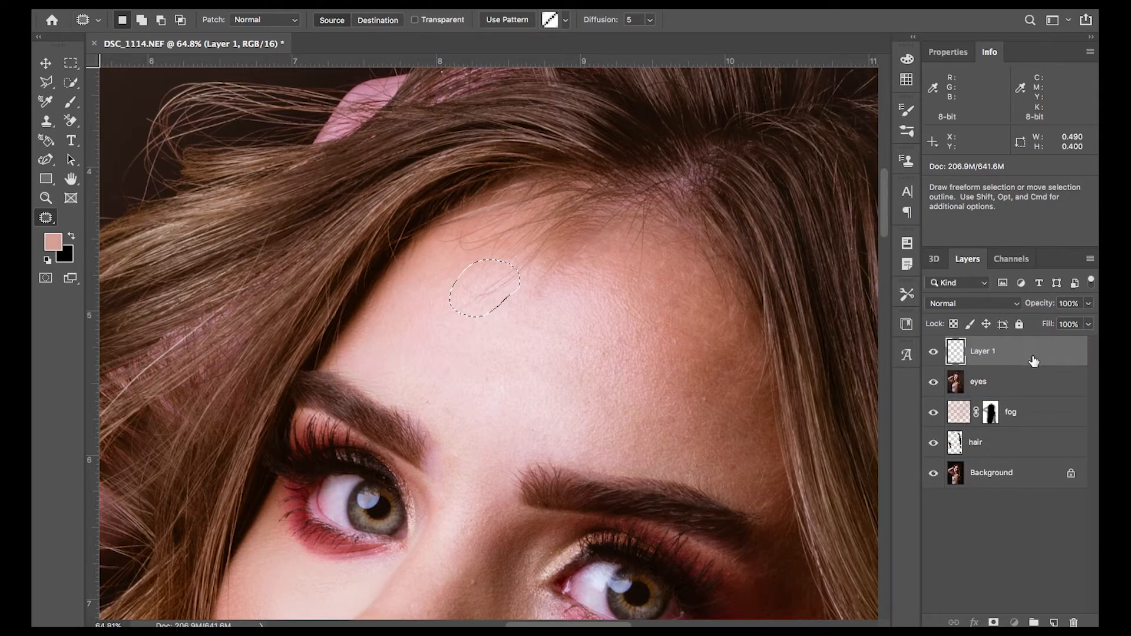
pyautogui.press('super+d')
pyautogui.moveTo(1028, 353); pyautogui.dragTo(1073, 623)
# Step: Duplicate the eyes layer and name the copy hair on face
pyautogui.press('super+j')
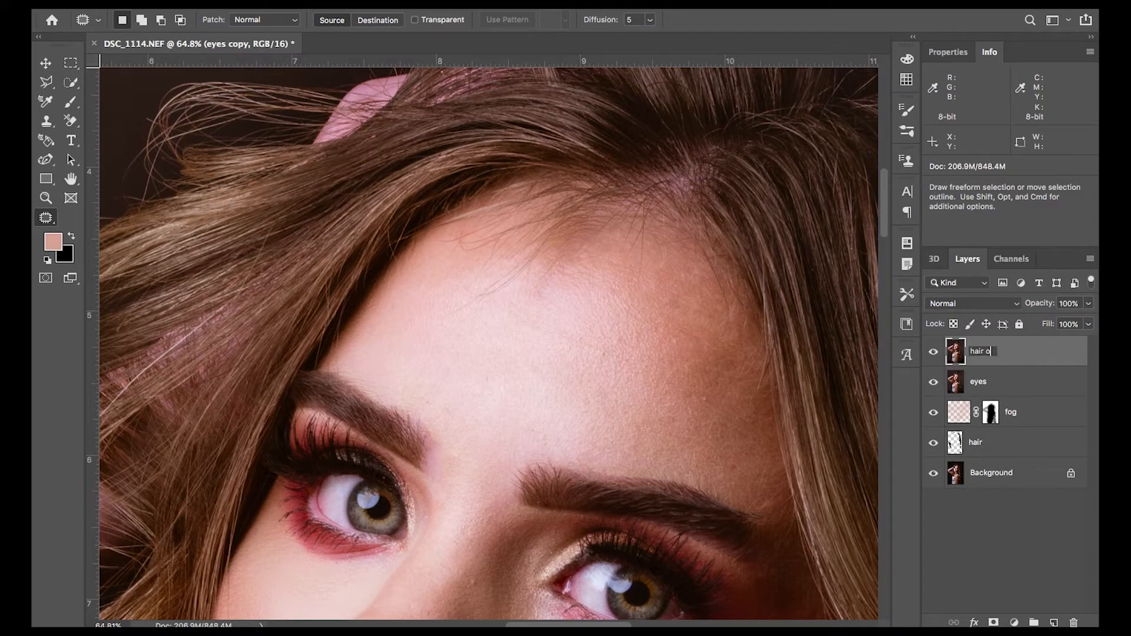
pyautogui.write('ce')
pyautogui.press('Return')
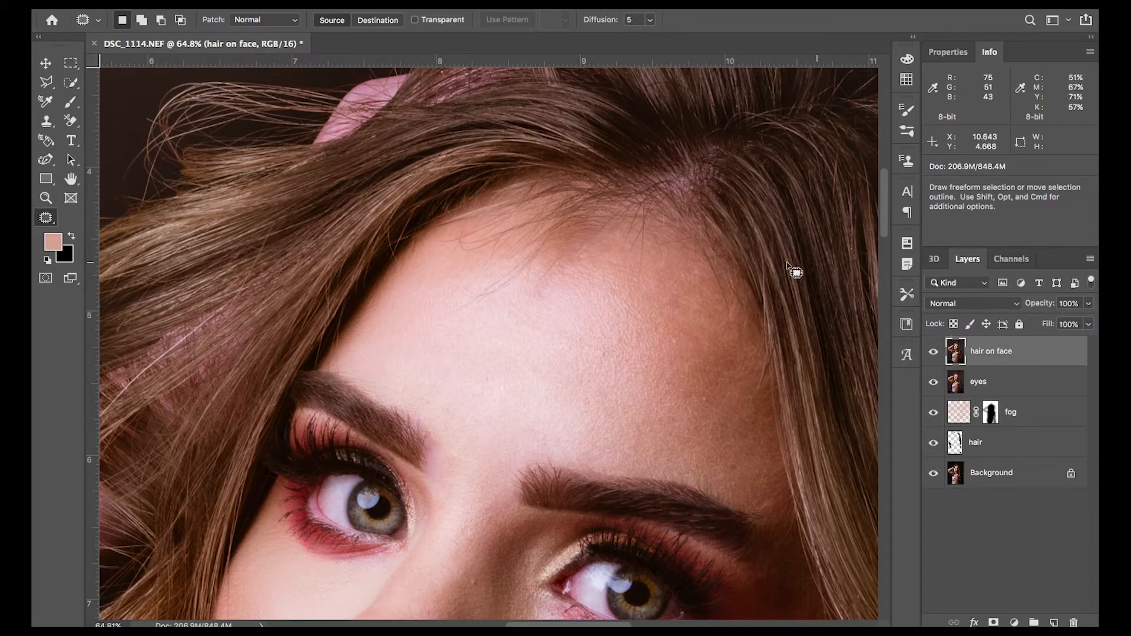
# Step: Patch the loose hair strand in the bright upper part of the forehead with clean skin
pyautogui.moveTo(487, 319)
pyautogui.mouseDown()
pyautogui.moveTo(511, 271)
pyautogui.moveTo(450, 283)
pyautogui.moveTo(469, 316)
pyautogui.moveTo(540, 318)
pyautogui.mouseUp()
pyautogui.click(584, 305)
pyautogui.moveTo(472, 300)
pyautogui.mouseDown()
pyautogui.moveTo(441, 318)
pyautogui.moveTo(462, 322)
pyautogui.mouseUp()
pyautogui.click(563, 321)
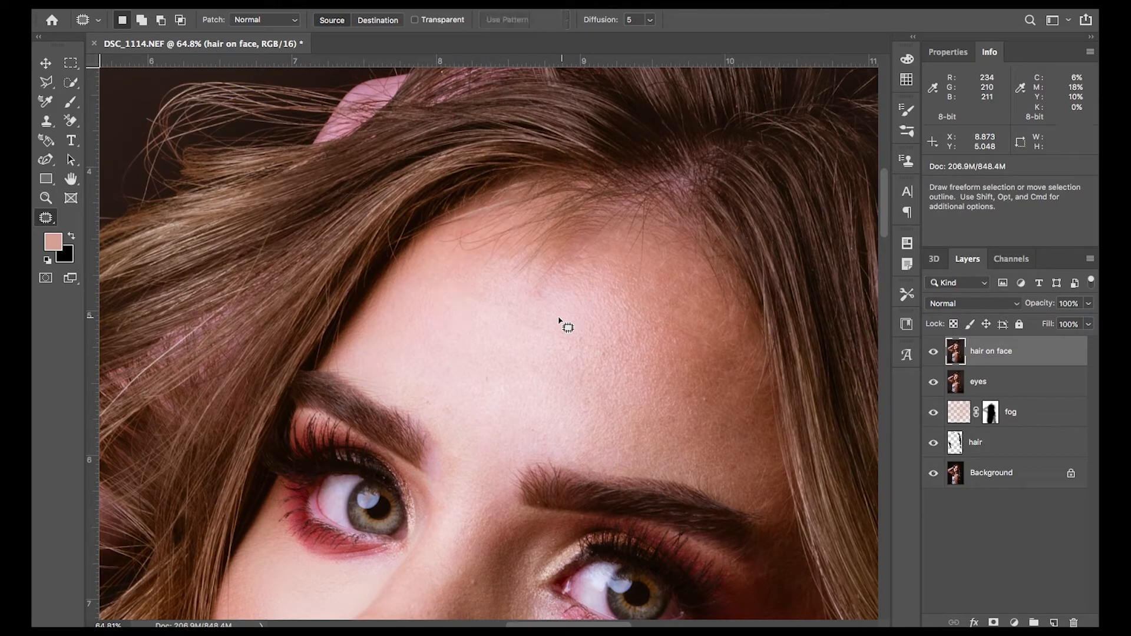
# Step: Try two patches over the small dark mark below the hairline and undo both
pyautogui.moveTo(521, 299)
pyautogui.mouseDown()
pyautogui.moveTo(593, 263)
pyautogui.moveTo(512, 295)
pyautogui.moveTo(621, 302)
pyautogui.mouseUp()
pyautogui.click(629, 371)
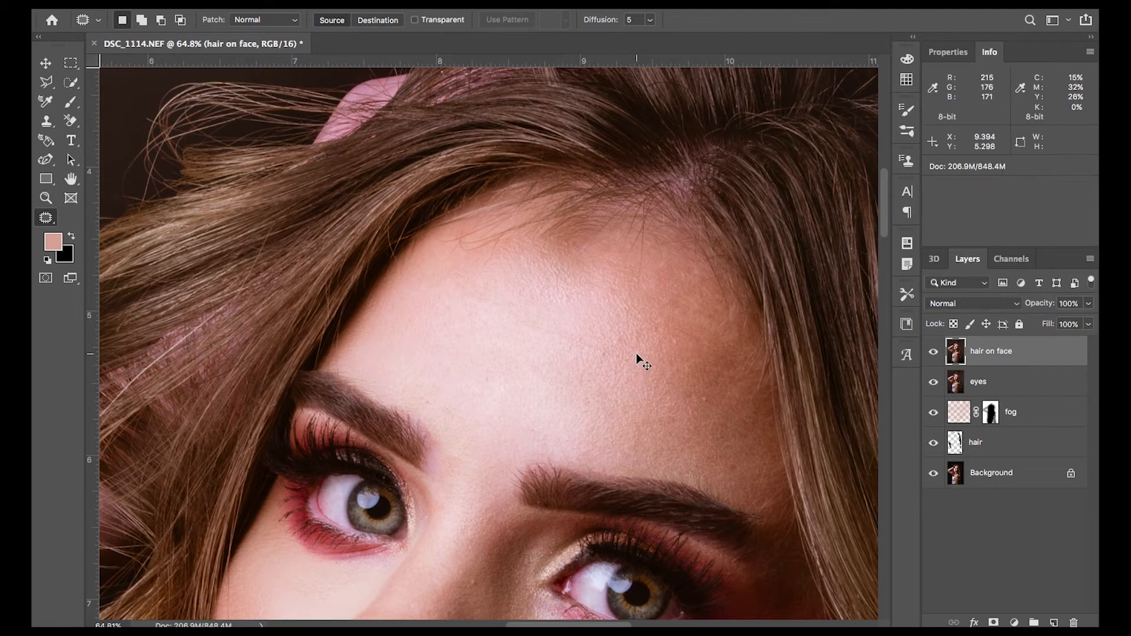
pyautogui.press('super+z')
pyautogui.press('super+z')
pyautogui.click(621, 302)
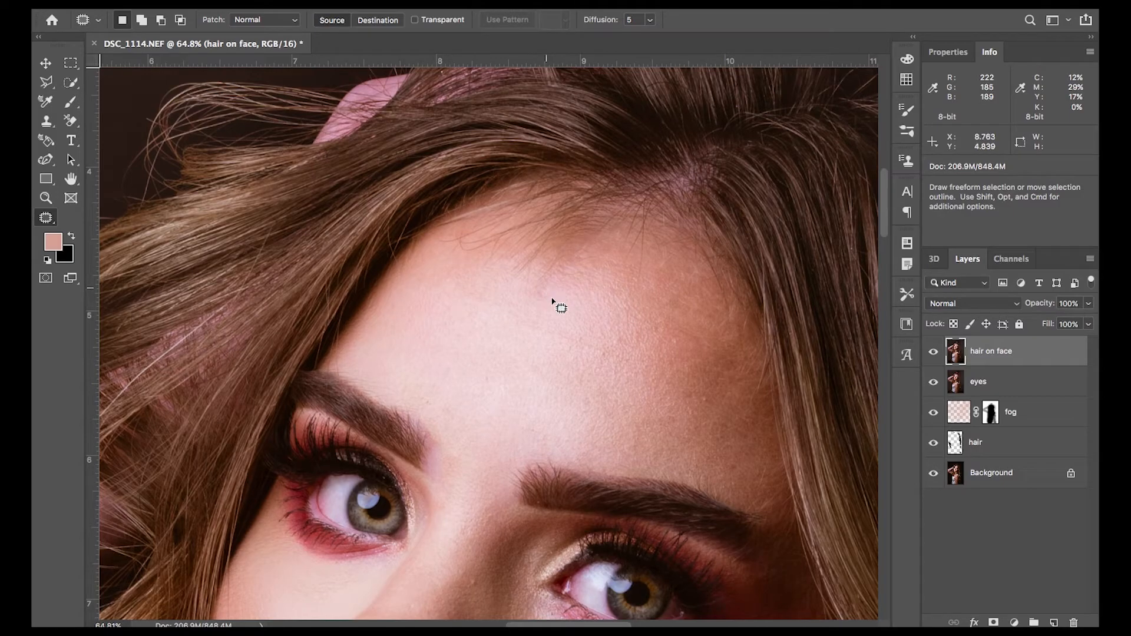
pyautogui.moveTo(550, 302)
pyautogui.mouseDown()
pyautogui.moveTo(535, 277)
pyautogui.moveTo(497, 290)
pyautogui.mouseUp()
pyautogui.click(593, 356)
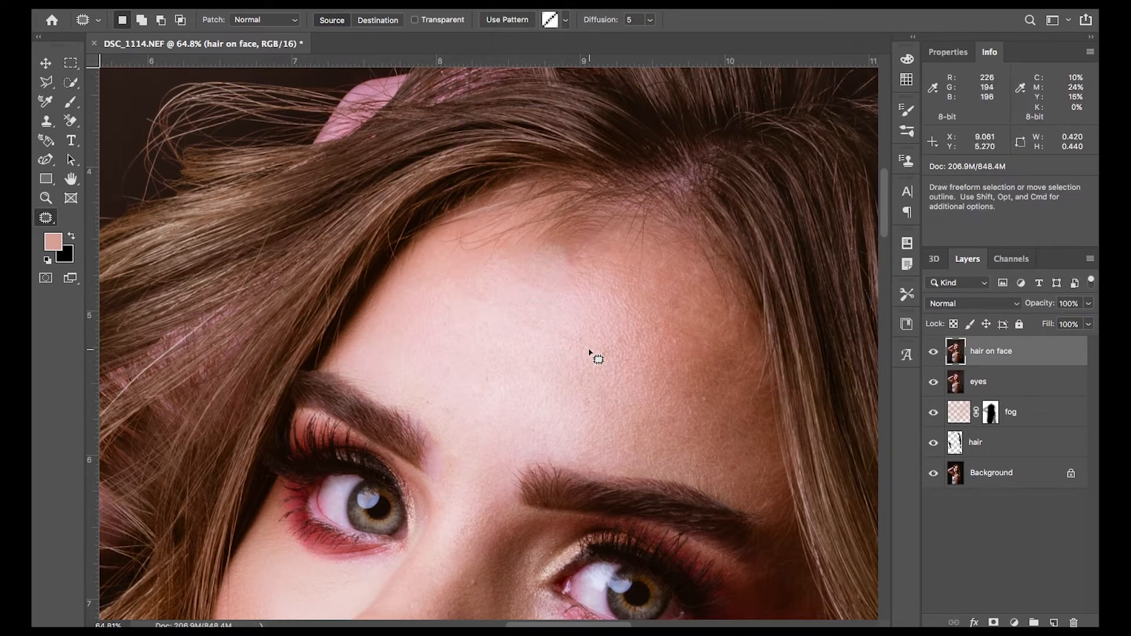
pyautogui.press('super+z')
pyautogui.press('super+z')
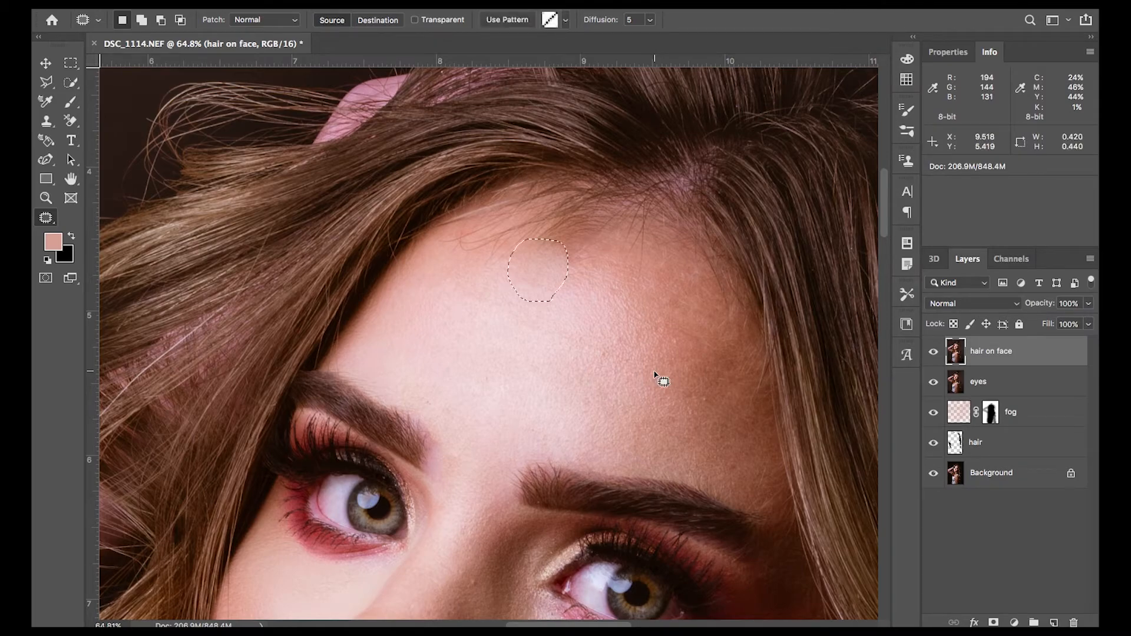
pyautogui.click(554, 311)
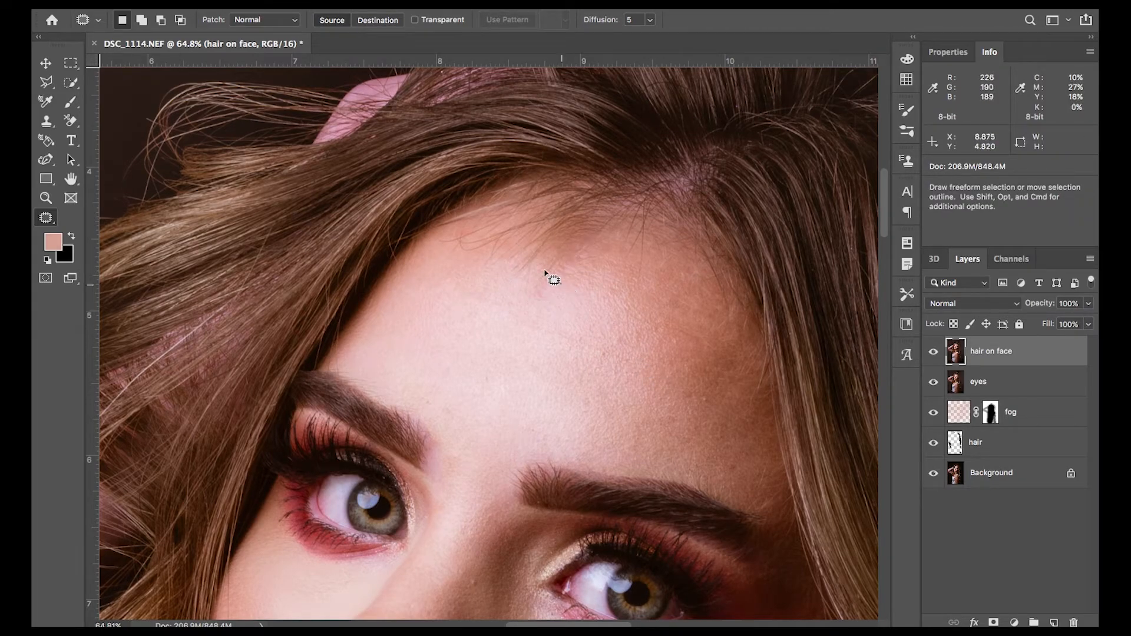
# Step: Patch the small dark mark on the upper forehead and the fine hairs hanging from the hairline on the shadow side
pyautogui.moveTo(559, 284); pyautogui.dragTo(561, 287)
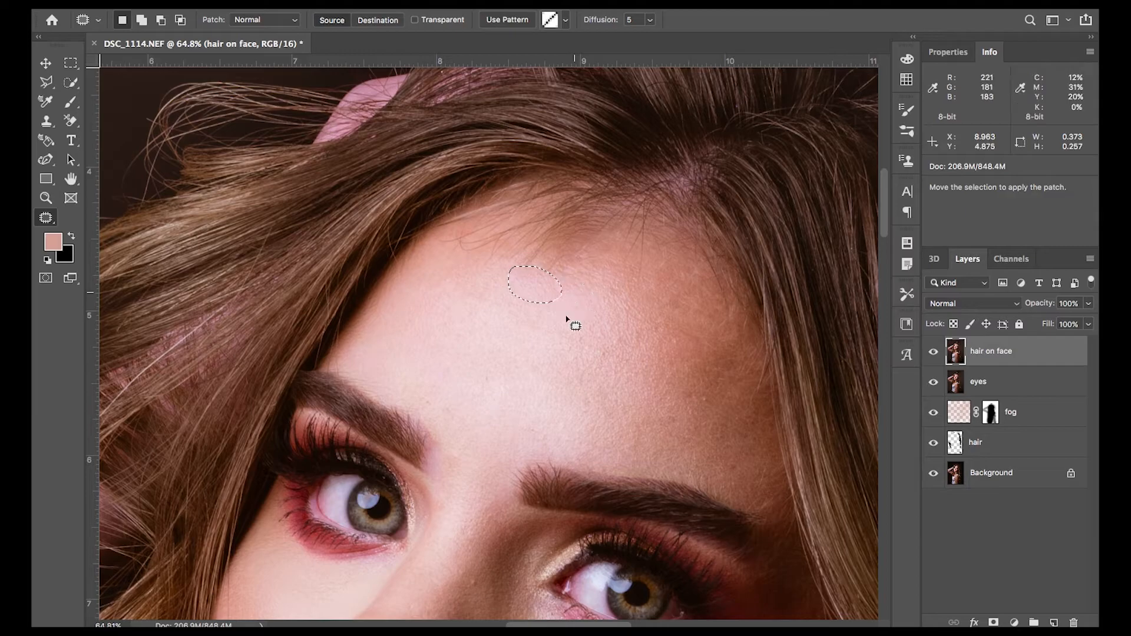
pyautogui.click(558, 340)
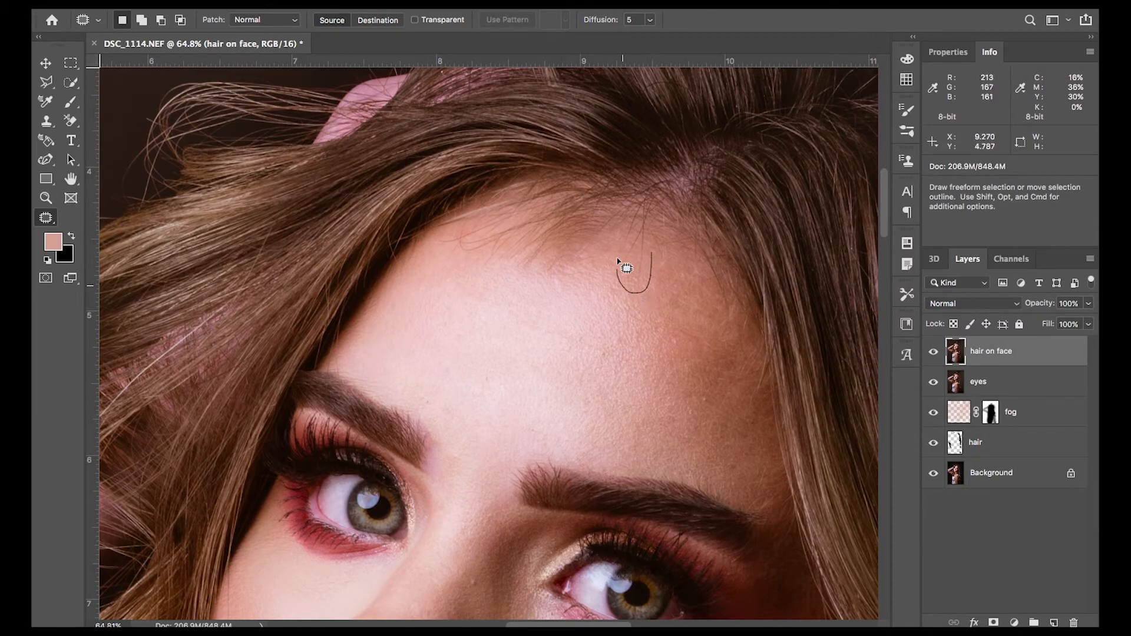
pyautogui.moveTo(660, 255); pyautogui.dragTo(655, 269)
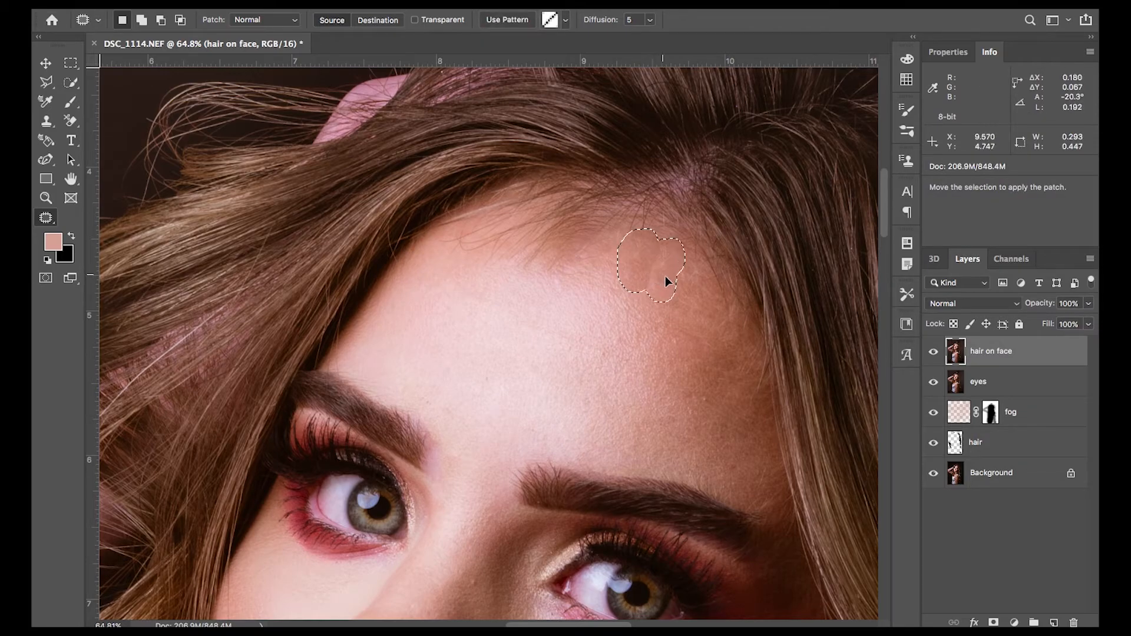
pyautogui.click(656, 304)
pyautogui.moveTo(622, 249)
pyautogui.mouseDown()
pyautogui.moveTo(638, 245)
pyautogui.moveTo(661, 308)
pyautogui.mouseUp()
pyautogui.click(649, 253)
pyautogui.moveTo(648, 252)
pyautogui.mouseDown()
pyautogui.moveTo(624, 255)
pyautogui.moveTo(608, 236)
pyautogui.moveTo(636, 252)
pyautogui.moveTo(623, 317)
pyautogui.mouseUp()
pyautogui.click(600, 258)
pyautogui.click(675, 312)
pyautogui.click(611, 265)
pyautogui.click(621, 293)
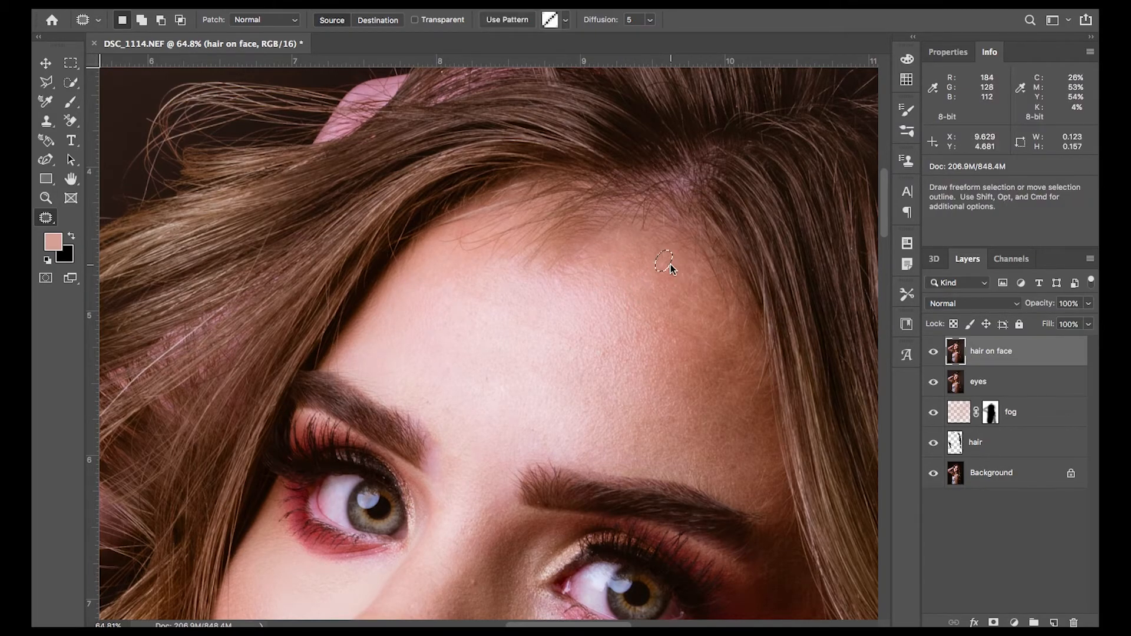
# Step: Patch the remaining fine hairs and uneven skin just below the middle of the hairline
pyautogui.moveTo(613, 278); pyautogui.dragTo(608, 293)
pyautogui.click(636, 265)
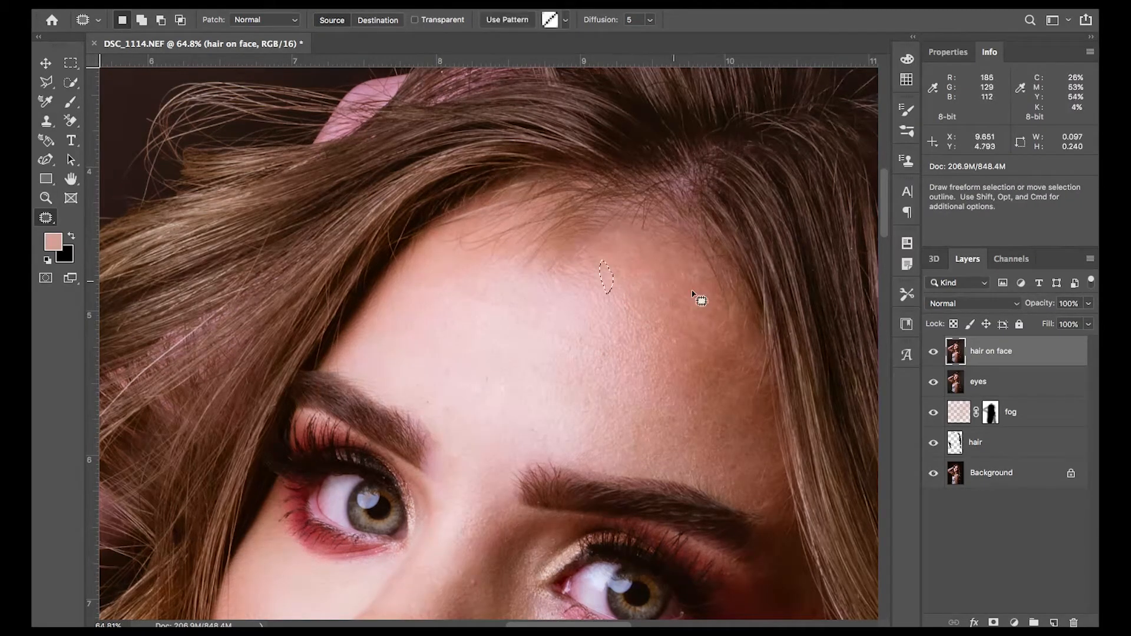
pyautogui.moveTo(607, 247); pyautogui.dragTo(596, 237)
pyautogui.click(656, 290)
pyautogui.moveTo(560, 280); pyautogui.dragTo(571, 283)
pyautogui.click(623, 278)
pyautogui.moveTo(631, 219)
pyautogui.mouseDown()
pyautogui.moveTo(654, 229)
pyautogui.moveTo(641, 315)
pyautogui.moveTo(636, 306)
pyautogui.mouseUp()
pyautogui.click(627, 283)
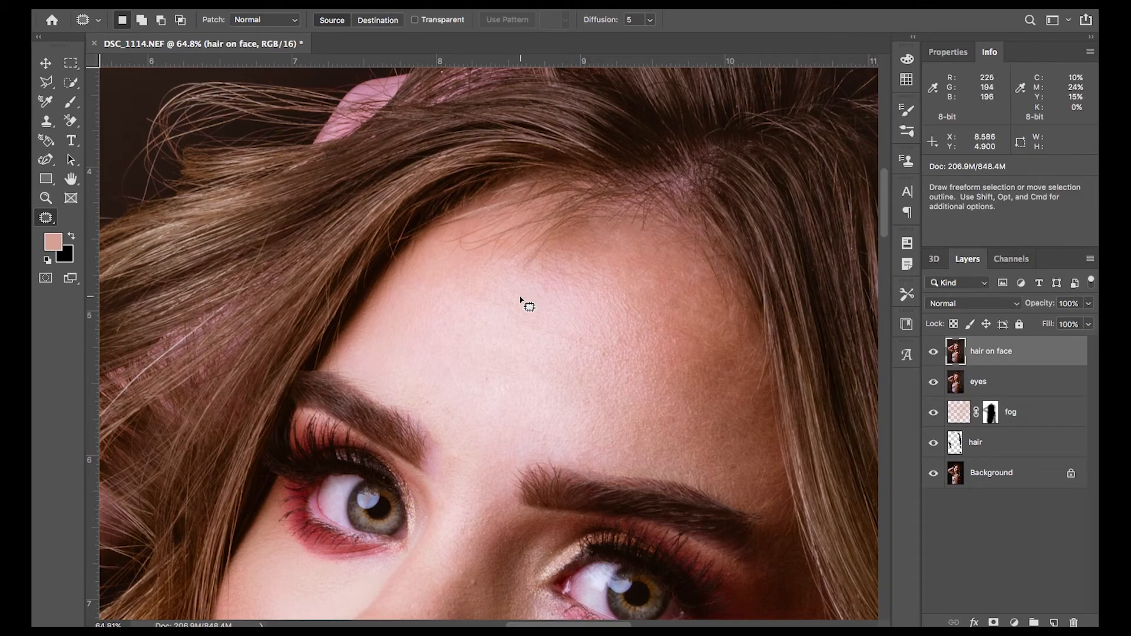
# Step: Patch the flyaway hairs along the hairline on the brighter side of the forehead
pyautogui.moveTo(463, 209)
pyautogui.mouseDown()
pyautogui.moveTo(449, 259)
pyautogui.moveTo(462, 213)
pyautogui.mouseUp()
pyautogui.moveTo(468, 239)
pyautogui.mouseDown()
pyautogui.moveTo(561, 330)
pyautogui.moveTo(553, 295)
pyautogui.mouseUp()
pyautogui.moveTo(458, 219); pyautogui.dragTo(514, 231)
pyautogui.click(561, 290)
pyautogui.moveTo(475, 242)
pyautogui.mouseDown()
pyautogui.moveTo(559, 288)
pyautogui.moveTo(556, 256)
pyautogui.mouseUp()
pyautogui.moveTo(524, 255)
pyautogui.mouseDown()
pyautogui.moveTo(533, 271)
pyautogui.moveTo(471, 259)
pyautogui.mouseUp()
pyautogui.moveTo(580, 237)
pyautogui.mouseDown()
pyautogui.moveTo(576, 245)
pyautogui.moveTo(613, 249)
pyautogui.moveTo(568, 263)
pyautogui.moveTo(566, 253)
pyautogui.mouseUp()
pyautogui.click(589, 277)
pyautogui.moveTo(542, 260); pyautogui.dragTo(547, 301)
pyautogui.click(522, 220)
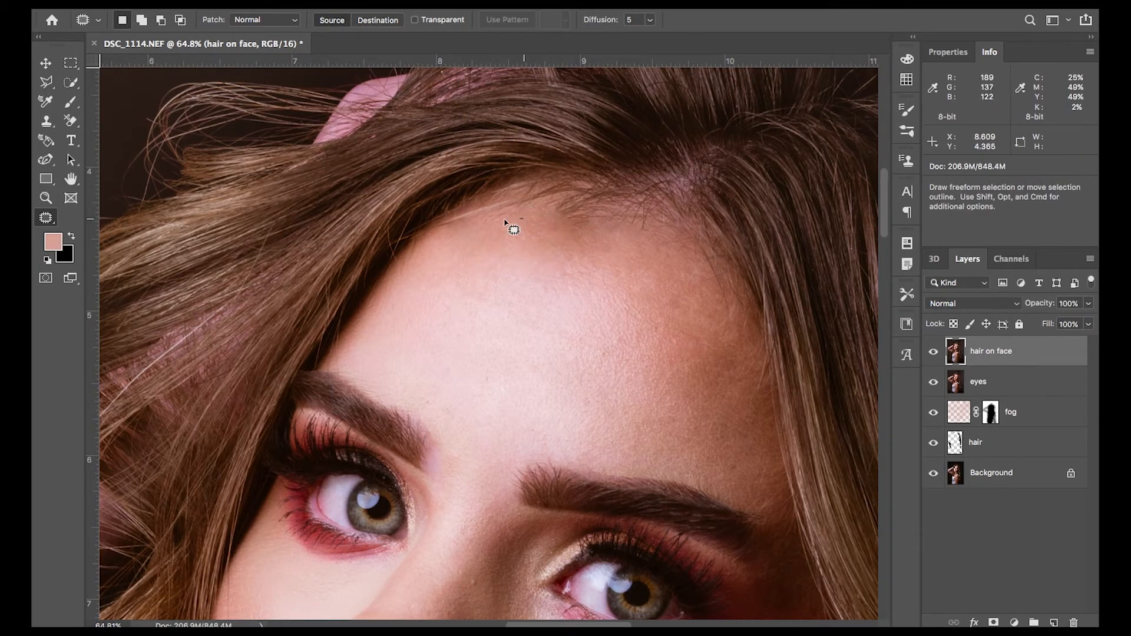
# Step: Patch the last short hairs around the hairline's center and its brighter-side edge
pyautogui.moveTo(561, 241); pyautogui.dragTo(555, 226)
pyautogui.moveTo(574, 221); pyautogui.dragTo(630, 248)
pyautogui.click(639, 258)
pyautogui.moveTo(471, 224); pyautogui.dragTo(483, 220)
pyautogui.moveTo(504, 213); pyautogui.dragTo(534, 255)
pyautogui.click(572, 262)
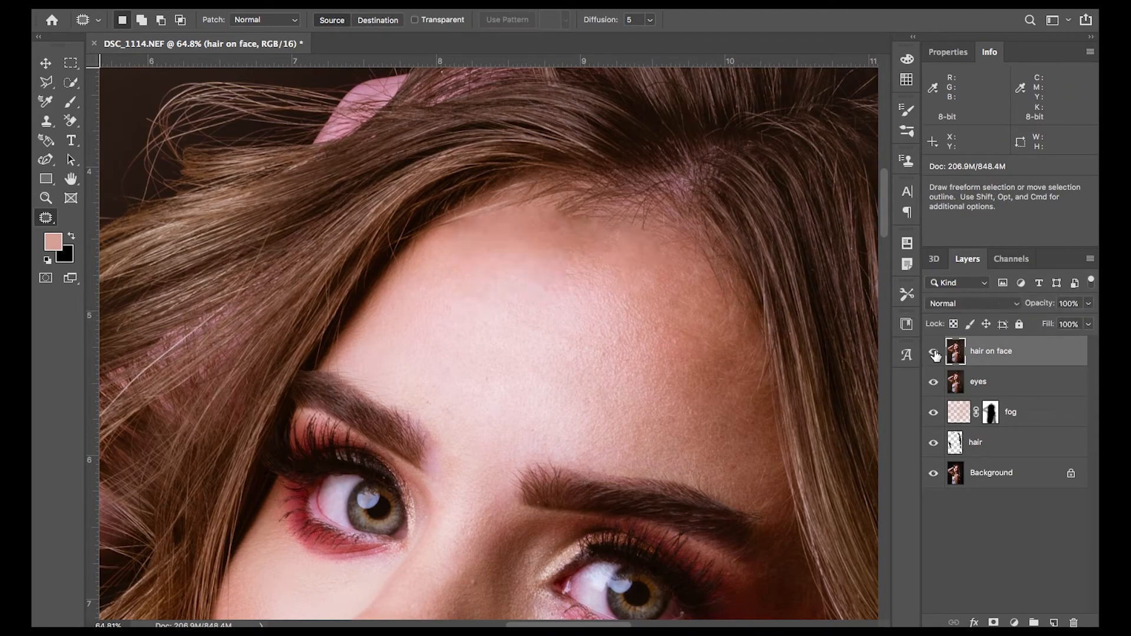
# Step: Try to remove the thin curved hair strand on the neck with the Healing Brush tool
pyautogui.scroll(-15, 744, 371)
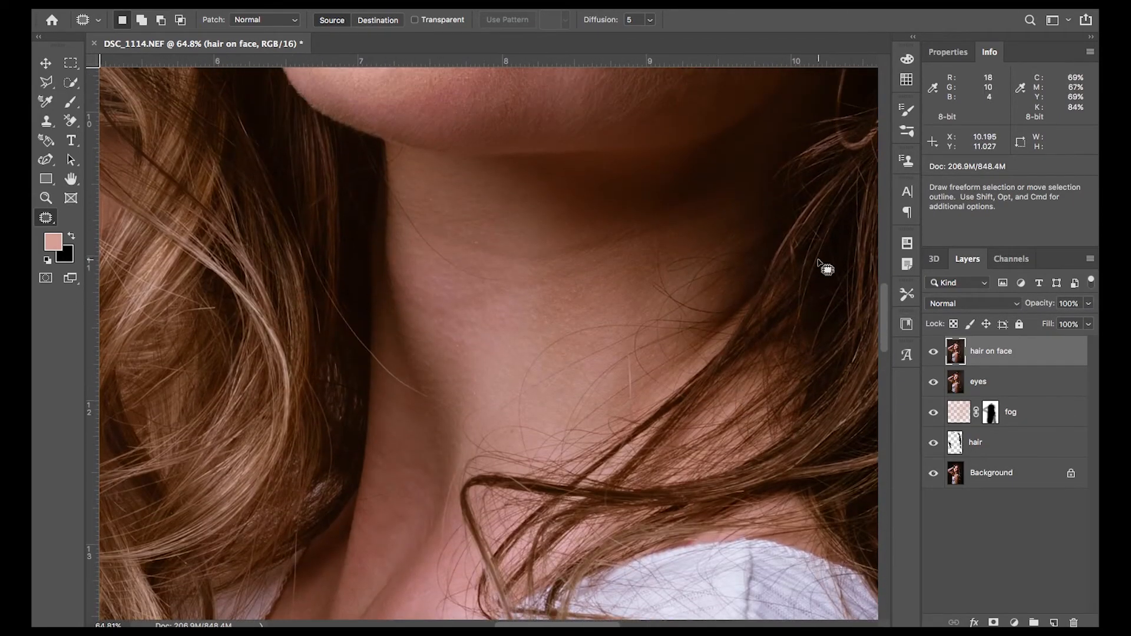
pyautogui.click(45, 218)
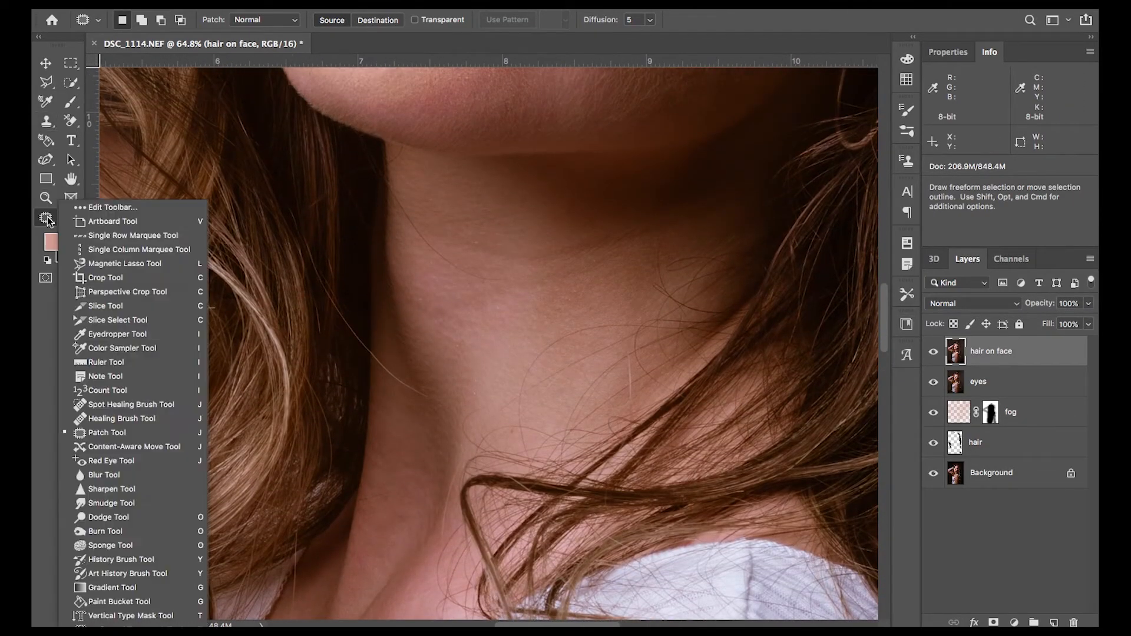
pyautogui.click(127, 405)
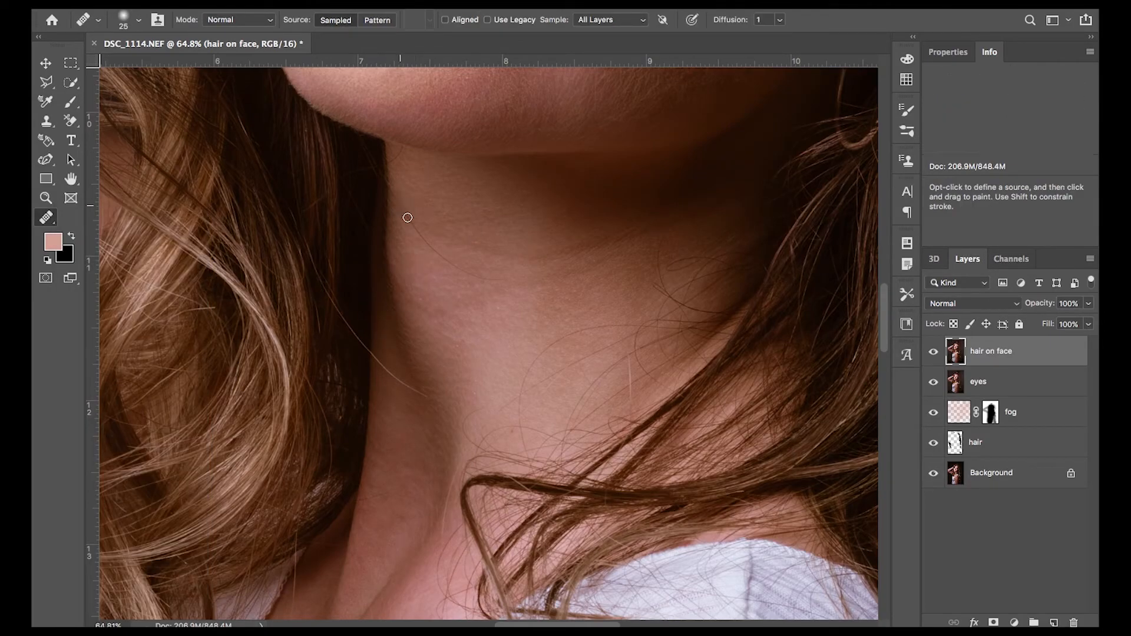
pyautogui.moveTo(439, 252); pyautogui.dragTo(453, 264)
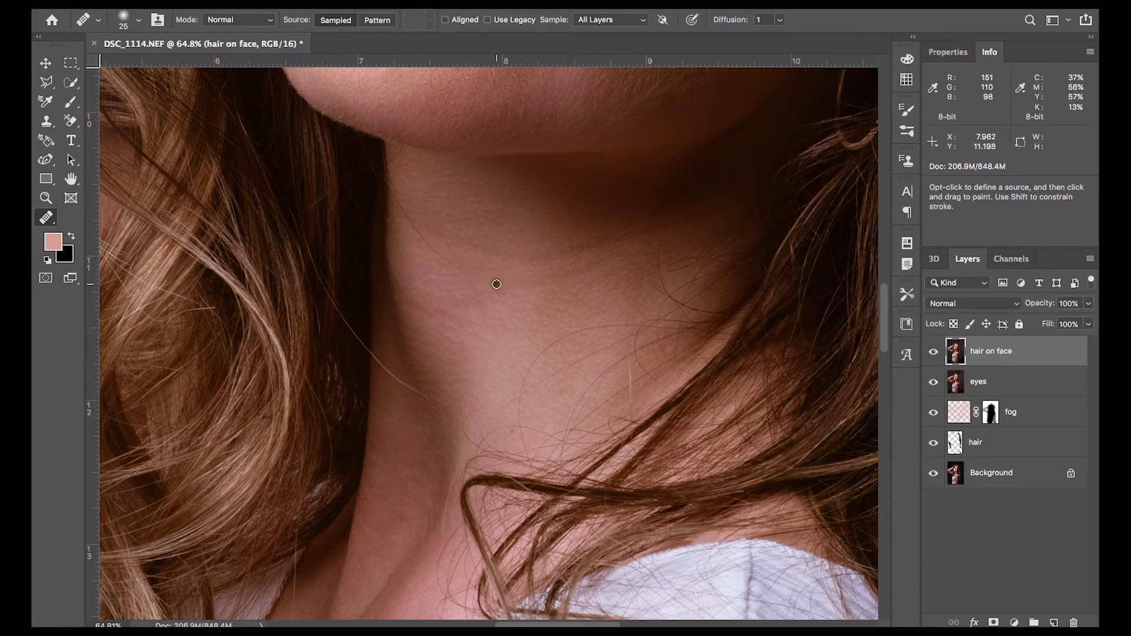
# Step: Patch the lower part of the thin curved hair strand on the neck at 200% zoom
pyautogui.press('z')
pyautogui.click(475, 255)
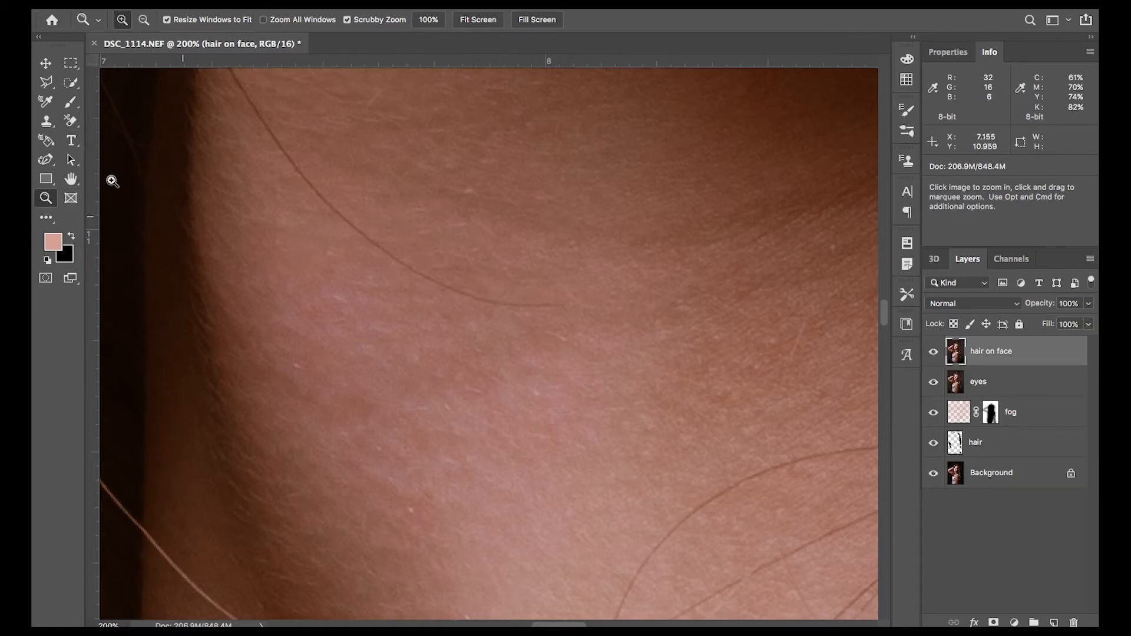
pyautogui.click(46, 217)
pyautogui.click(121, 432)
pyautogui.moveTo(452, 280)
pyautogui.mouseDown()
pyautogui.moveTo(426, 275)
pyautogui.moveTo(457, 283)
pyautogui.moveTo(447, 259)
pyautogui.mouseUp()
pyautogui.press('super+d')
pyautogui.moveTo(364, 223); pyautogui.dragTo(355, 211)
pyautogui.moveTo(356, 215); pyautogui.dragTo(369, 211)
pyautogui.press('super+d')
# Step: Patch the upper part of the thin curved neck strand up toward the jaw
pyautogui.scroll(5, 369, 214)
pyautogui.moveTo(271, 238)
pyautogui.mouseDown()
pyautogui.moveTo(269, 282)
pyautogui.moveTo(274, 243)
pyautogui.mouseUp()
pyautogui.moveTo(278, 262); pyautogui.dragTo(285, 239)
pyautogui.press('super+d')
pyautogui.moveTo(277, 112)
pyautogui.mouseDown()
pyautogui.moveTo(306, 141)
pyautogui.moveTo(293, 172)
pyautogui.moveTo(318, 174)
pyautogui.mouseUp()
pyautogui.press('super+d')
# Step: Patch the long hair strand that runs from the dark hair across the brighter-side edge of the neck
pyautogui.scroll(-10, 318, 174)
pyautogui.moveTo(252, 290)
pyautogui.mouseDown()
pyautogui.moveTo(278, 345)
pyautogui.moveTo(251, 284)
pyautogui.moveTo(308, 280)
pyautogui.moveTo(218, 302)
pyautogui.moveTo(233, 298)
pyautogui.mouseUp()
pyautogui.press('super+d')
pyautogui.scroll(2, 309, 281)
pyautogui.moveTo(231, 294); pyautogui.dragTo(269, 325)
pyautogui.press('super+d')
pyautogui.scroll(3, 192, 237)
pyautogui.hscroll(2, 192, 237)
pyautogui.moveTo(201, 319); pyautogui.dragTo(215, 321)
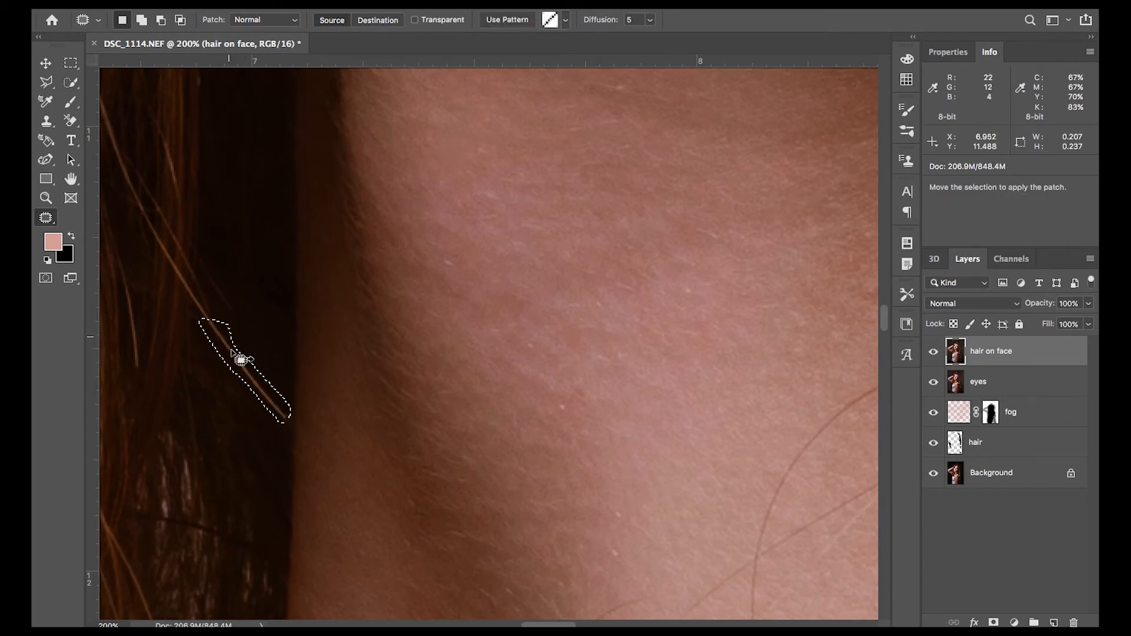
pyautogui.press('super+d')
# Step: Patch the fine hairs on the shadow side of the neck below the jaw
pyautogui.scroll(-10, 313, 410)
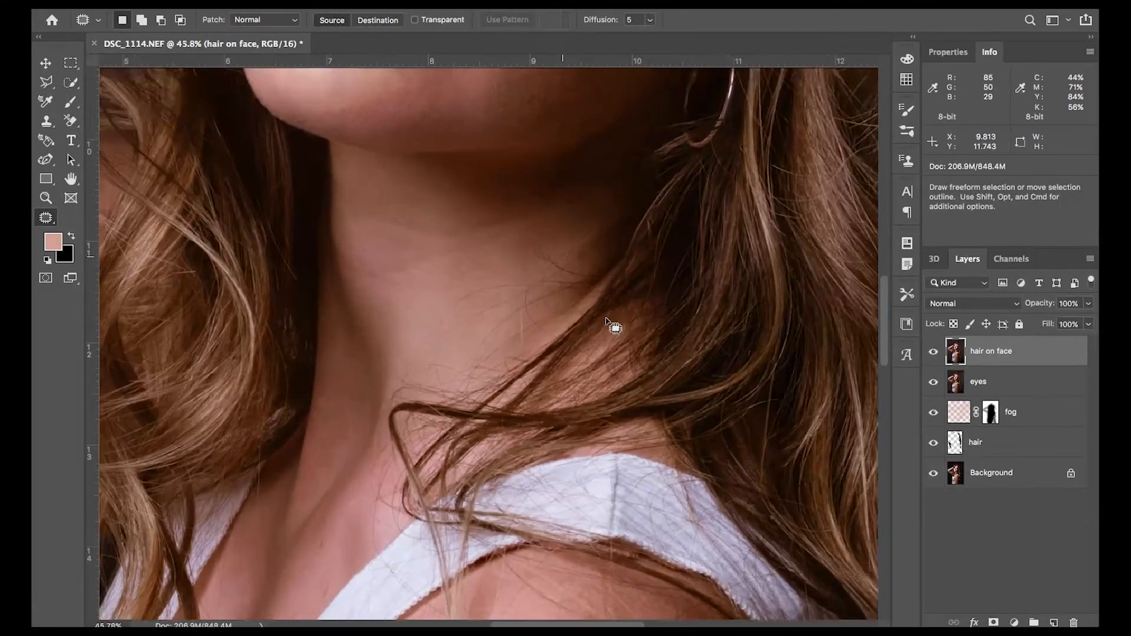
pyautogui.scroll(4, 607, 318)
pyautogui.moveTo(440, 202)
pyautogui.mouseDown()
pyautogui.moveTo(448, 177)
pyautogui.moveTo(441, 211)
pyautogui.moveTo(415, 216)
pyautogui.moveTo(512, 240)
pyautogui.moveTo(427, 227)
pyautogui.mouseUp()
pyautogui.press('super+d')
pyautogui.moveTo(500, 247)
pyautogui.mouseDown()
pyautogui.moveTo(542, 233)
pyautogui.moveTo(500, 253)
pyautogui.moveTo(530, 291)
pyautogui.moveTo(479, 253)
pyautogui.mouseUp()
pyautogui.press('super+d')
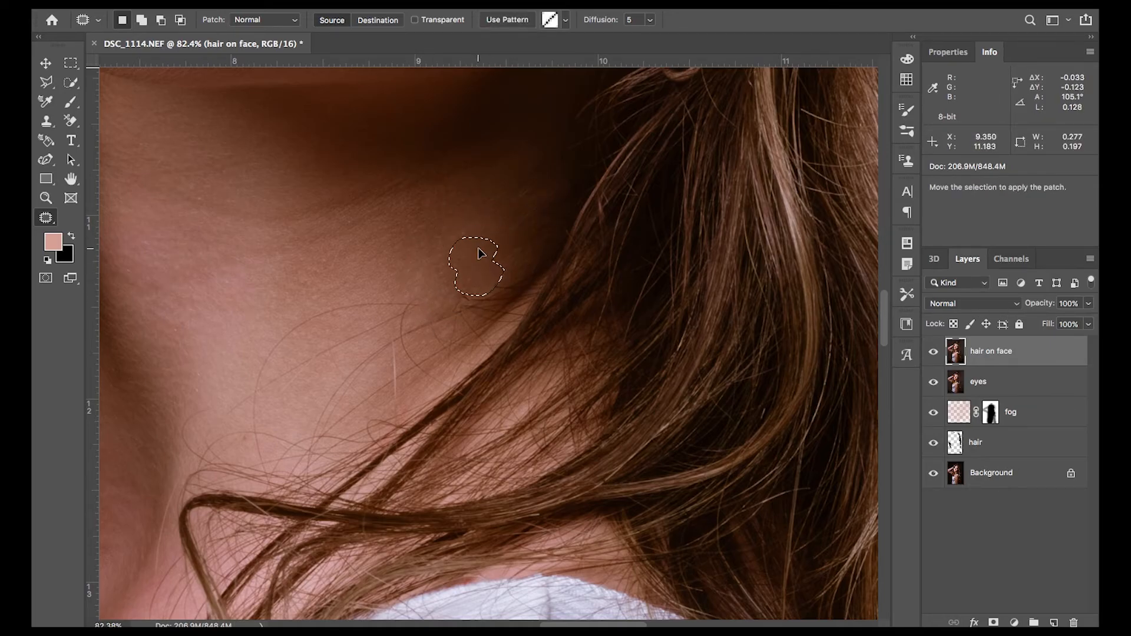
pyautogui.press('super+d')
# Step: Patch the thin curved hairs across the middle of the neck
pyautogui.hscroll(-3, 404, 292)
pyautogui.moveTo(404, 292)
pyautogui.mouseDown()
pyautogui.moveTo(399, 308)
pyautogui.moveTo(487, 235)
pyautogui.moveTo(460, 329)
pyautogui.mouseUp()
pyautogui.press('super+d')
pyautogui.hscroll(-3, 471, 256)
pyautogui.scroll(-2, 472, 256)
pyautogui.press('super+d')
pyautogui.hscroll(3, 583, 222)
pyautogui.scroll(2, 583, 222)
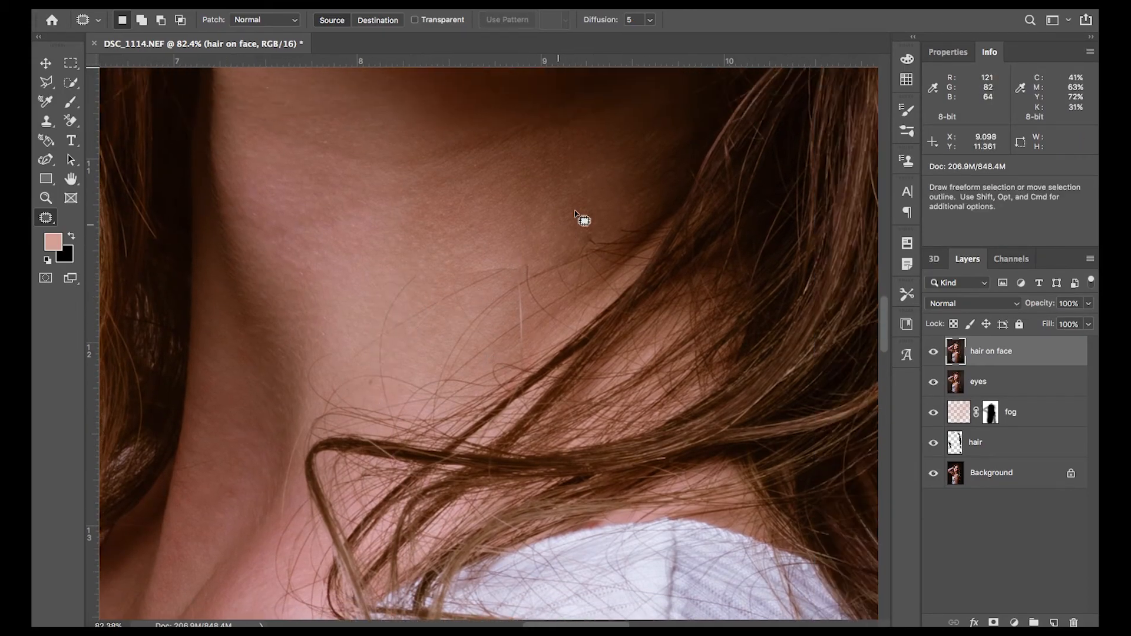
# Step: Patch the loose hairs sticking out onto the neck along the hanging hair on the shadow side
pyautogui.moveTo(654, 223)
pyautogui.mouseDown()
pyautogui.moveTo(624, 297)
pyautogui.moveTo(576, 291)
pyautogui.moveTo(586, 222)
pyautogui.mouseUp()
pyautogui.press('super+d')
pyautogui.scroll(6, 629, 436)
pyautogui.hscroll(2, 629, 436)
pyautogui.hscroll(-3, 613, 359)
pyautogui.moveTo(626, 434)
pyautogui.mouseDown()
pyautogui.moveTo(547, 412)
pyautogui.moveTo(558, 295)
pyautogui.moveTo(522, 379)
pyautogui.moveTo(517, 404)
pyautogui.moveTo(543, 336)
pyautogui.moveTo(619, 366)
pyautogui.moveTo(652, 349)
pyautogui.mouseUp()
pyautogui.press('super+d')
pyautogui.scroll(-2, 614, 359)
pyautogui.press('super+d')
pyautogui.scroll(-2, 541, 371)
pyautogui.hscroll(2, 652, 348)
pyautogui.moveTo(639, 254)
pyautogui.mouseDown()
pyautogui.moveTo(591, 245)
pyautogui.moveTo(639, 253)
pyautogui.moveTo(682, 215)
pyautogui.moveTo(677, 188)
pyautogui.mouseUp()
pyautogui.press('super+d')
pyautogui.hscroll(3, 665, 242)
pyautogui.press('super+d')
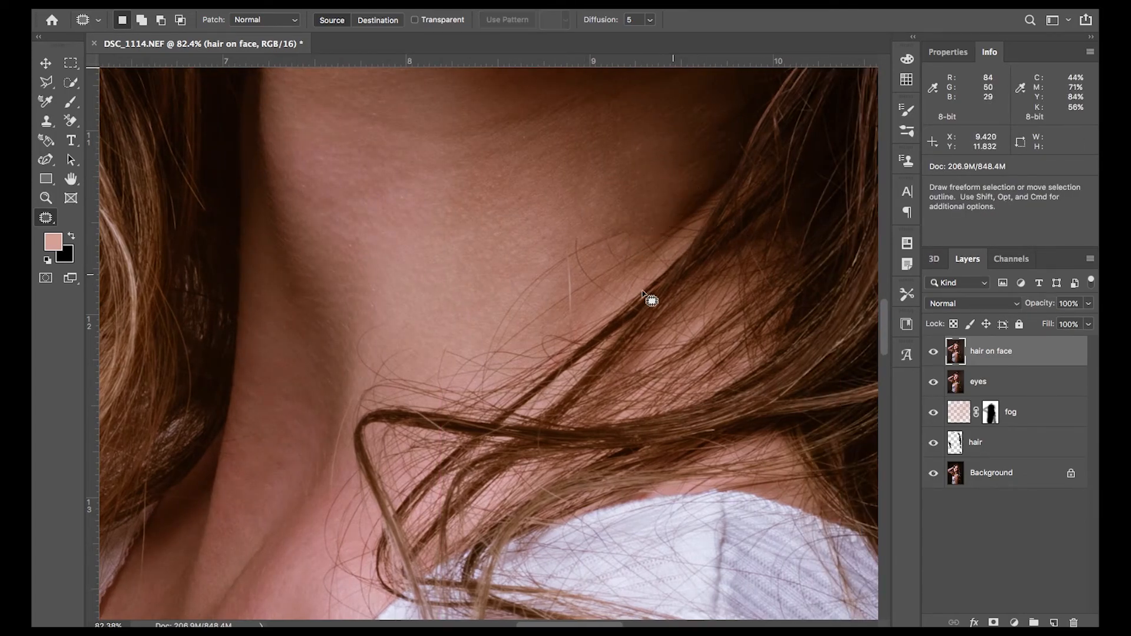
# Step: Patch the pale vertical strand and the fine curved hairs next to it on the lower neck
pyautogui.moveTo(652, 243)
pyautogui.mouseDown()
pyautogui.moveTo(613, 232)
pyautogui.moveTo(646, 200)
pyautogui.mouseUp()
pyautogui.press('super+d')
pyautogui.moveTo(557, 242)
pyautogui.mouseDown()
pyautogui.moveTo(543, 257)
pyautogui.moveTo(555, 295)
pyautogui.mouseUp()
pyautogui.press('super+d')
pyautogui.scroll(-2, 570, 301)
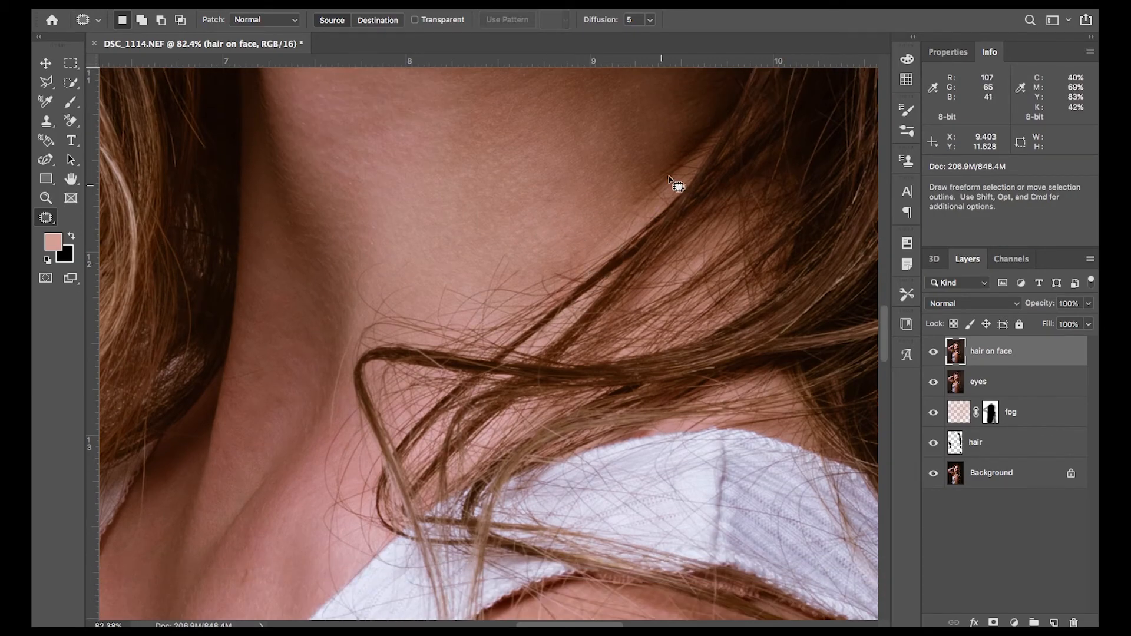
# Step: Patch the fine flyaway hairs on the lower neck just above the bent hair strand
pyautogui.moveTo(429, 290); pyautogui.dragTo(513, 291)
pyautogui.hscroll(-4, 554, 250)
pyautogui.moveTo(639, 245)
pyautogui.mouseDown()
pyautogui.moveTo(611, 252)
pyautogui.moveTo(626, 306)
pyautogui.mouseUp()
pyautogui.moveTo(625, 290); pyautogui.dragTo(626, 232)
pyautogui.press('super+d')
# Step: Patch the neck skin above the bend of the loose strand with clean skin sampled nearby
pyautogui.hscroll(-1, 548, 247)
pyautogui.moveTo(523, 253); pyautogui.dragTo(545, 253)
pyautogui.moveTo(545, 262); pyautogui.dragTo(635, 243)
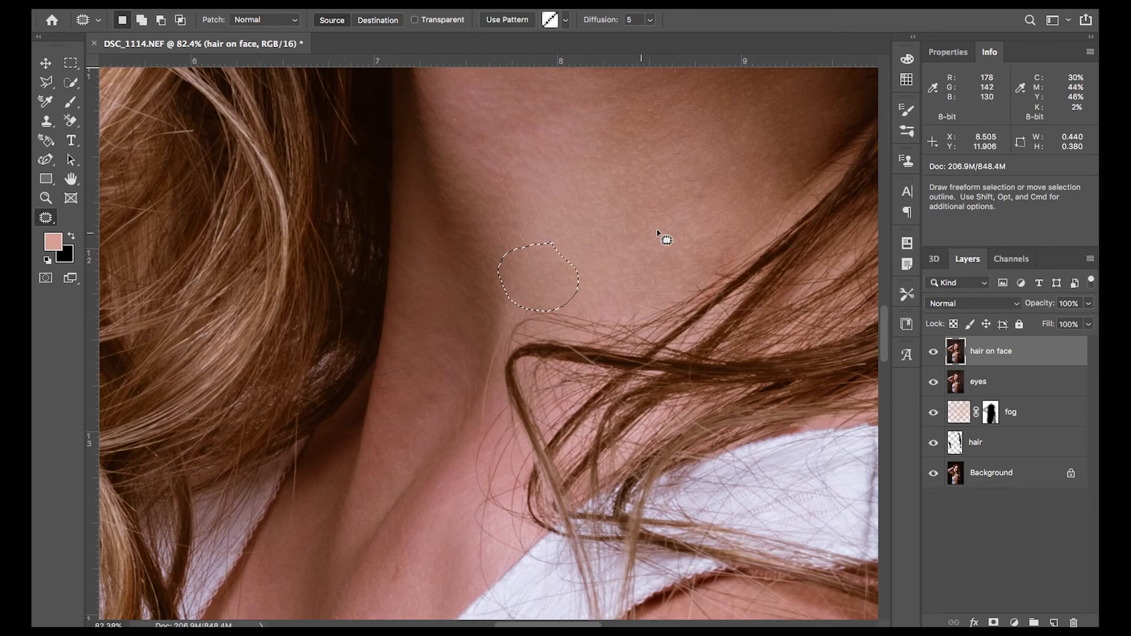
pyautogui.press('super+d')
pyautogui.hscroll(3, 510, 233)
pyautogui.hscroll(-1, 430, 283)
pyautogui.moveTo(438, 288)
pyautogui.mouseDown()
pyautogui.moveTo(438, 307)
pyautogui.moveTo(406, 330)
pyautogui.mouseUp()
pyautogui.press('super+d')
# Step: Compare the neck and shoulder area with the hair on face layer hidden and shown
pyautogui.scroll(-5, 443, 337)
pyautogui.click(933, 353)
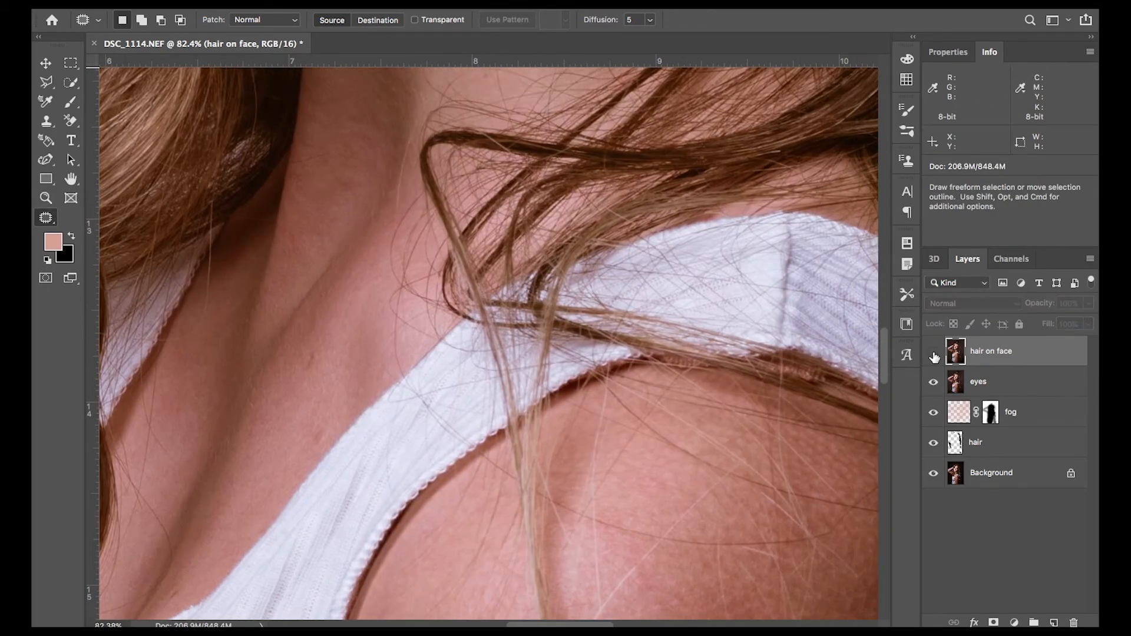
pyautogui.click(933, 352)
# Step: Patch two remaining spots of stray hair higher up on the portrait
pyautogui.scroll(12, 580, 439)
pyautogui.moveTo(543, 440)
pyautogui.mouseDown()
pyautogui.moveTo(583, 411)
pyautogui.moveTo(559, 379)
pyautogui.mouseUp()
pyautogui.press('super+d')
pyautogui.moveTo(446, 470)
pyautogui.mouseDown()
pyautogui.moveTo(490, 477)
pyautogui.moveTo(528, 434)
pyautogui.mouseUp()
pyautogui.press('super+d')
# Step: Save the retouched document with the whole portrait in view and inspect it in Lightroom Classic
pyautogui.press('super+0')
pyautogui.press('h')
pyautogui.press('super+s')
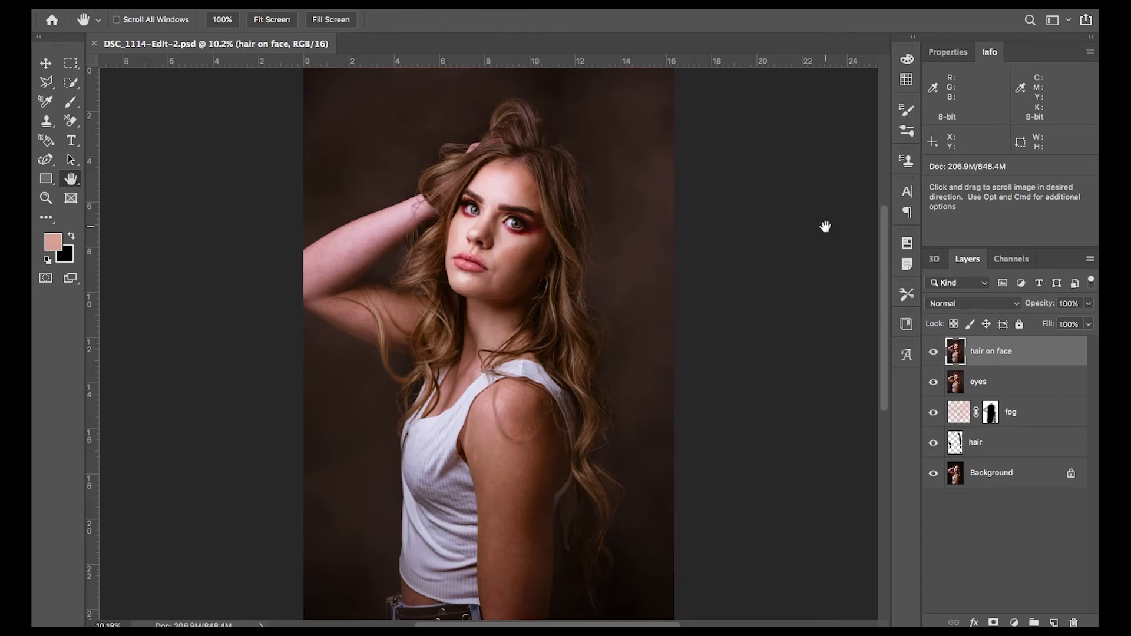
pyautogui.click(864, 612)
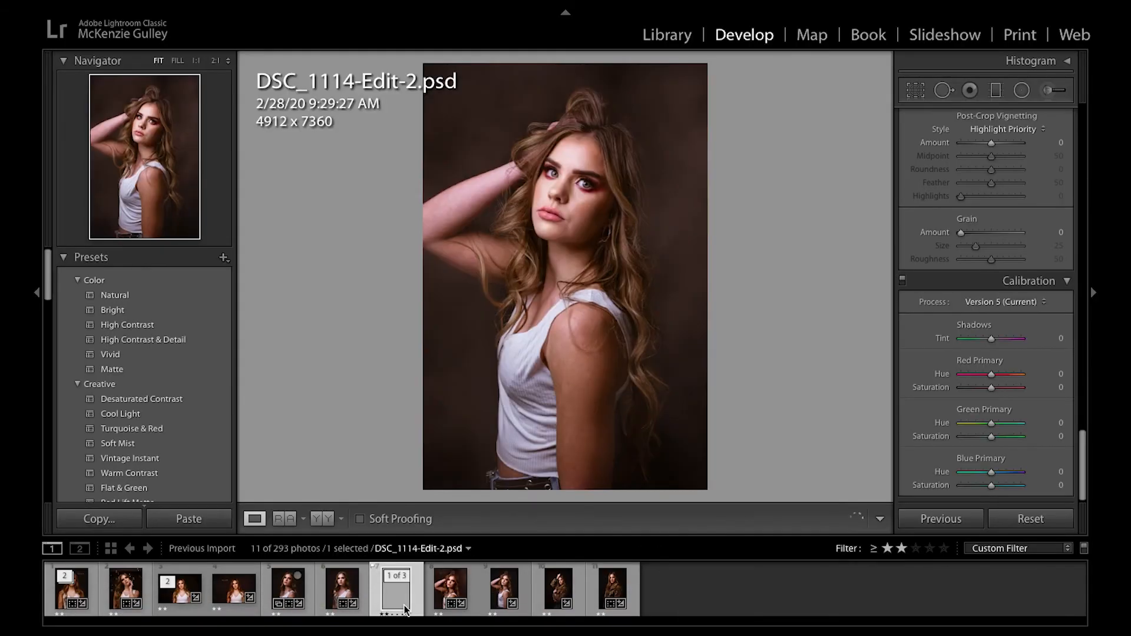
pyautogui.click(580, 201)
pyautogui.click(563, 182)
# Step: Apply the Artistic 05 profile to DSC_1114-Edit-2.psd with an amount of 62
pyautogui.scroll(10, 1002, 265)
pyautogui.click(1056, 170)
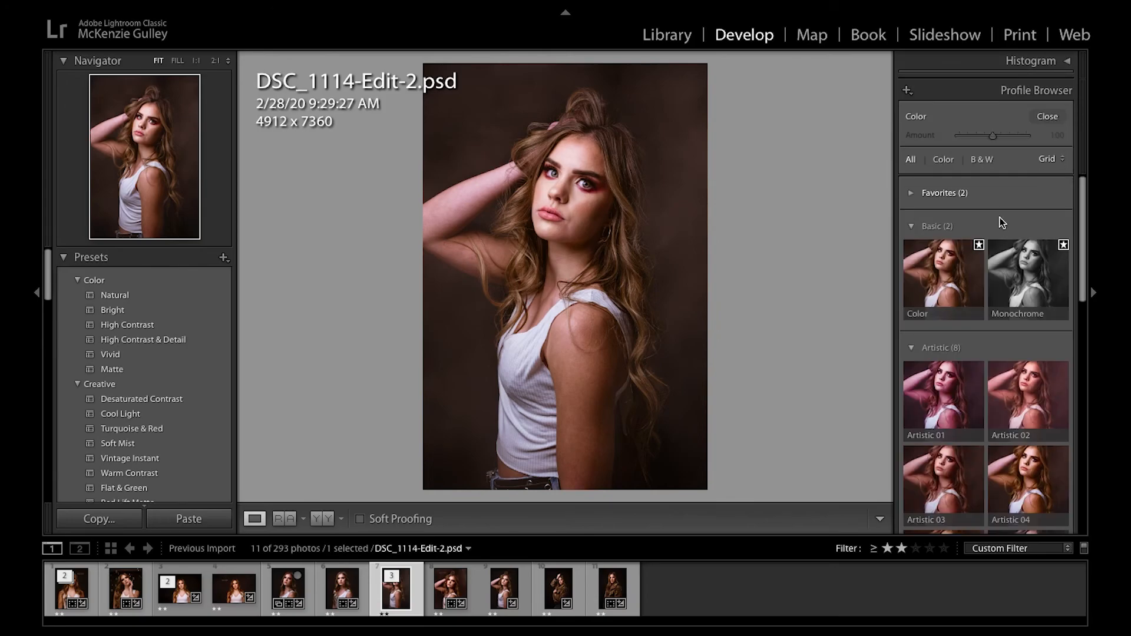
pyautogui.scroll(-2, 942, 412)
pyautogui.click(945, 478)
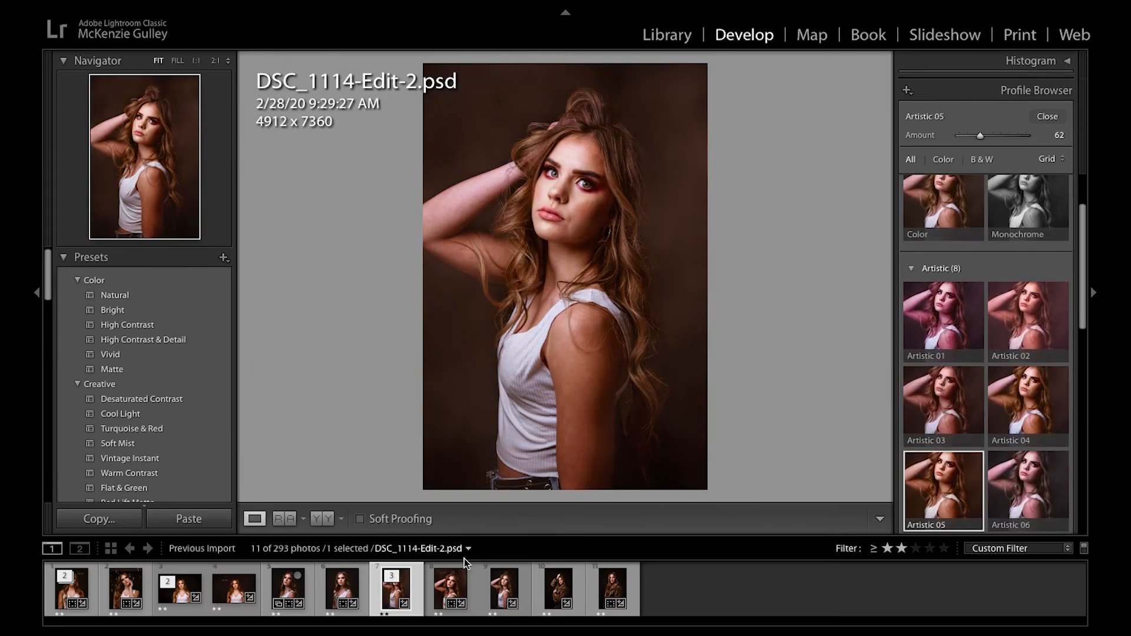
# Step: Compare DSC_1114-Edit-2.psd with the earlier DSC_1114-Edit.psd and close the profile browser
pyautogui.click(451, 589)
pyautogui.click(393, 589)
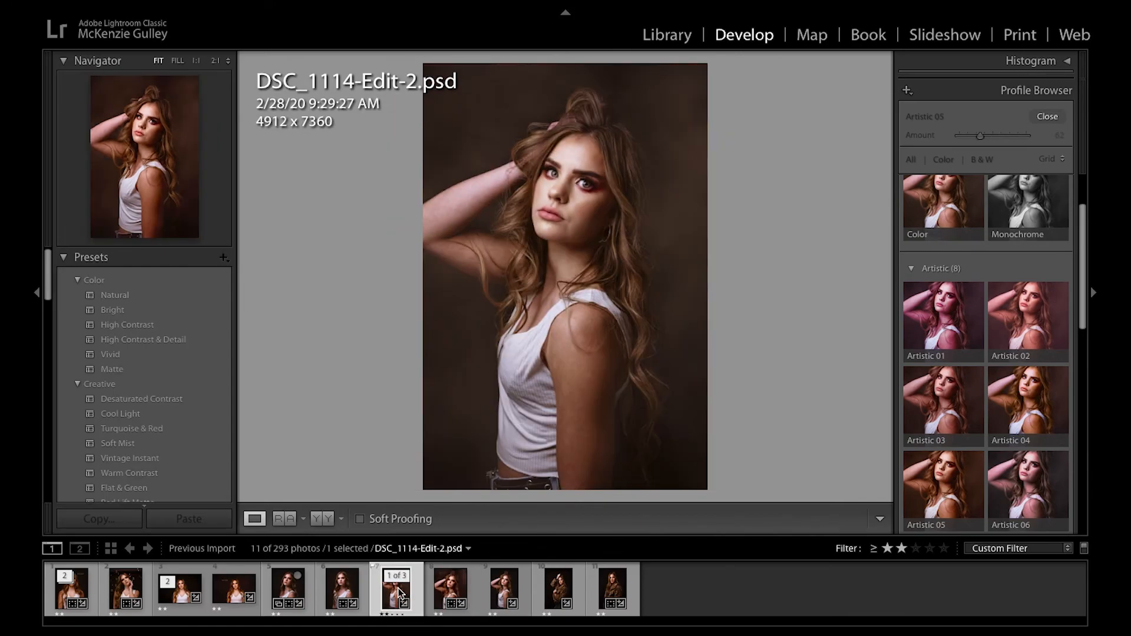
pyautogui.click(446, 589)
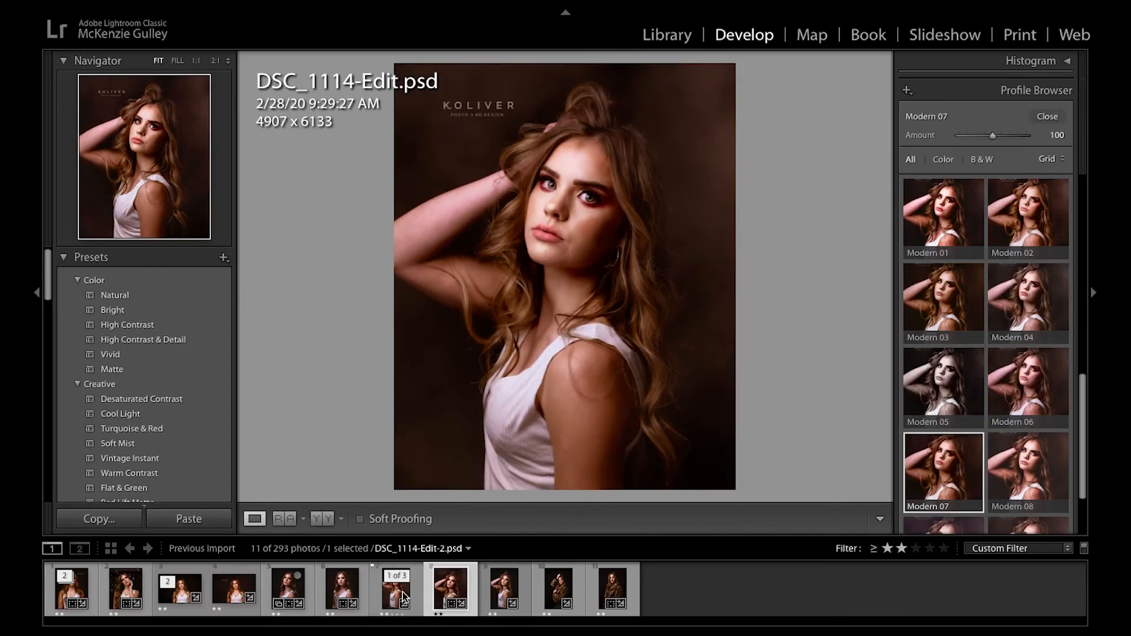
pyautogui.click(394, 589)
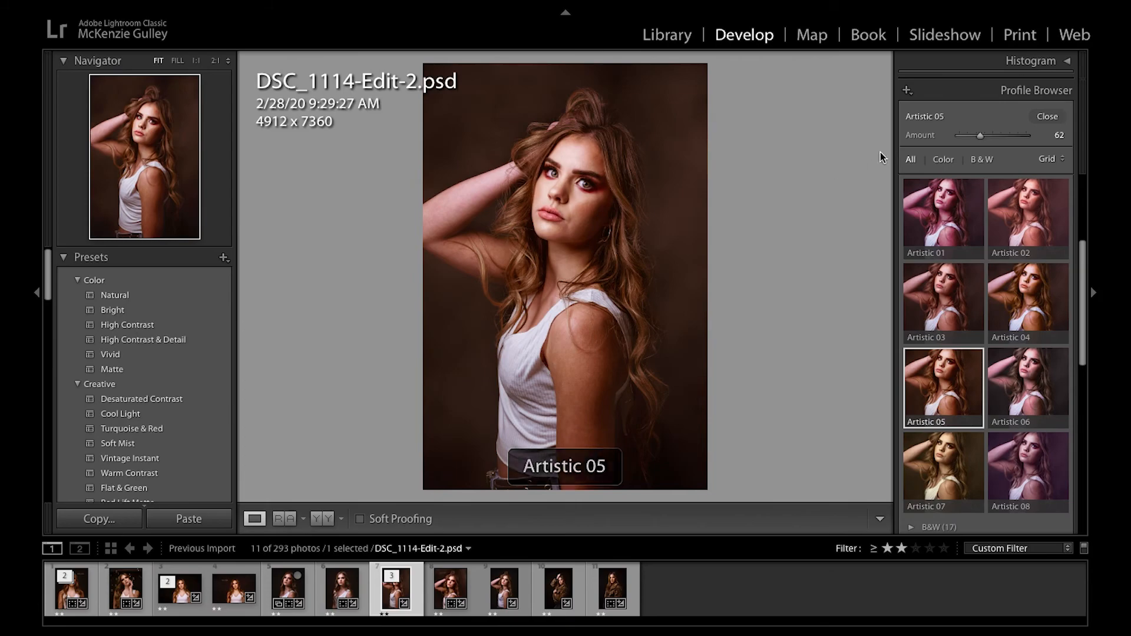
pyautogui.click(1043, 117)
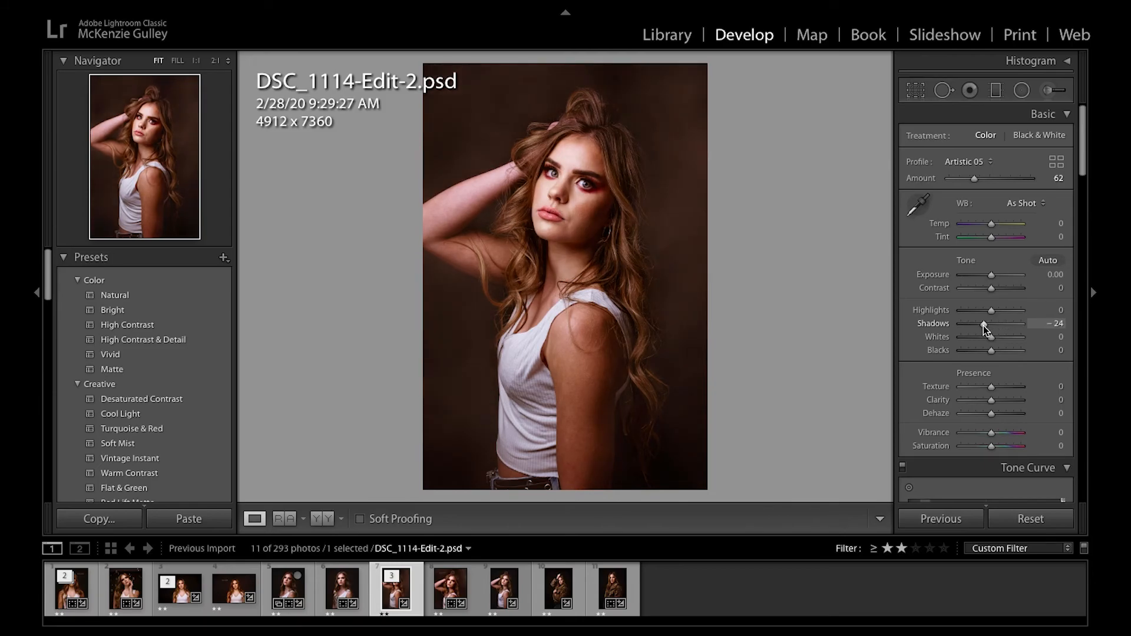
# Step: Try a post-crop vignette amount of -17 and reset the amount to 0
pyautogui.scroll(-15, 986, 418)
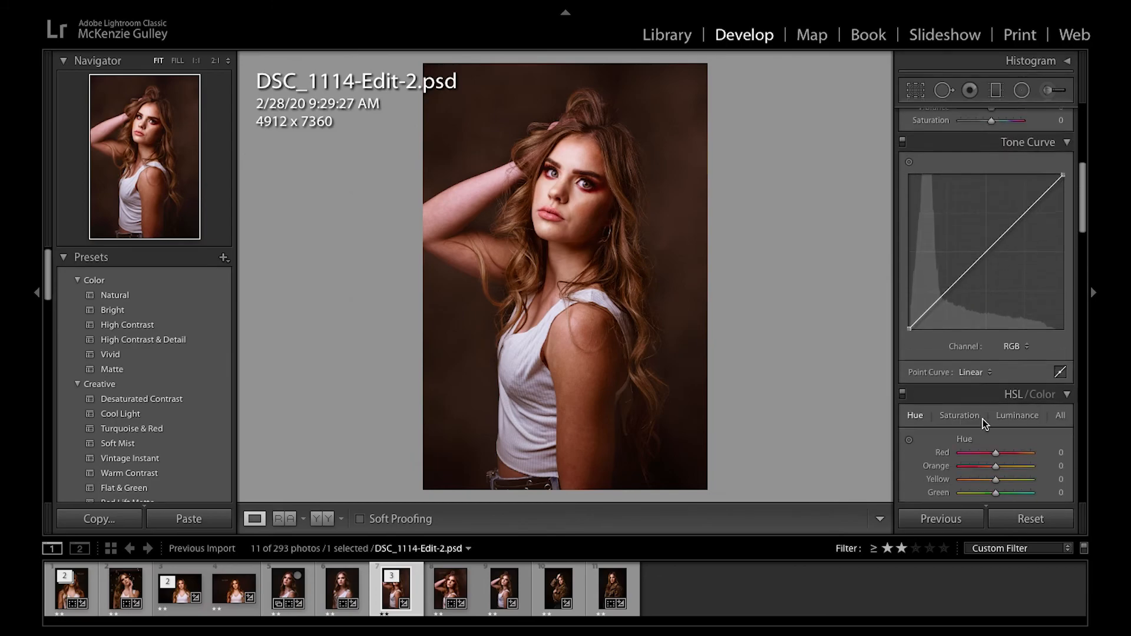
pyautogui.scroll(2, 975, 211)
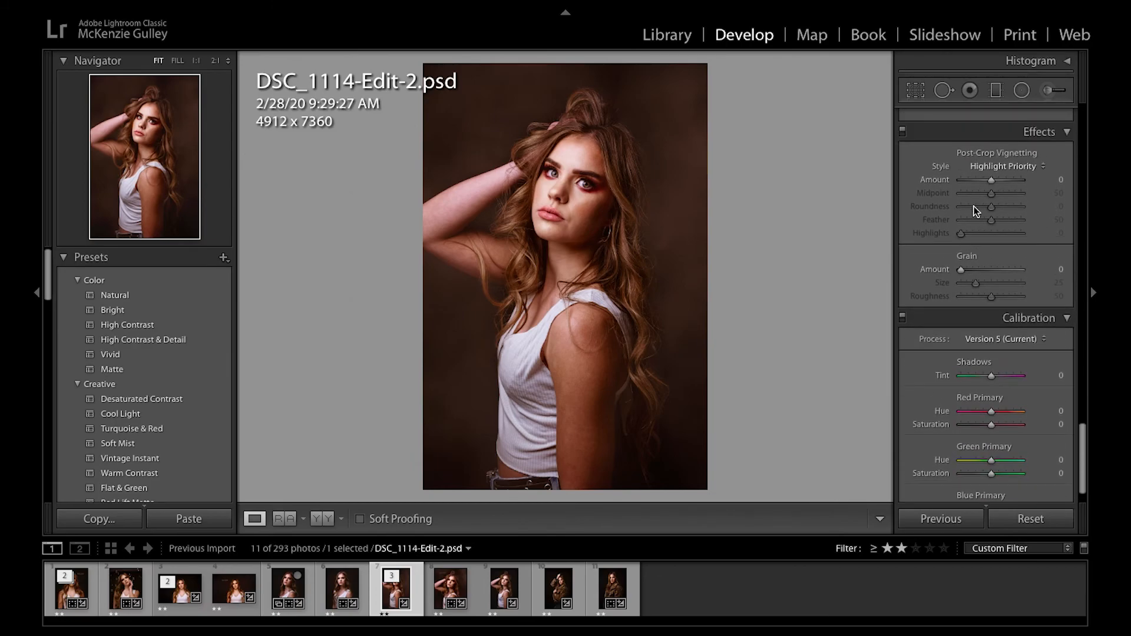
pyautogui.moveTo(992, 181); pyautogui.dragTo(988, 182)
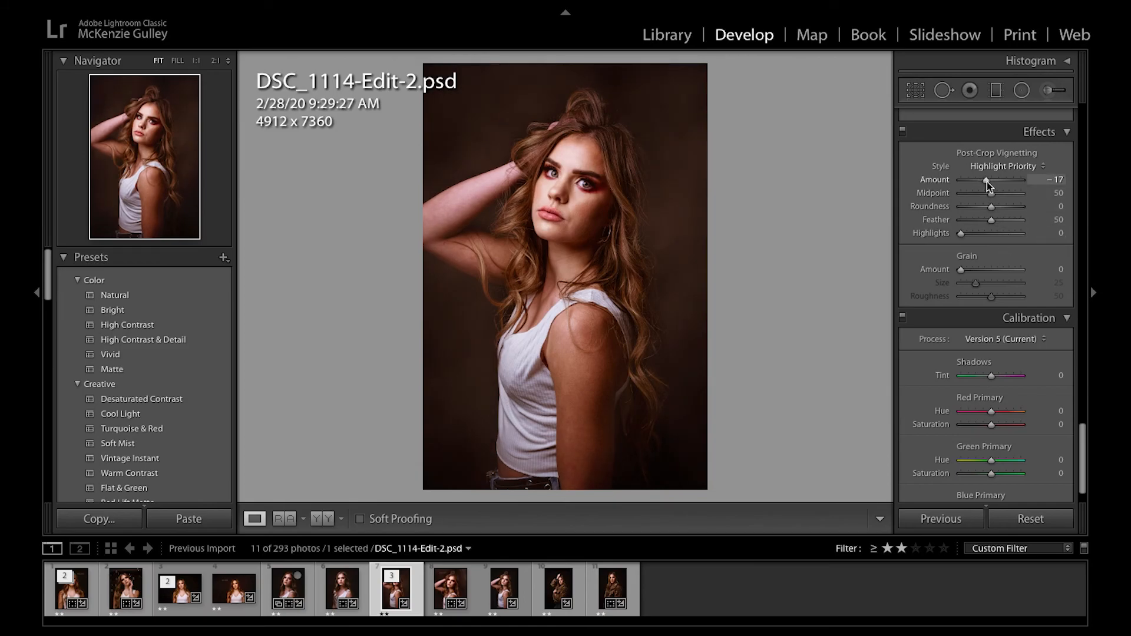
pyautogui.doubleClick(987, 181)
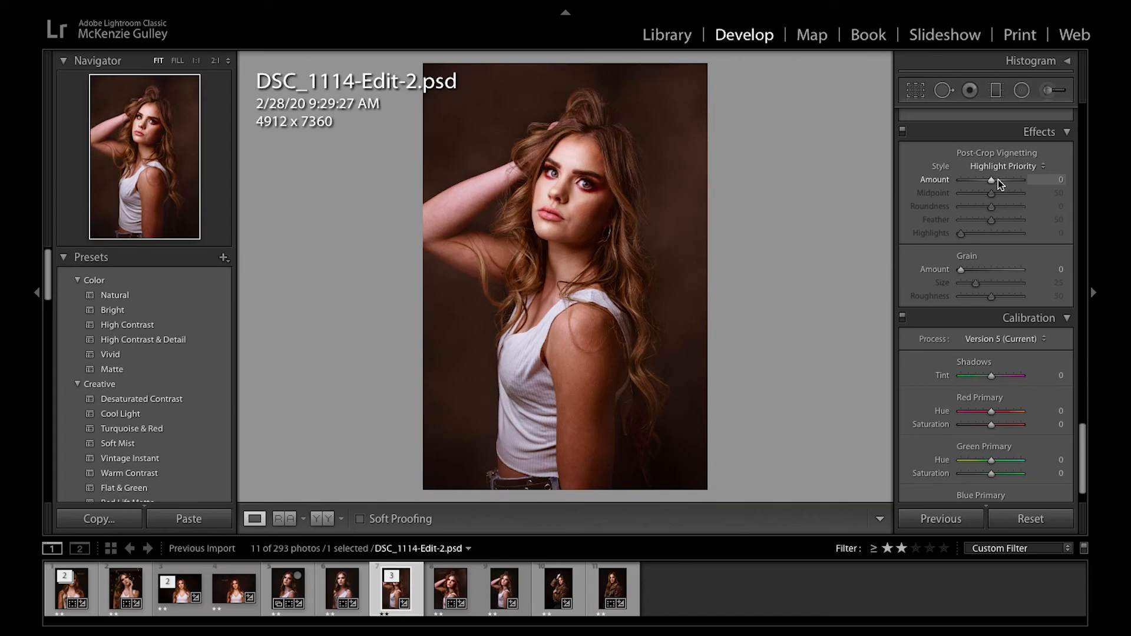
# Step: Try a contrast of +33 and reset the contrast to 0
pyautogui.scroll(15, 999, 185)
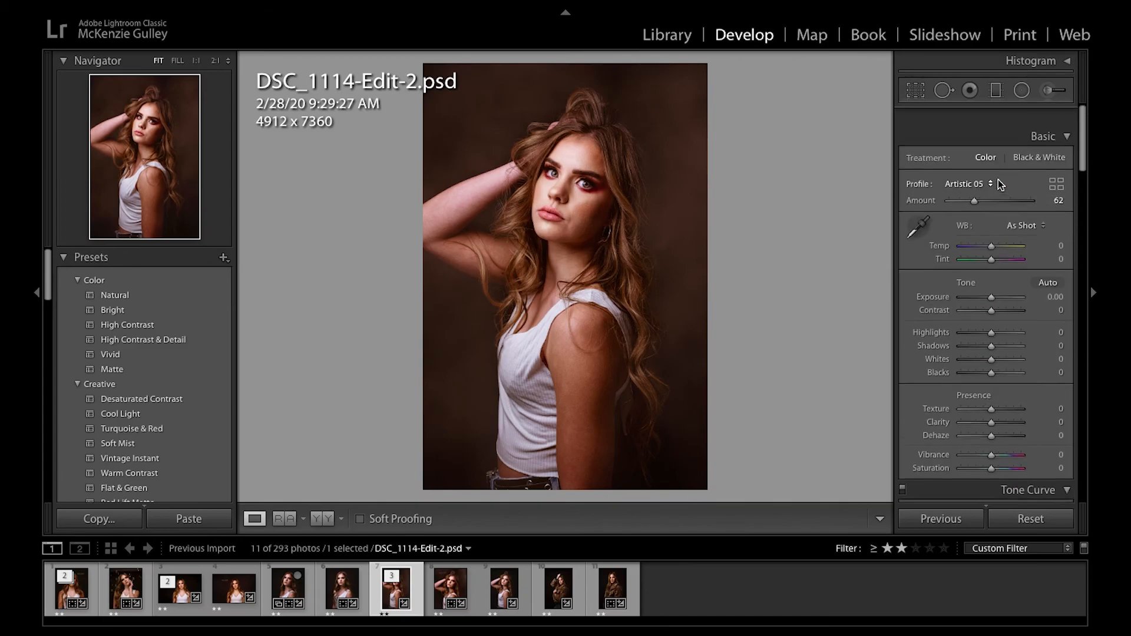
pyautogui.scroll(-1, 1000, 185)
pyautogui.click(1002, 289)
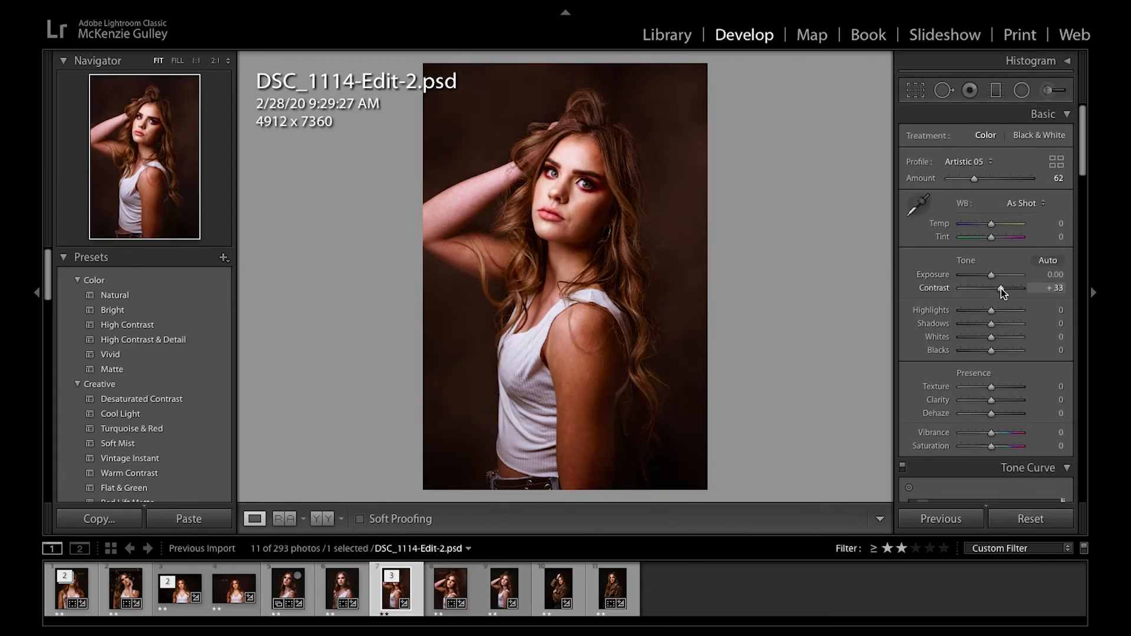
pyautogui.doubleClick(1003, 291)
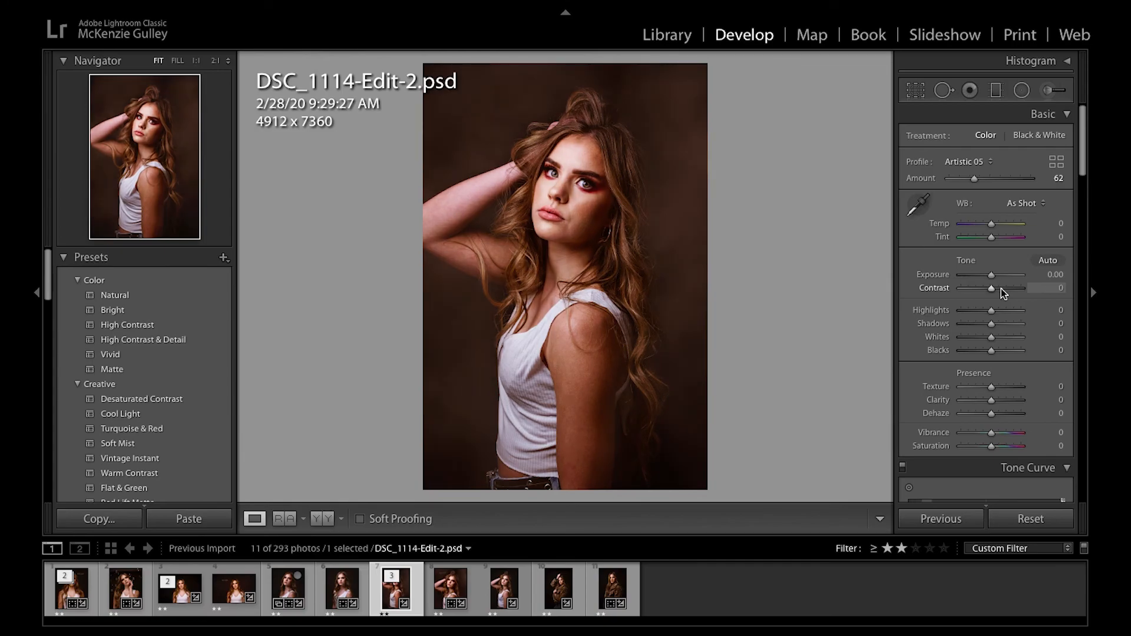
# Step: Crop the portrait to a 4x5 / 8x10 aspect ratio, trimming a thin strip above the head and more at the waist
pyautogui.click(916, 90)
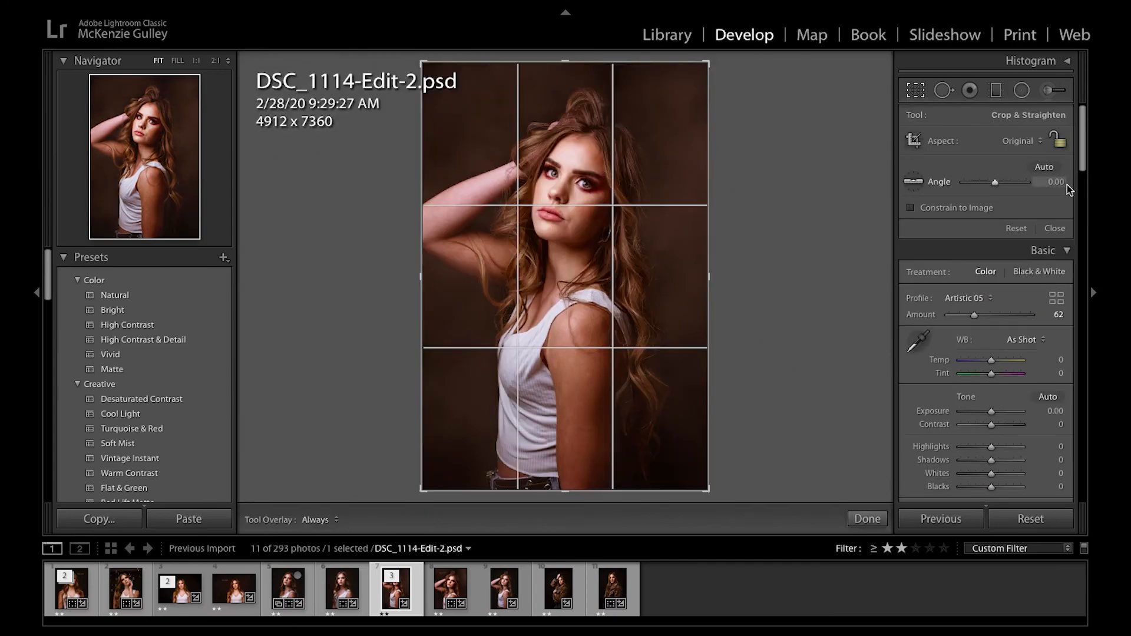
pyautogui.click(1041, 147)
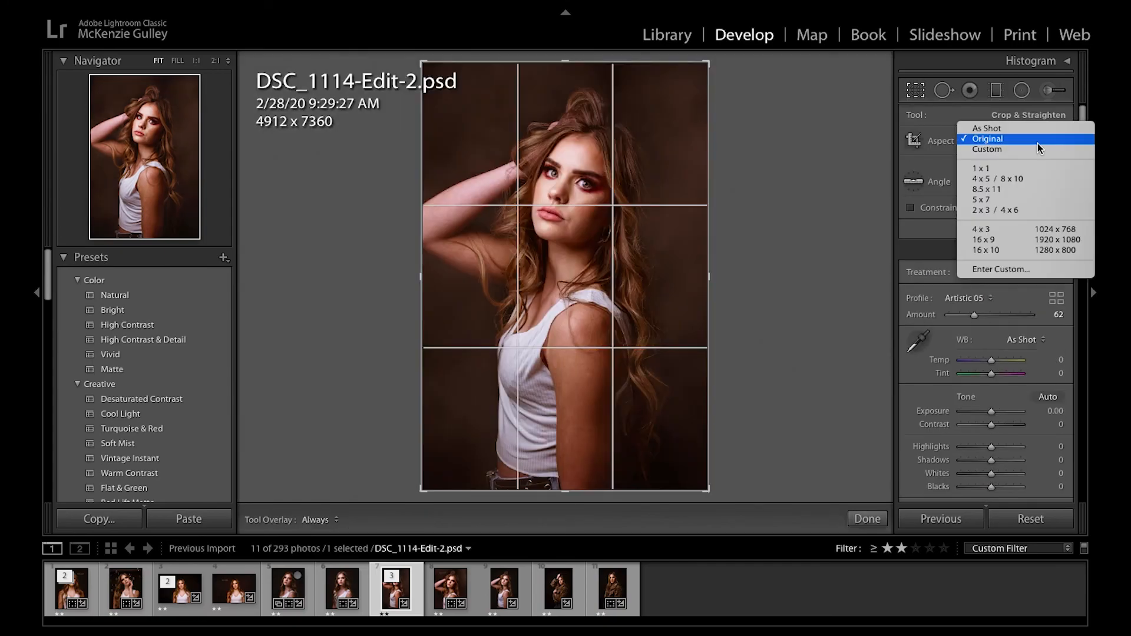
pyautogui.click(1028, 184)
pyautogui.moveTo(679, 159); pyautogui.dragTo(679, 173)
pyautogui.moveTo(680, 182); pyautogui.dragTo(681, 183)
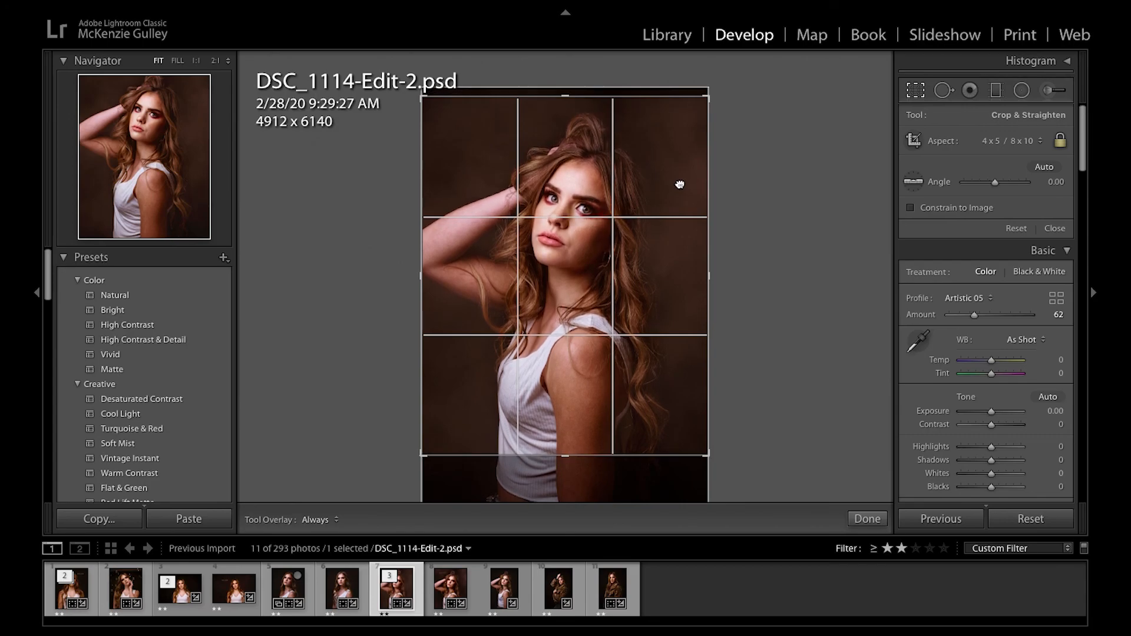
pyautogui.press('Return')
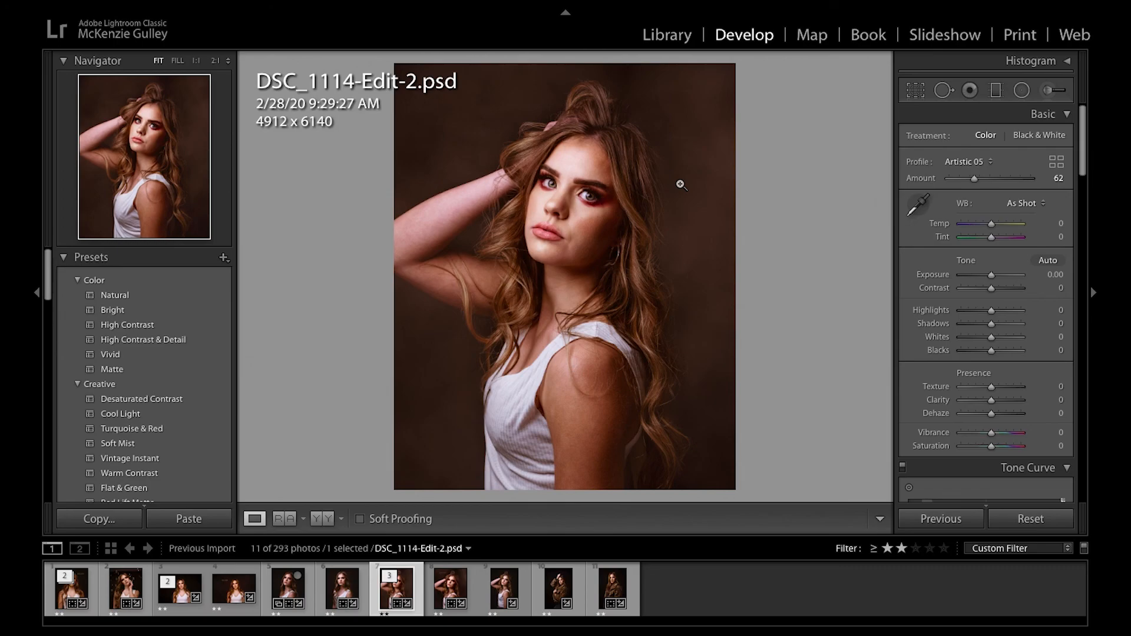